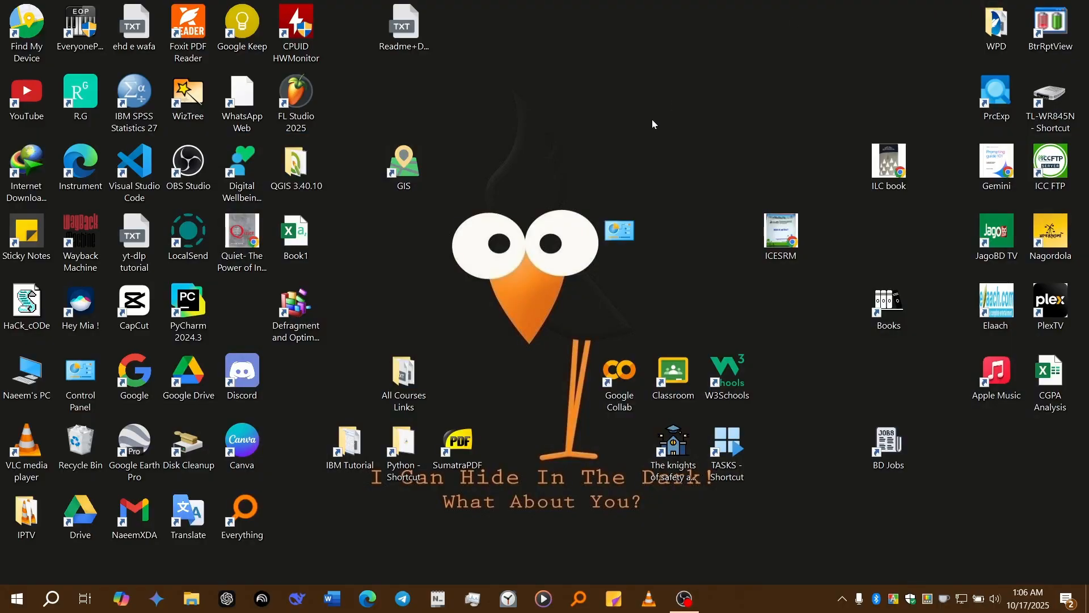
Launch ArcMap 10.8 from the ArcGIS program group
{"action": "left_click", "coordinate": [16, 598]}
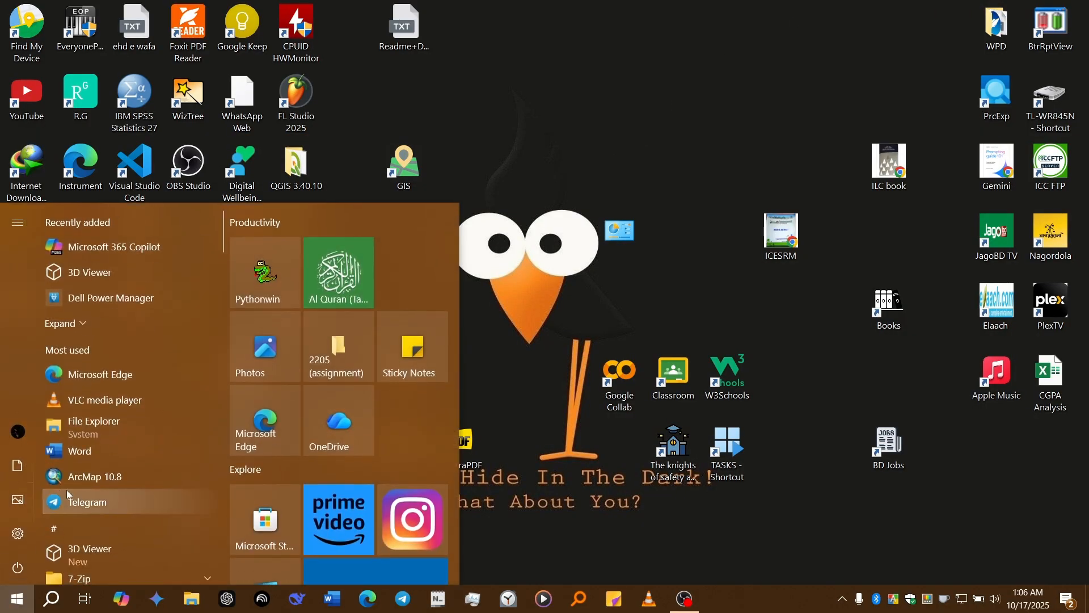
{"action": "scroll", "coordinate": [94, 495], "scroll_direction": "down", "scroll_amount": 2}
{"action": "scroll", "coordinate": [96, 491], "scroll_direction": "down", "scroll_amount": 3}
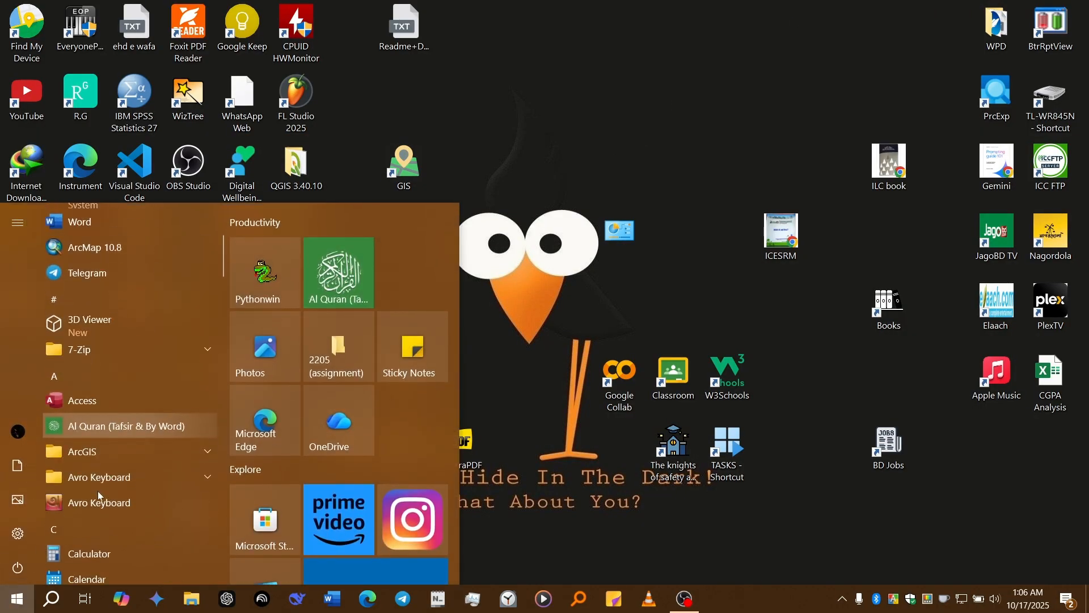
{"action": "left_click", "coordinate": [133, 452]}
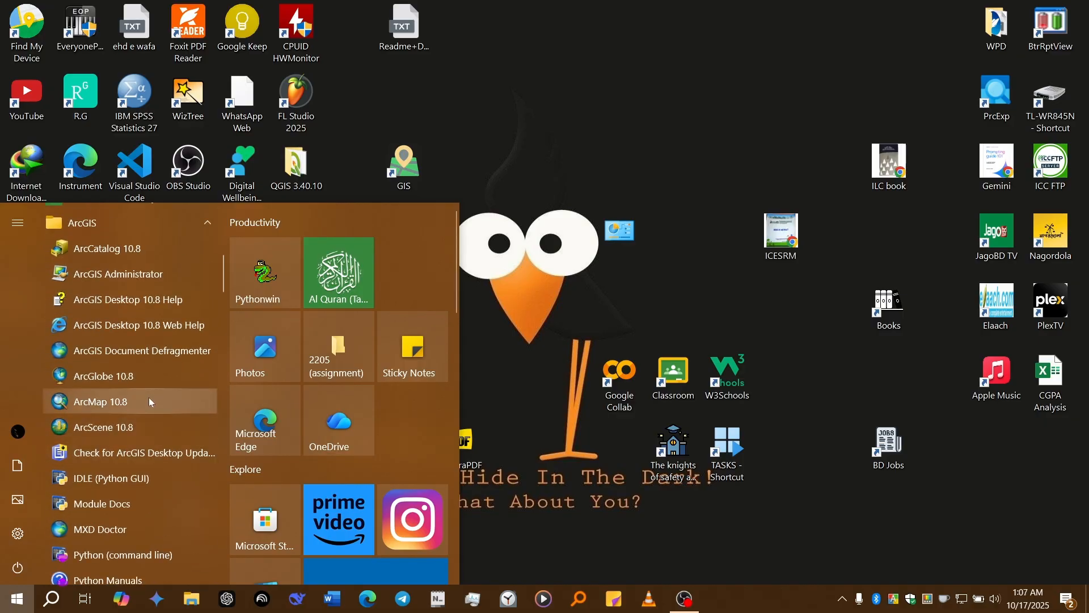
{"action": "left_click", "coordinate": [149, 401]}
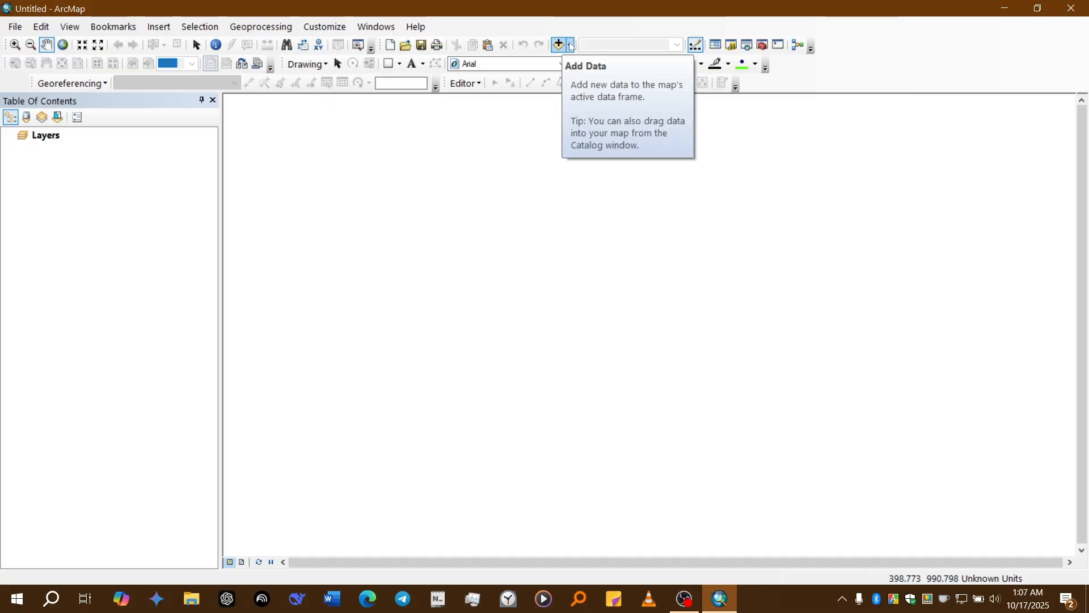
{"action": "key", "text": "ctrl"}
{"action": "key", "text": "ctrl"}
{"action": "key", "text": "super+shift+h"}
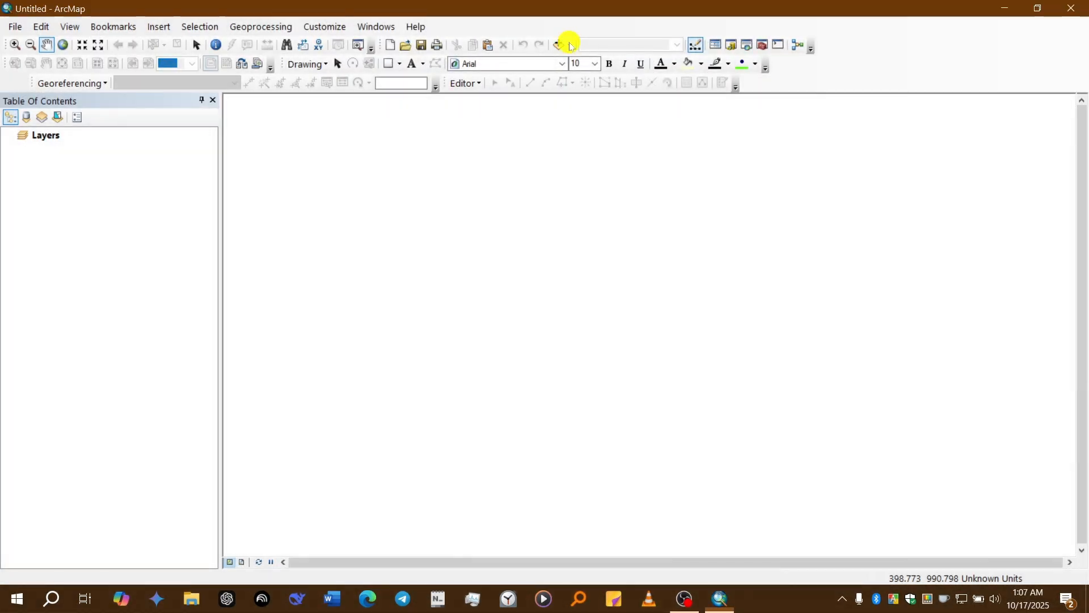
{"action": "left_click", "coordinate": [569, 45]}
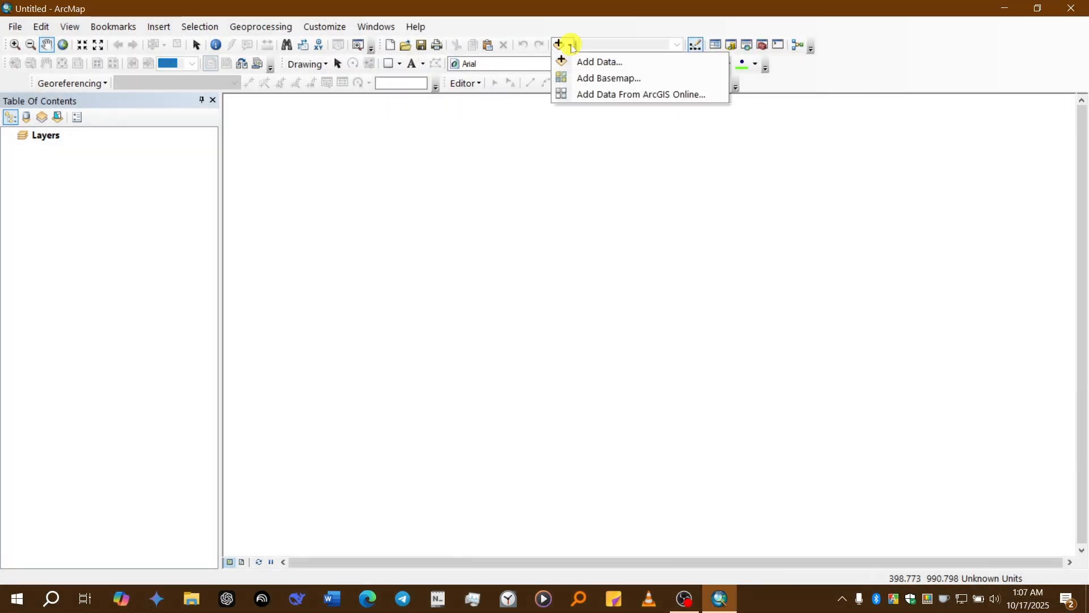
{"action": "left_click", "coordinate": [580, 77]}
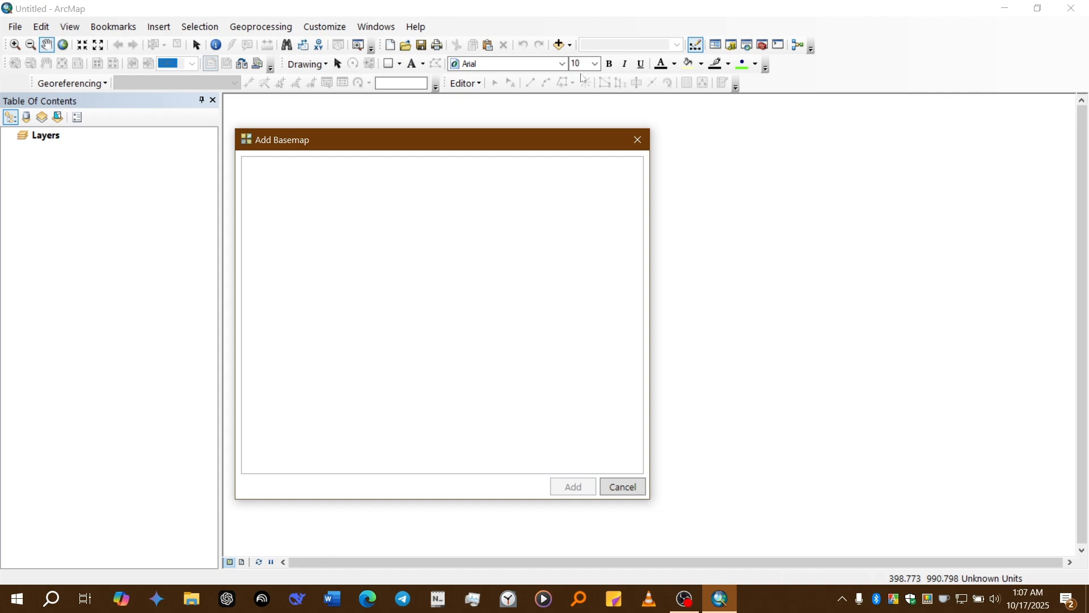
{"action": "left_click", "coordinate": [635, 139]}
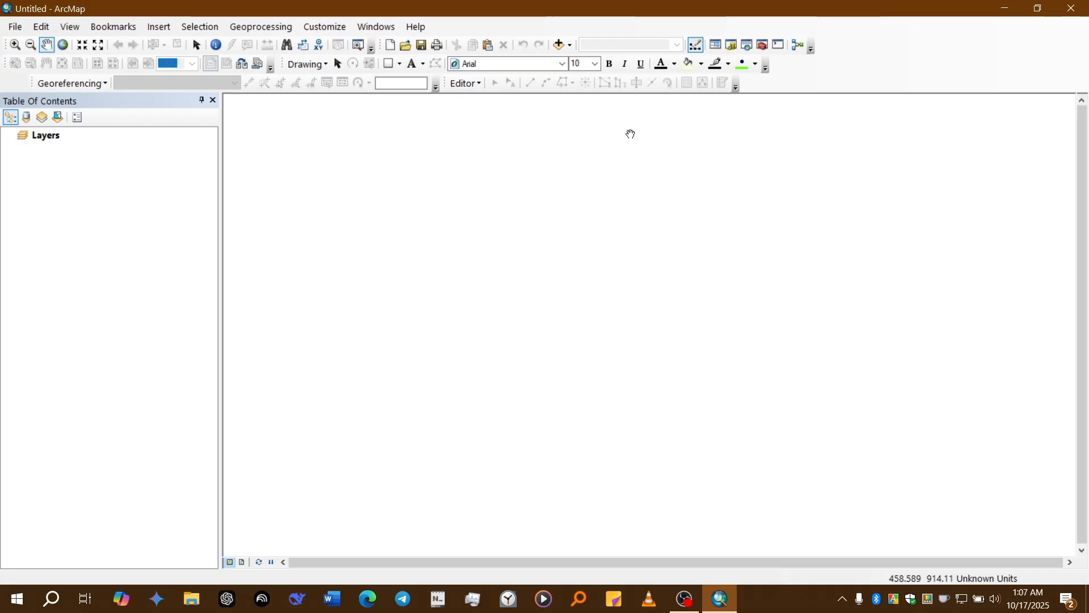
{"action": "left_click", "coordinate": [558, 45]}
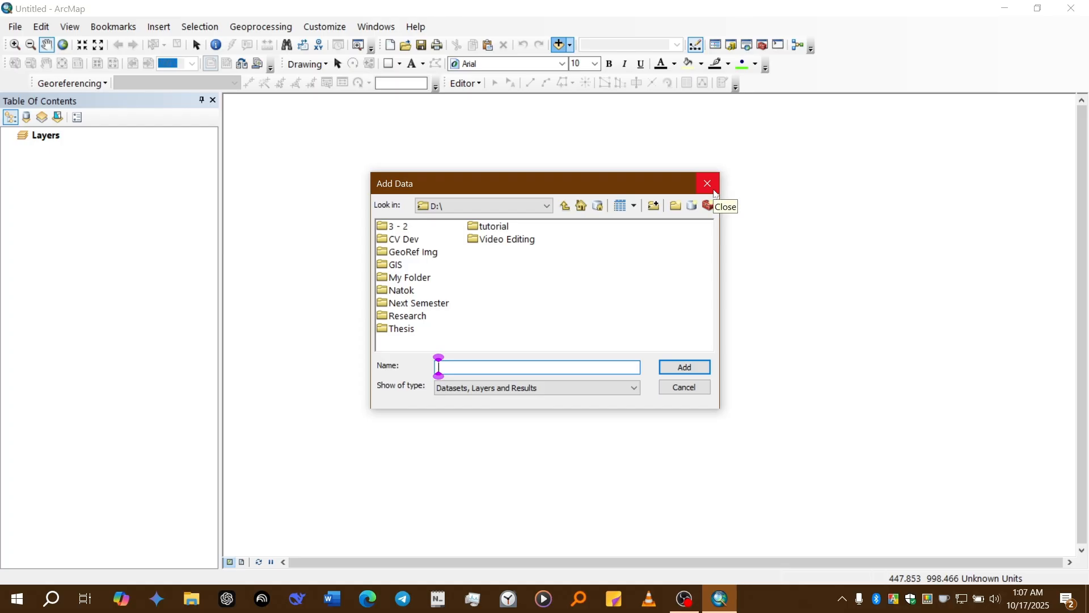
{"action": "left_click", "coordinate": [709, 188]}
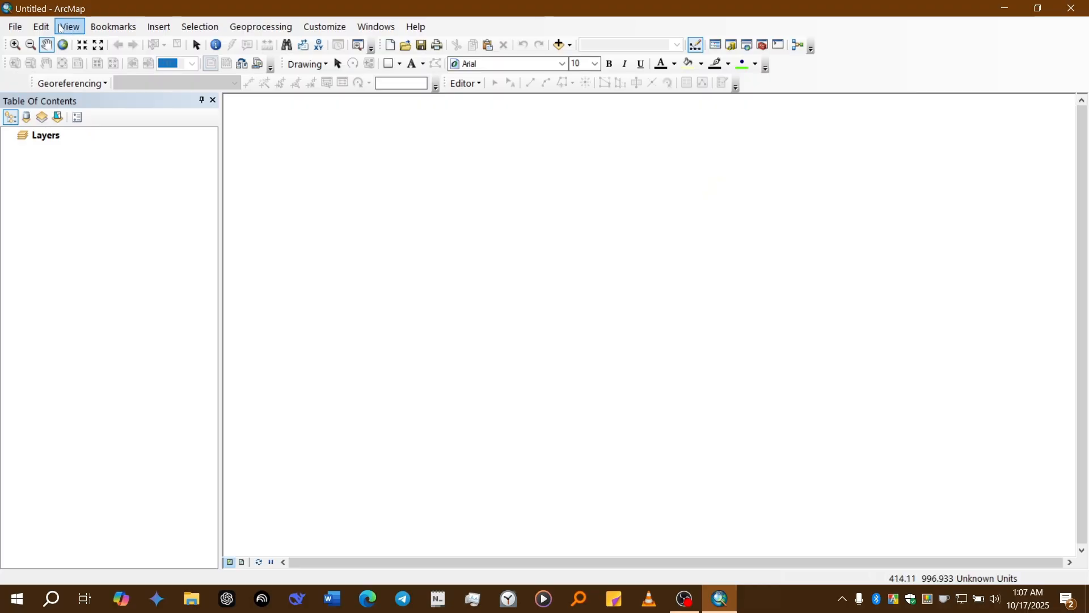
Add the Imagery with Labels basemap to the empty map document
{"action": "left_click", "coordinate": [27, 27]}
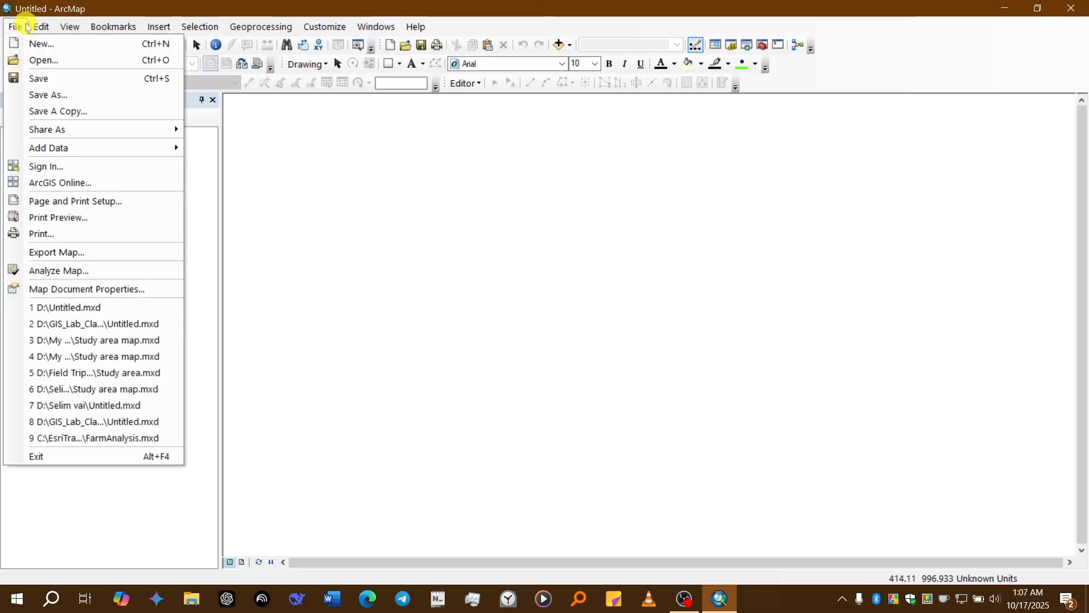
{"action": "mouse_move", "coordinate": [61, 147]}
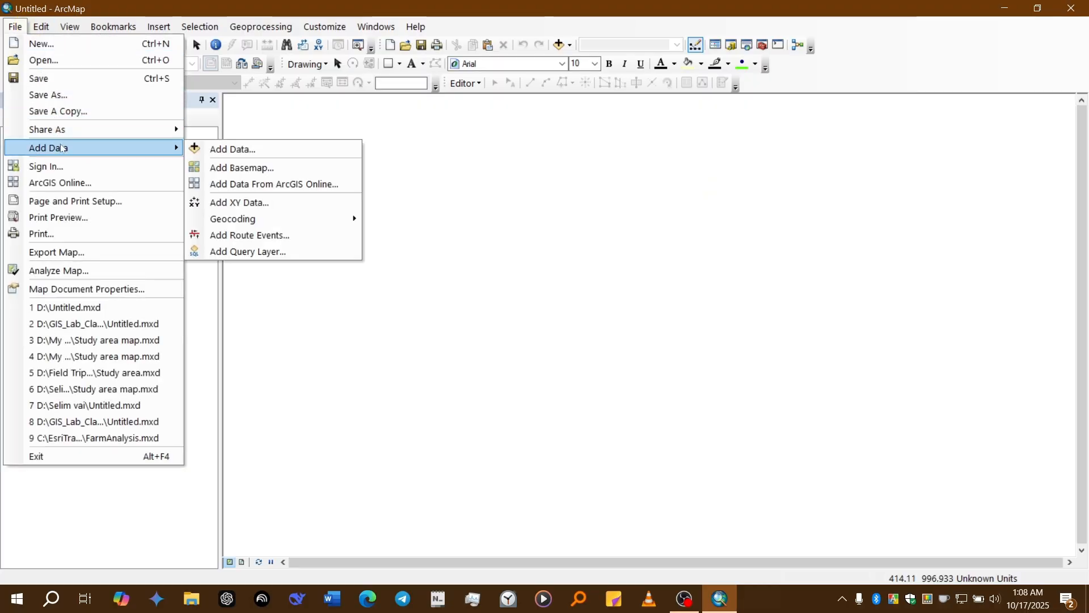
{"action": "left_click", "coordinate": [215, 168]}
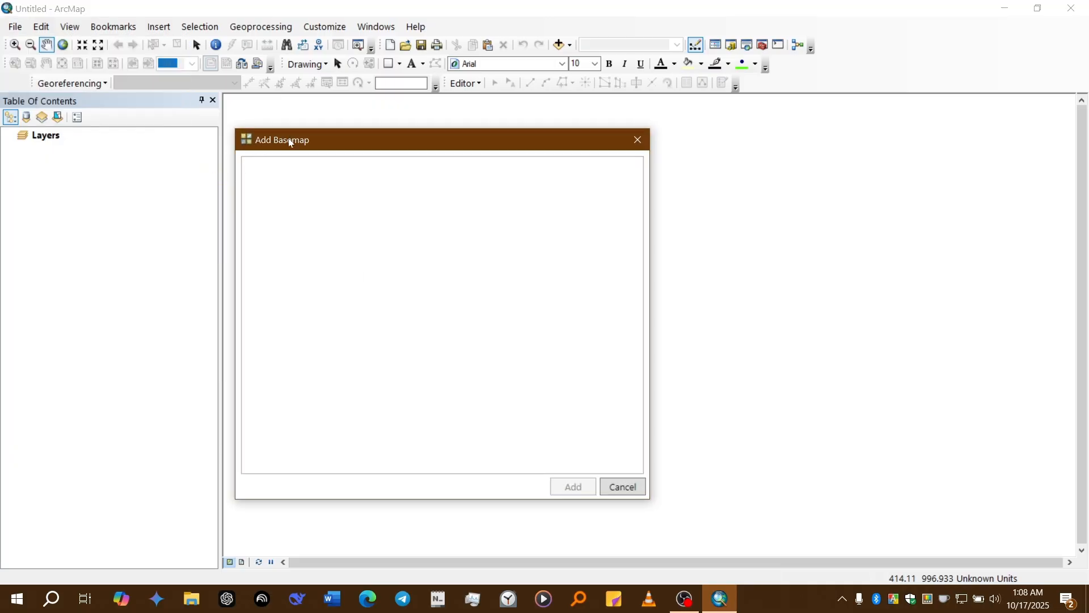
{"action": "left_click_drag", "start_coordinate": [316, 130], "coordinate": [413, 122]}
{"action": "left_click", "coordinate": [486, 210]}
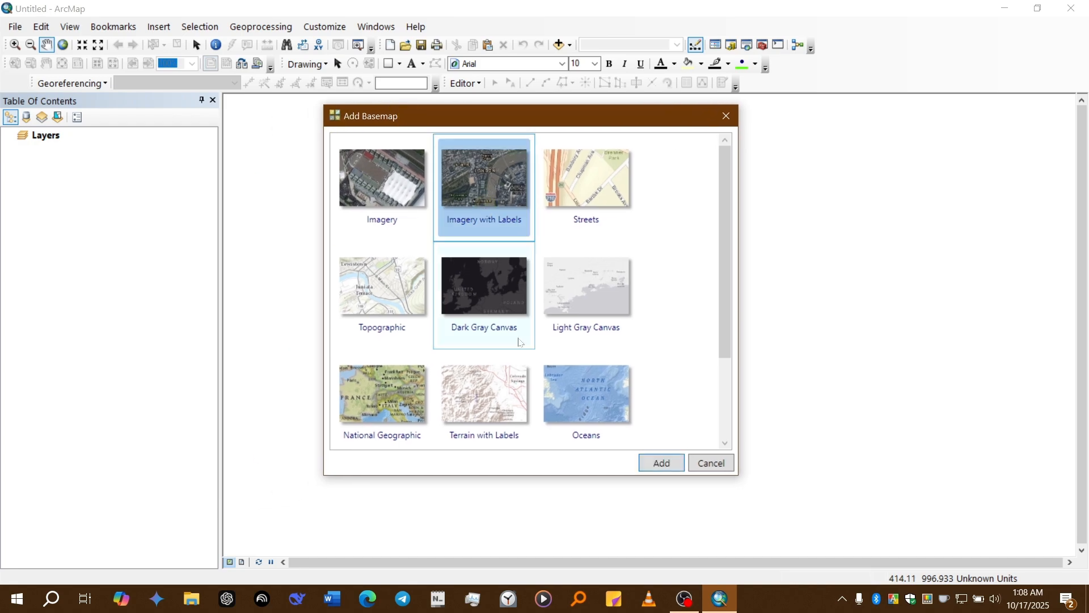
{"action": "left_click", "coordinate": [653, 469]}
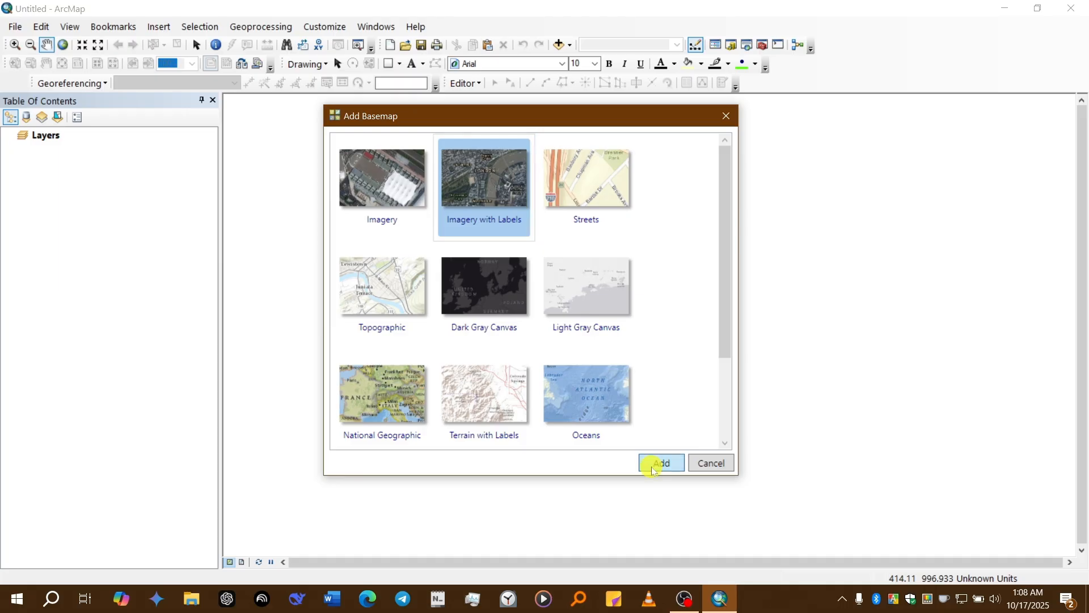
Check the ArcGIS Online connection status from the background ArcGIS Connection utility
{"action": "left_click", "coordinate": [845, 601]}
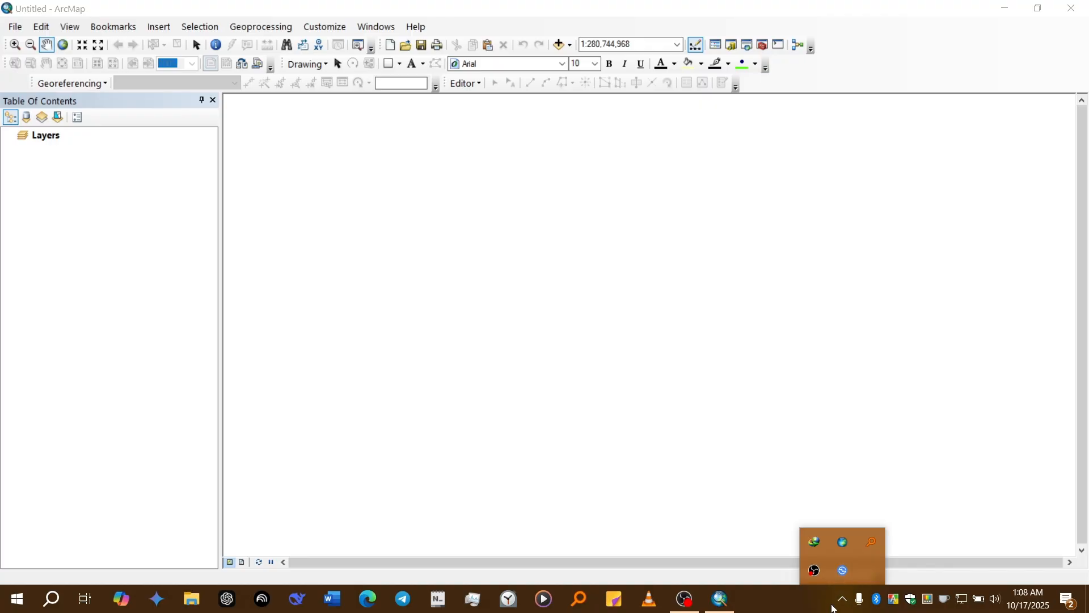
{"action": "left_click", "coordinate": [825, 612]}
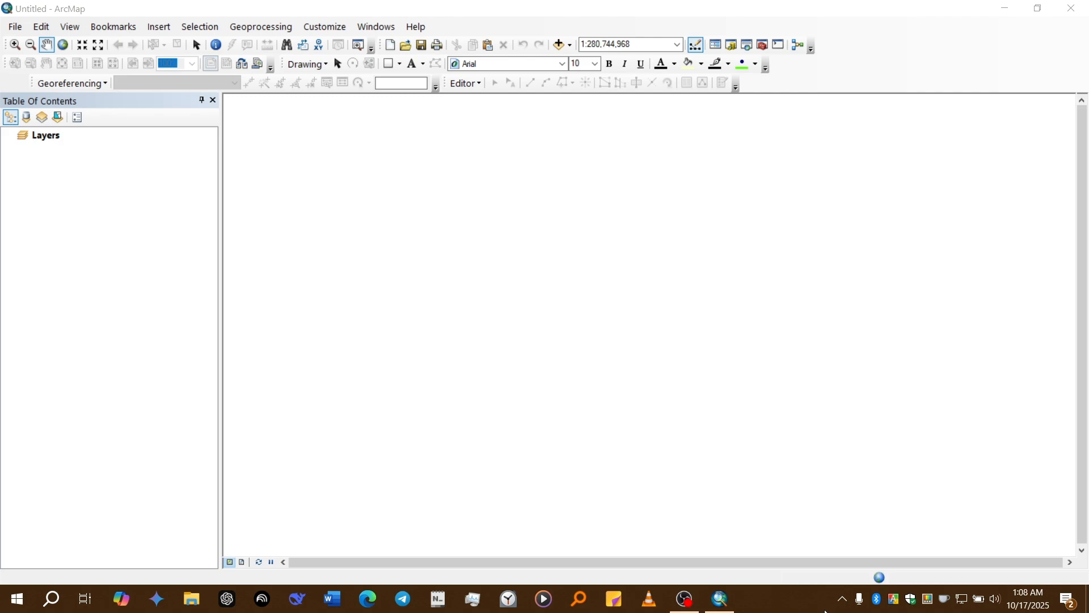
{"action": "left_click", "coordinate": [842, 599]}
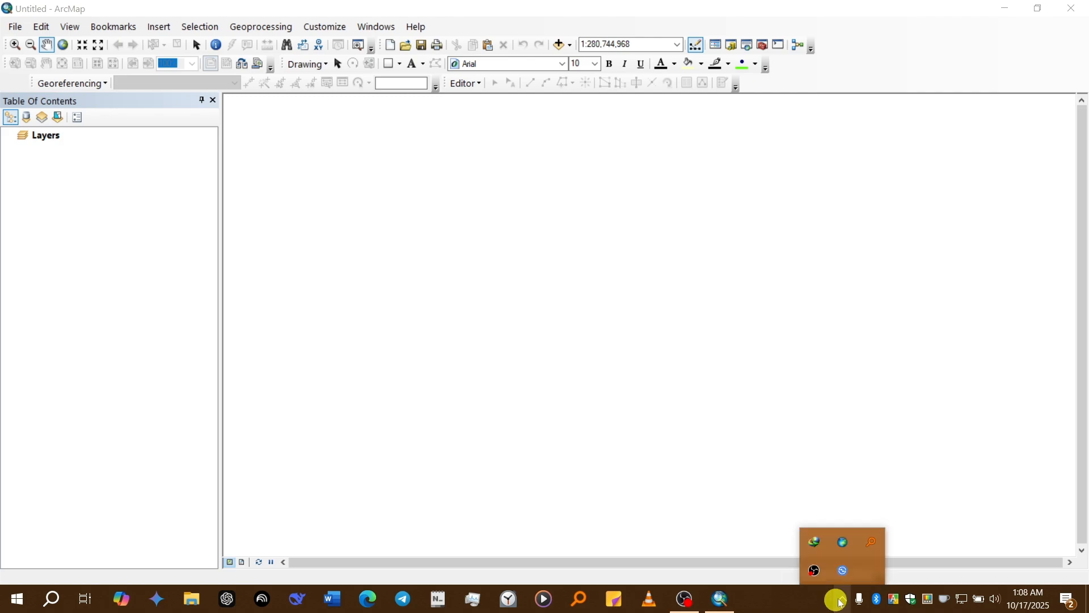
{"action": "left_click", "coordinate": [849, 548]}
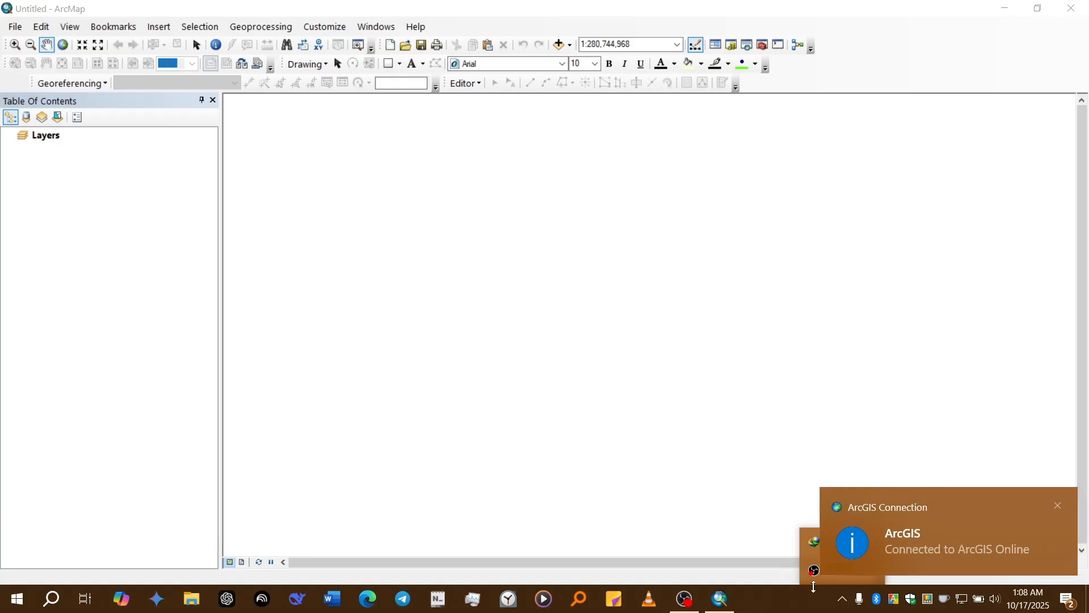
{"action": "left_click", "coordinate": [844, 599]}
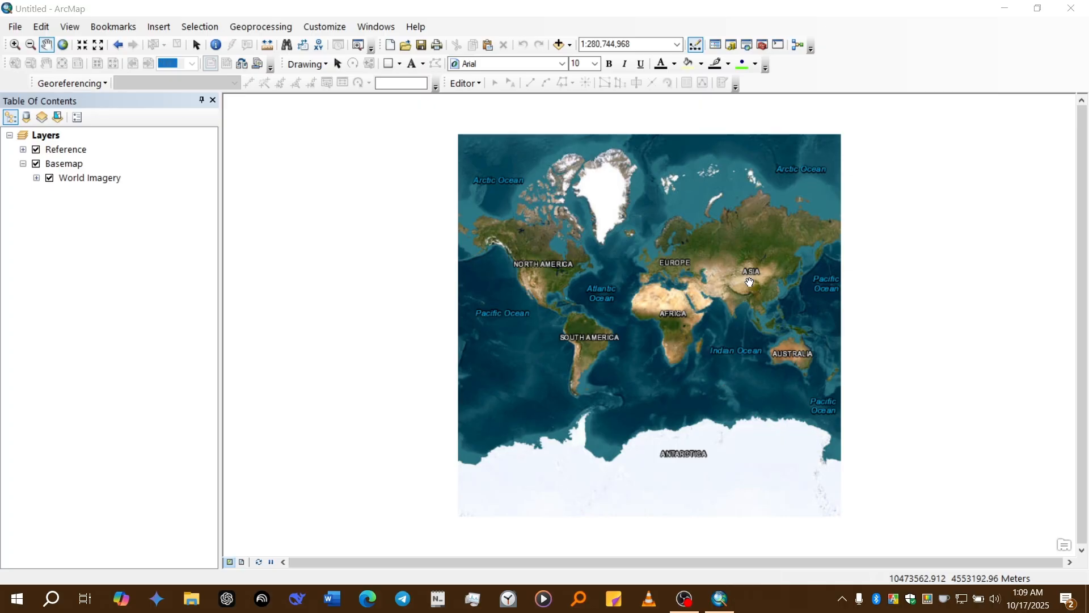
Zoom the basemap from the world view into the city of Mymensingh beside the river
{"action": "scroll", "coordinate": [749, 282], "scroll_direction": "up", "scroll_amount": 3}
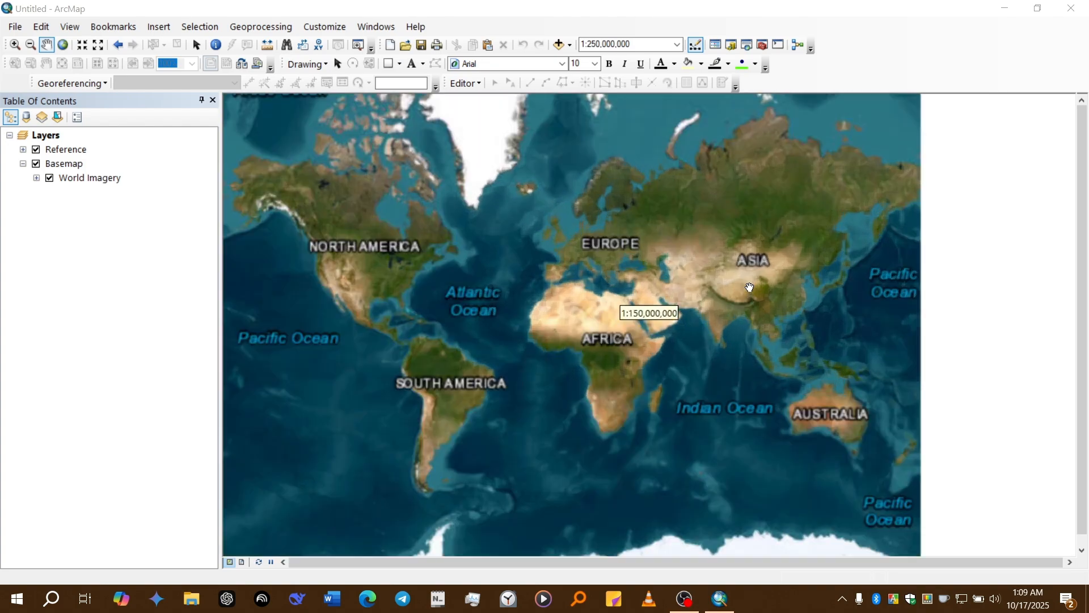
{"action": "scroll", "coordinate": [744, 312], "scroll_direction": "up", "scroll_amount": 4}
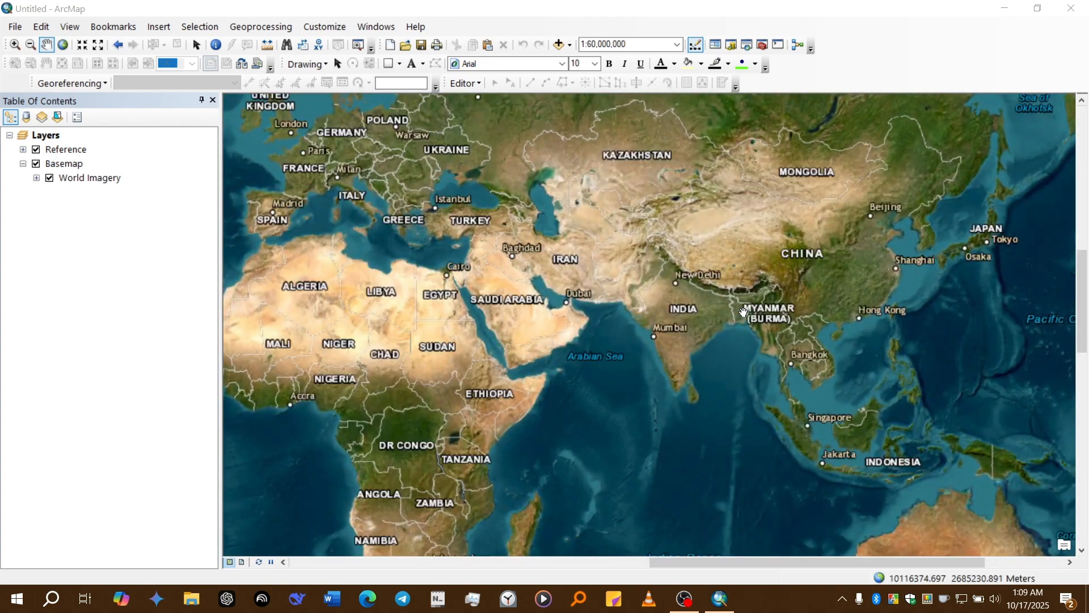
{"action": "scroll", "coordinate": [744, 311], "scroll_direction": "up", "scroll_amount": 6}
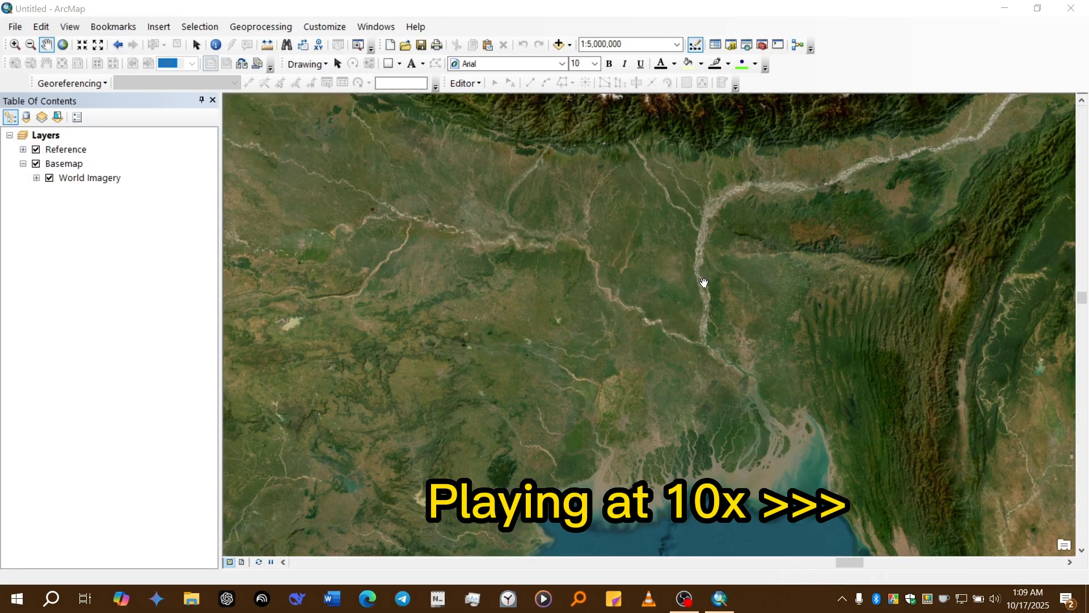
{"action": "scroll", "coordinate": [705, 281], "scroll_direction": "up", "scroll_amount": 7}
{"action": "scroll", "coordinate": [705, 267], "scroll_direction": "up", "scroll_amount": 8}
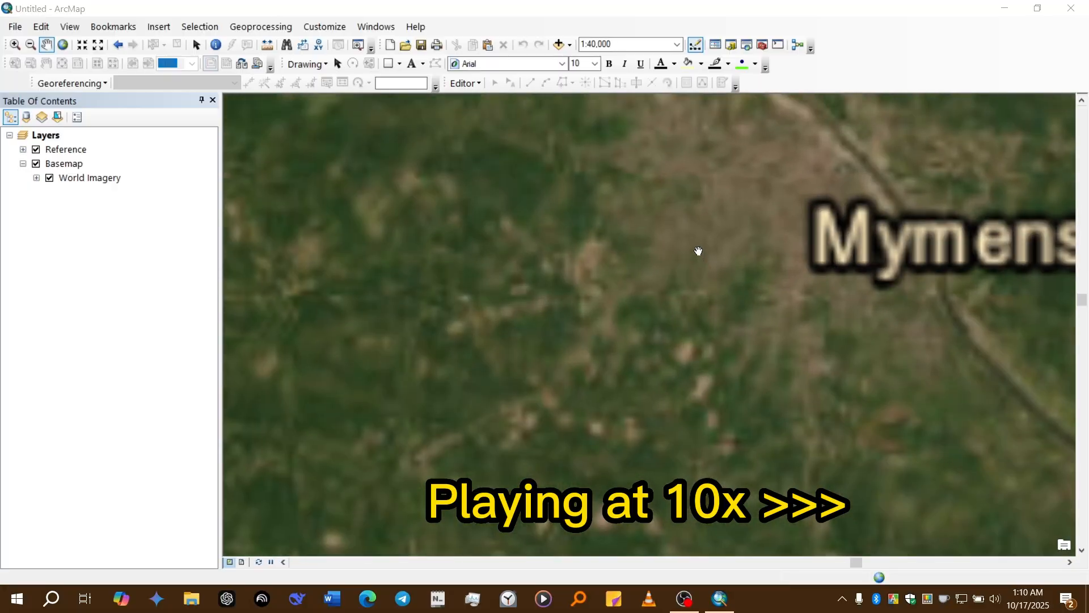
{"action": "scroll", "coordinate": [953, 261], "scroll_direction": "up", "scroll_amount": 2}
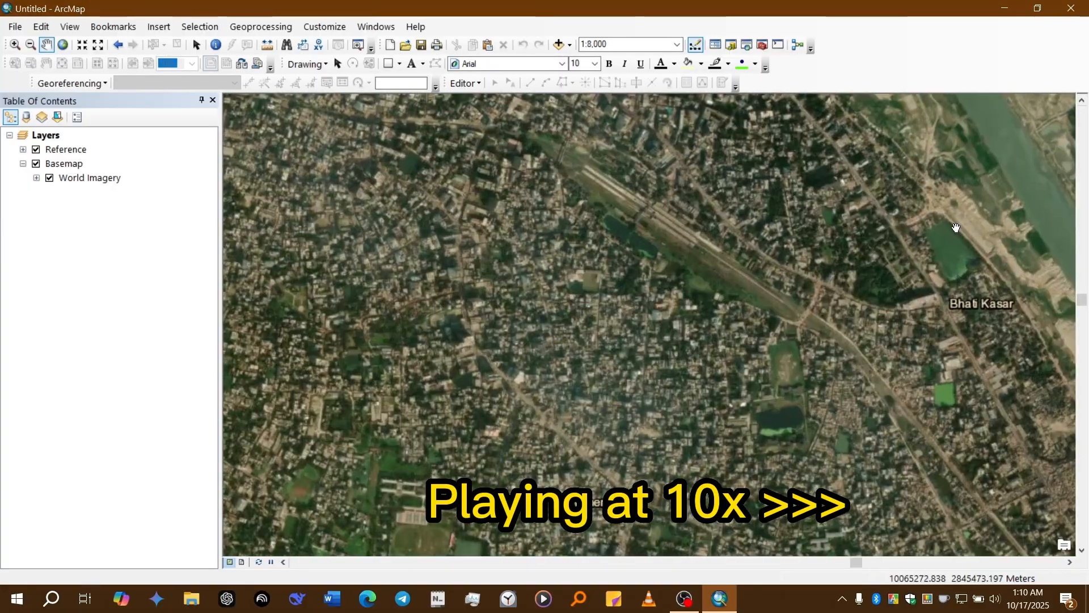
{"action": "scroll", "coordinate": [641, 274], "scroll_direction": "up", "scroll_amount": 2}
{"action": "scroll", "coordinate": [842, 239], "scroll_direction": "down", "scroll_amount": 4}
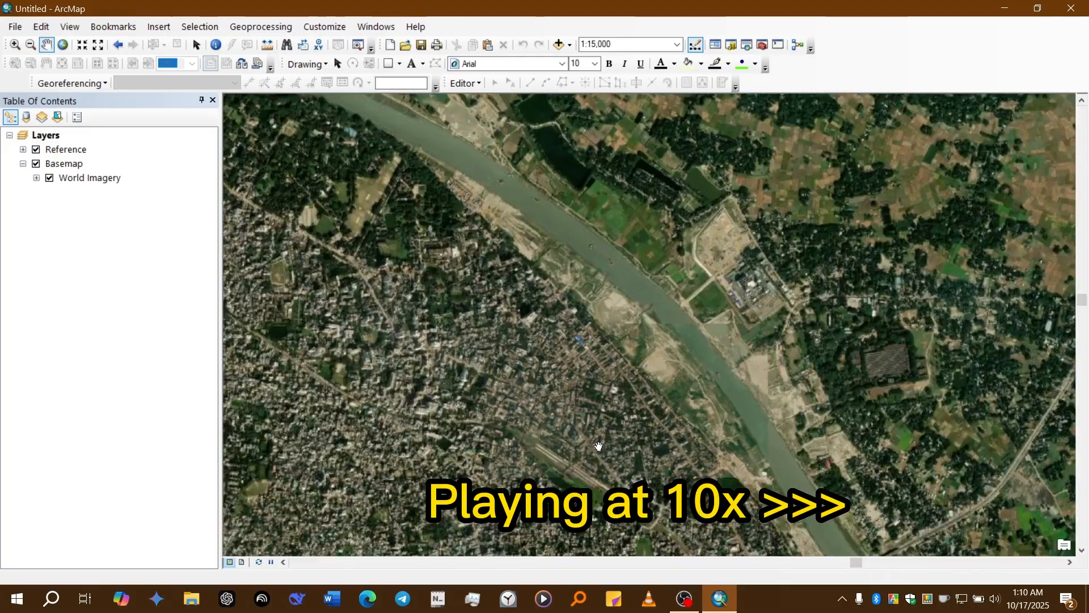
Navigate northwest from Mymensingh to the silo and warehouse complex west of Dholadia and zoom in to frame it with the adjacent ponds
{"action": "left_click_drag", "start_coordinate": [513, 287], "coordinate": [780, 219]}
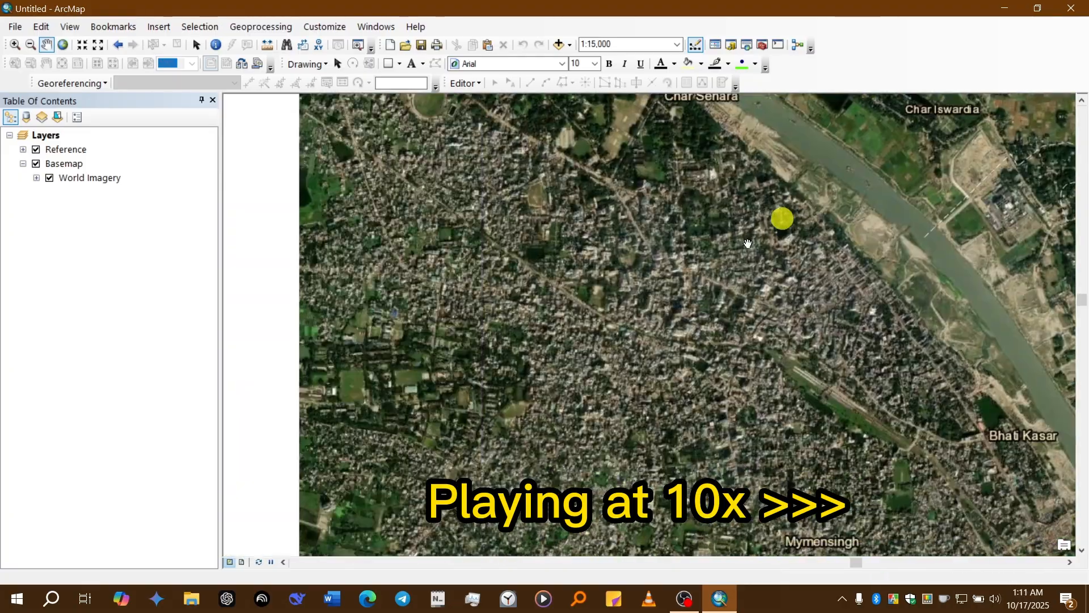
{"action": "left_click_drag", "start_coordinate": [547, 227], "coordinate": [669, 445]}
{"action": "scroll", "coordinate": [523, 265], "scroll_direction": "up", "scroll_amount": 1}
{"action": "scroll", "coordinate": [802, 214], "scroll_direction": "up", "scroll_amount": 2}
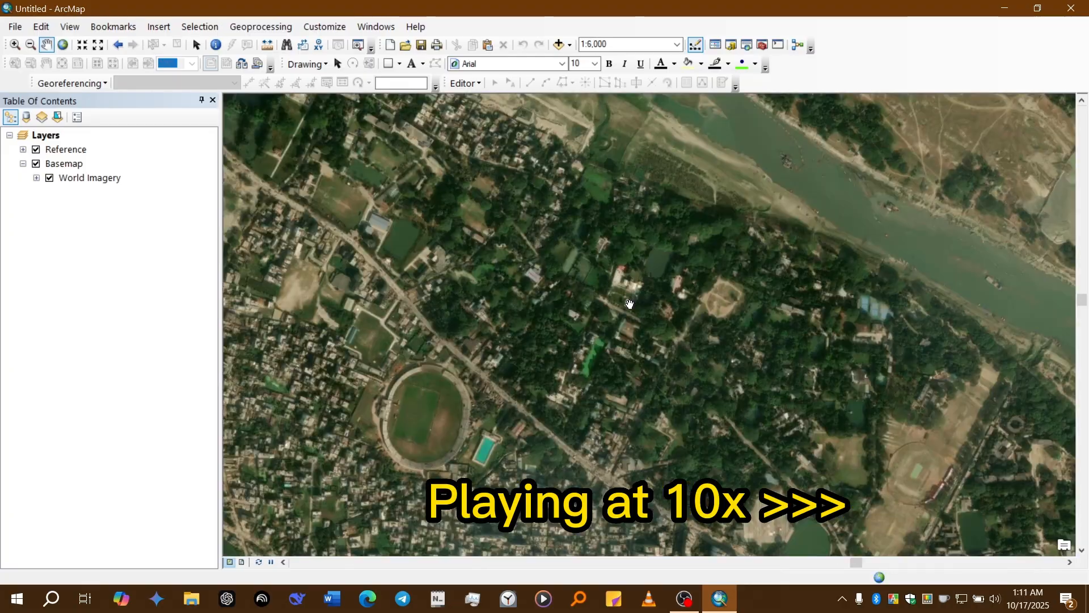
{"action": "left_click_drag", "start_coordinate": [449, 292], "coordinate": [798, 290]}
{"action": "scroll", "coordinate": [481, 423], "scroll_direction": "down", "scroll_amount": 2}
{"action": "left_click_drag", "start_coordinate": [525, 451], "coordinate": [738, 318]}
{"action": "left_click_drag", "start_coordinate": [449, 410], "coordinate": [639, 311]}
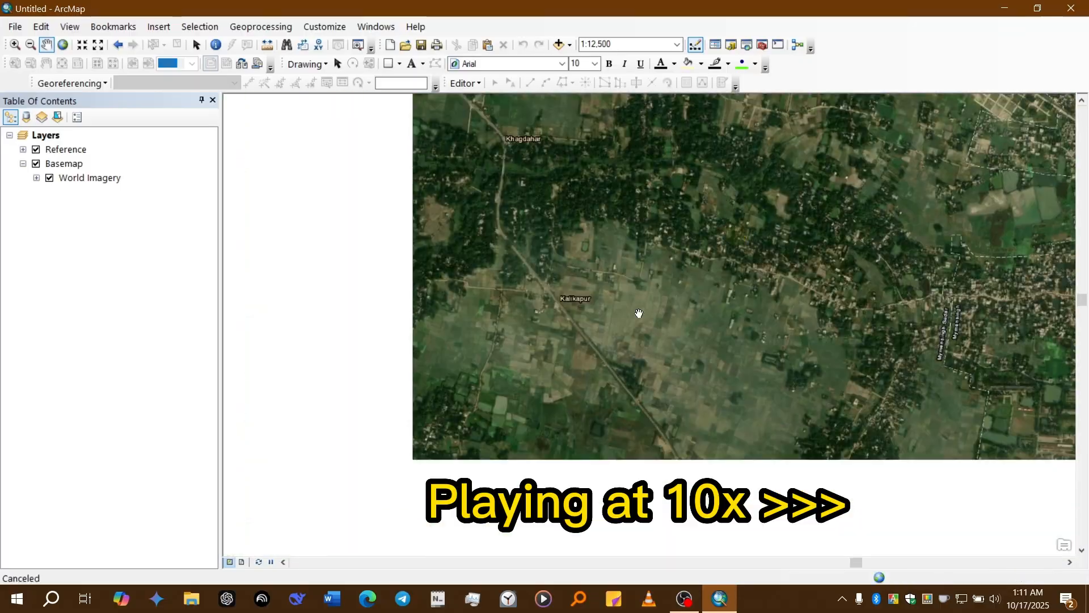
{"action": "left_click_drag", "start_coordinate": [567, 216], "coordinate": [601, 369]}
{"action": "left_click_drag", "start_coordinate": [589, 122], "coordinate": [584, 272]}
{"action": "scroll", "coordinate": [579, 296], "scroll_direction": "up", "scroll_amount": 2}
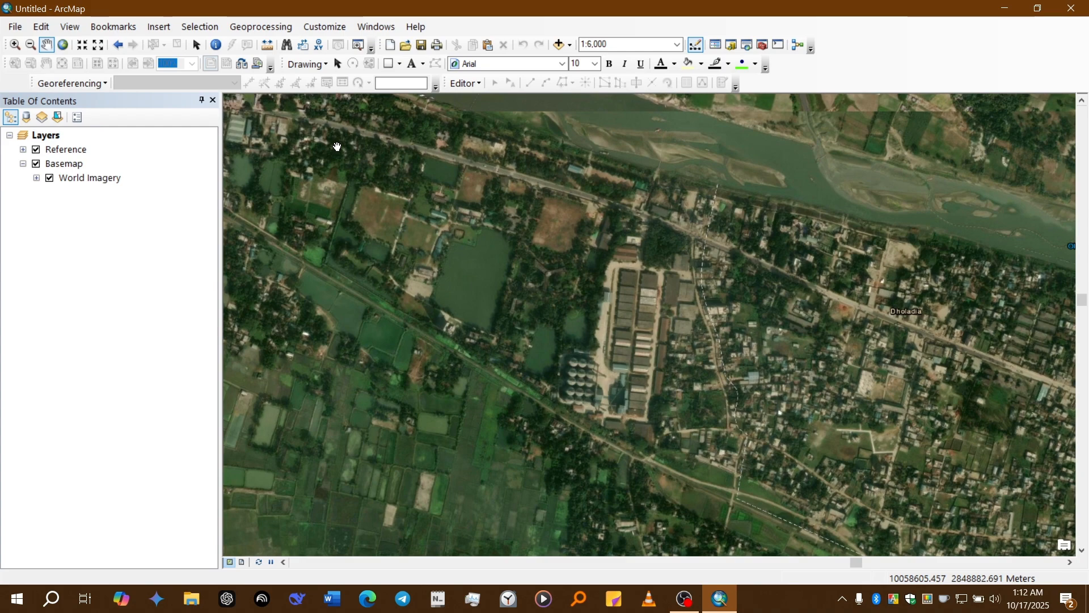
{"action": "left_click", "coordinate": [17, 45]}
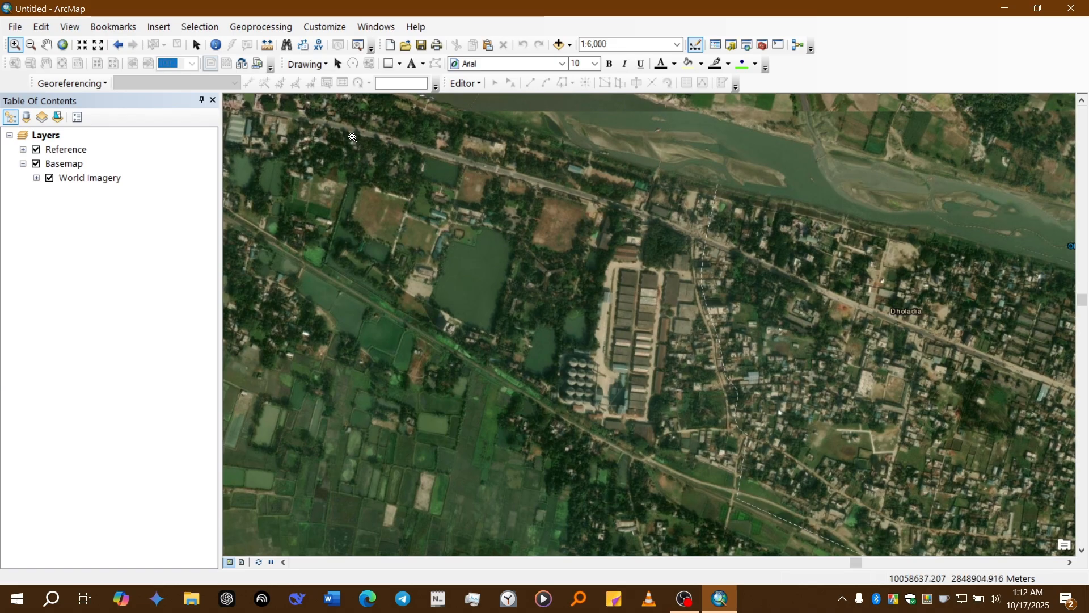
{"action": "left_click_drag", "start_coordinate": [352, 137], "coordinate": [832, 527]}
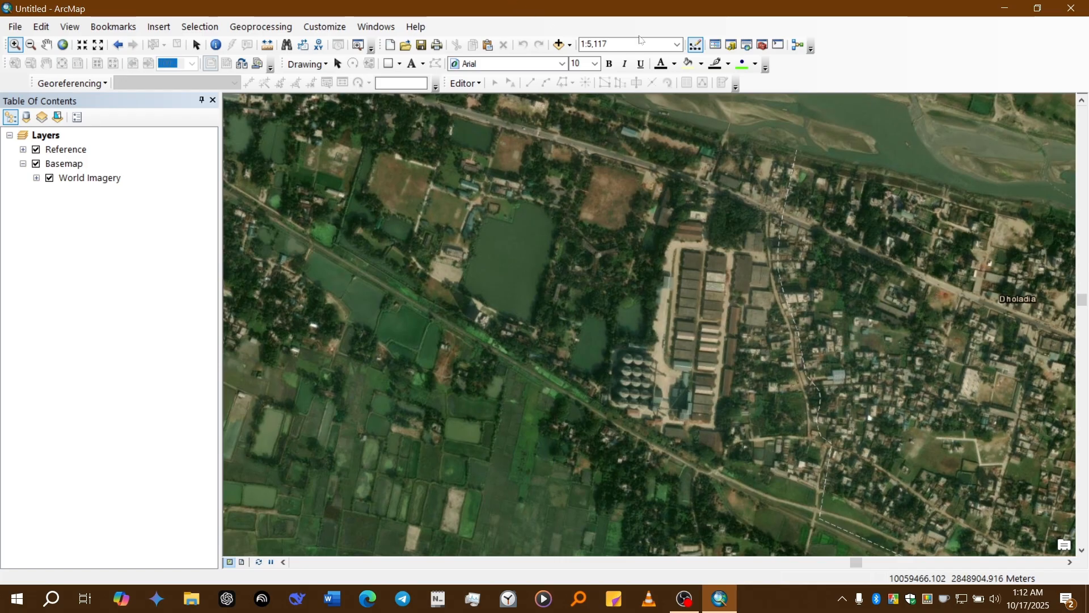
Open the Catalog window and select the D:\tutorial folder connection
{"action": "left_click", "coordinate": [732, 46]}
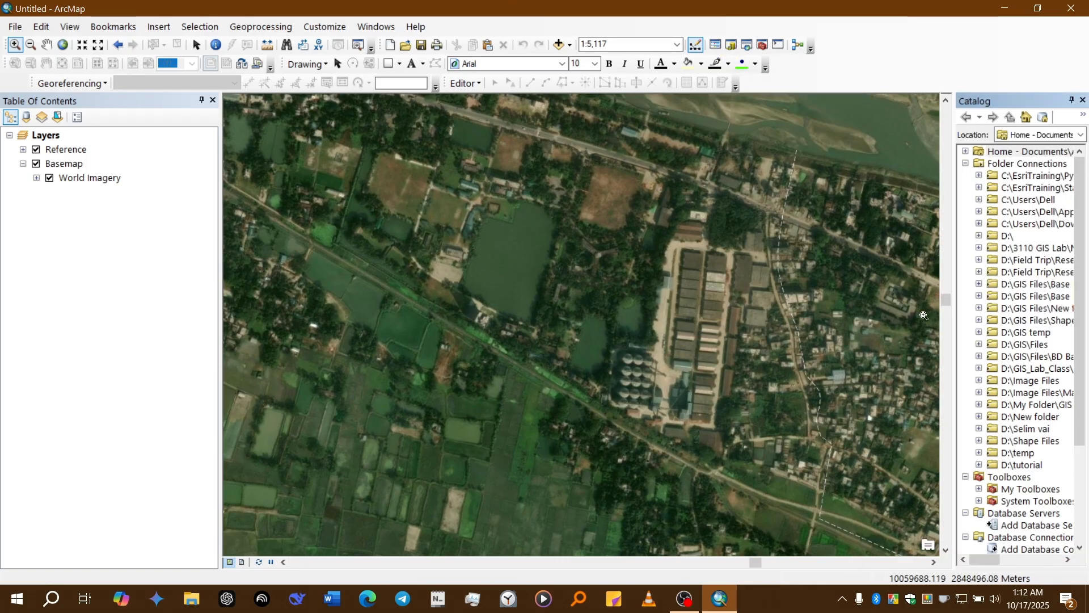
{"action": "left_click", "coordinate": [1020, 465]}
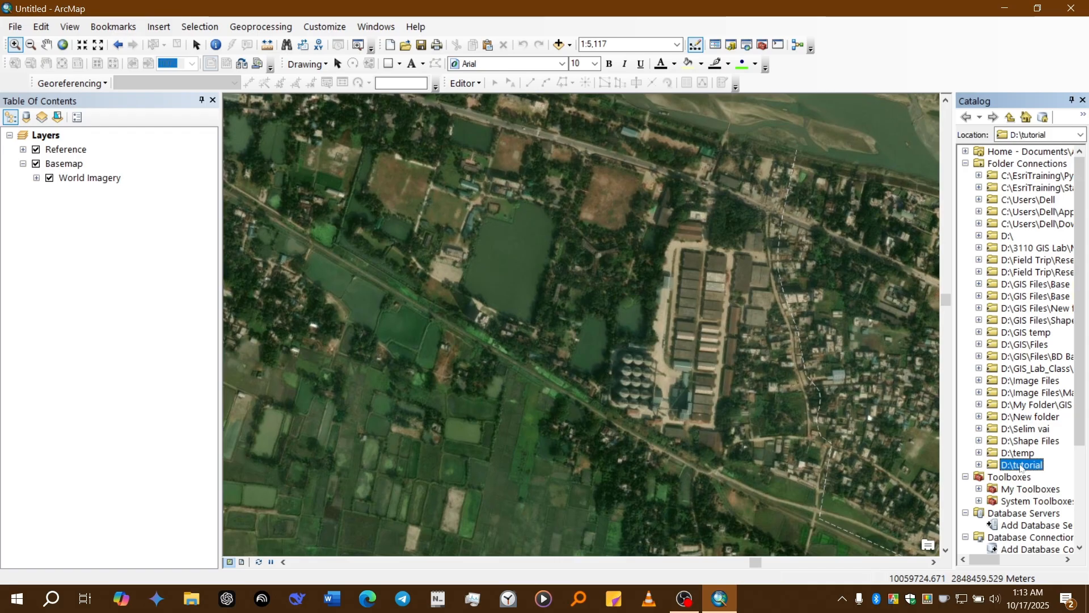
{"action": "key", "text": "ctrl"}
{"action": "key", "text": "ctrl"}
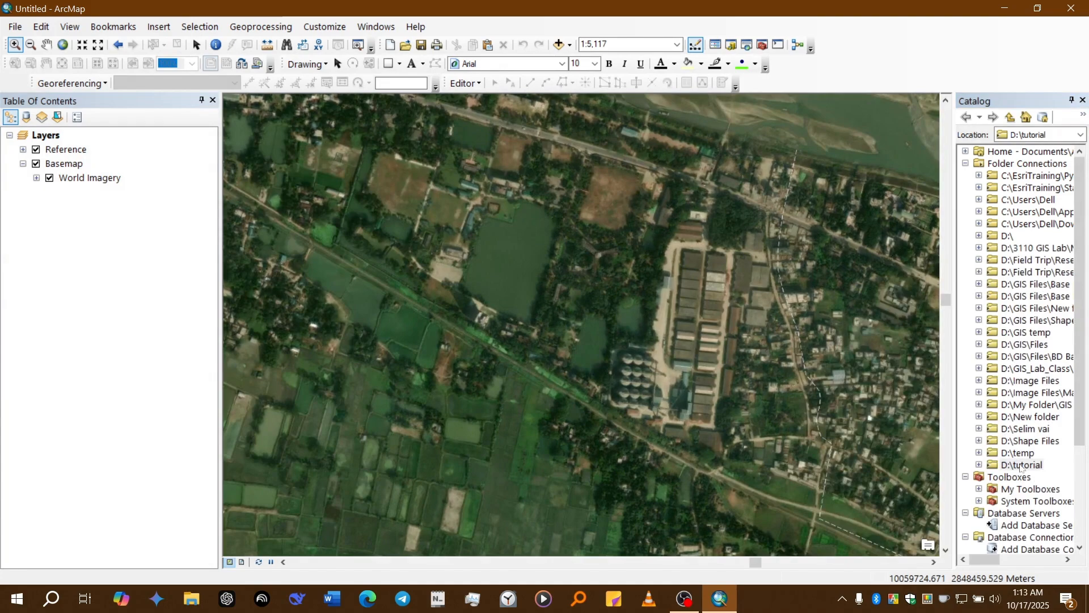
Begin a new shapefile in the D:\tutorial folder with the name Ponds and the feature type Polygon
{"action": "left_click", "coordinate": [1021, 466]}
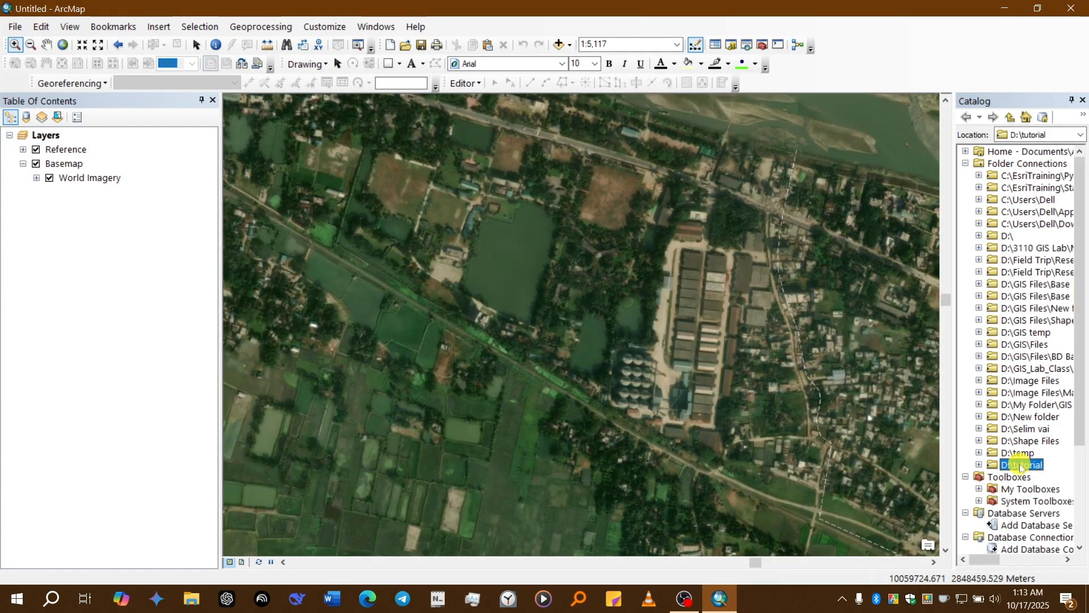
{"action": "right_click", "coordinate": [1020, 466]}
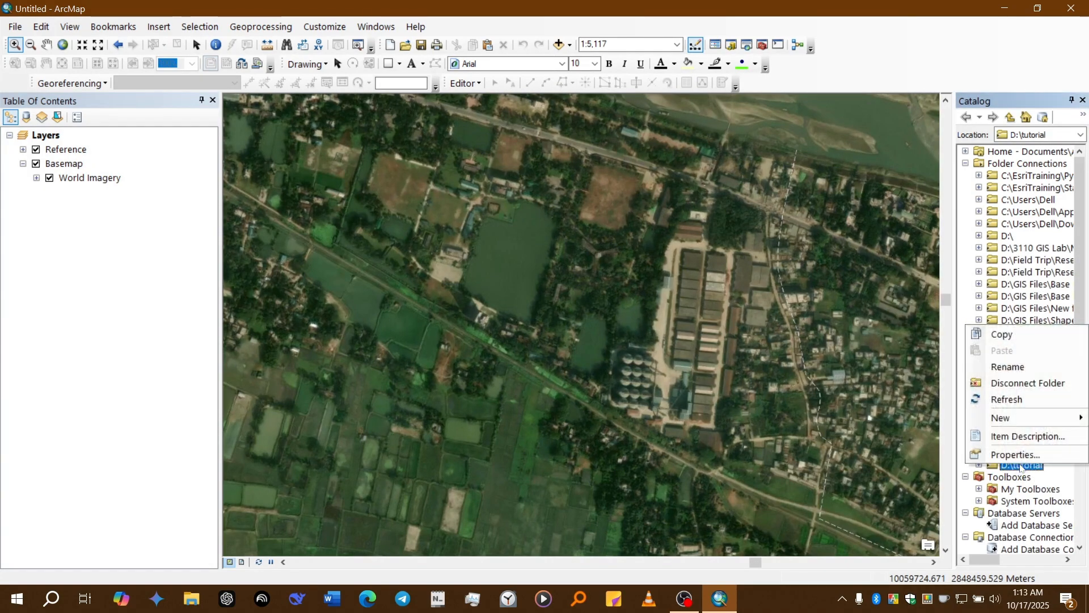
{"action": "mouse_move", "coordinate": [1026, 421]}
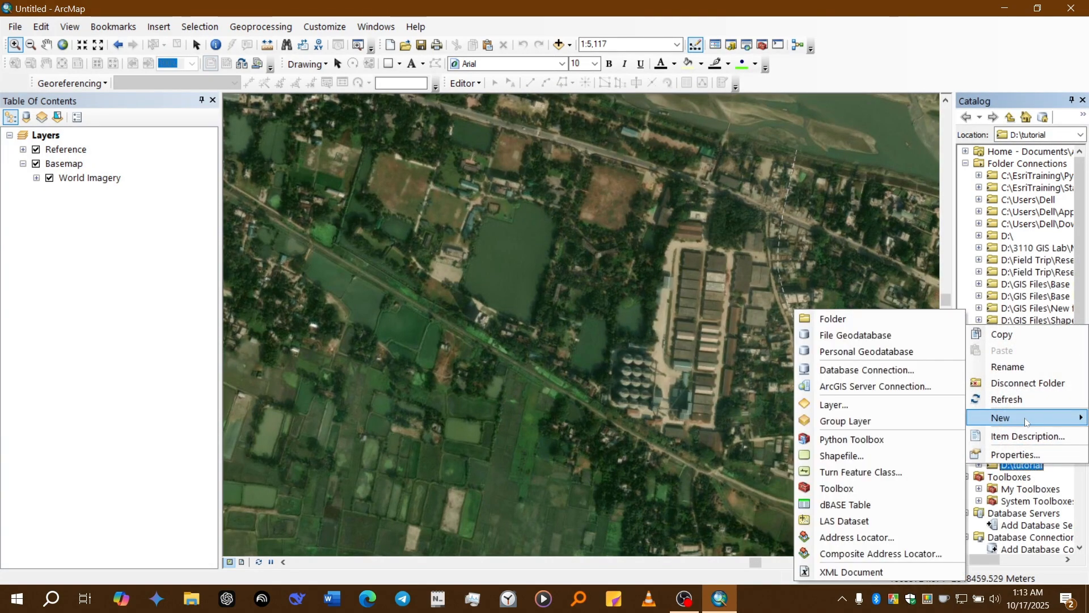
{"action": "left_click", "coordinate": [861, 456]}
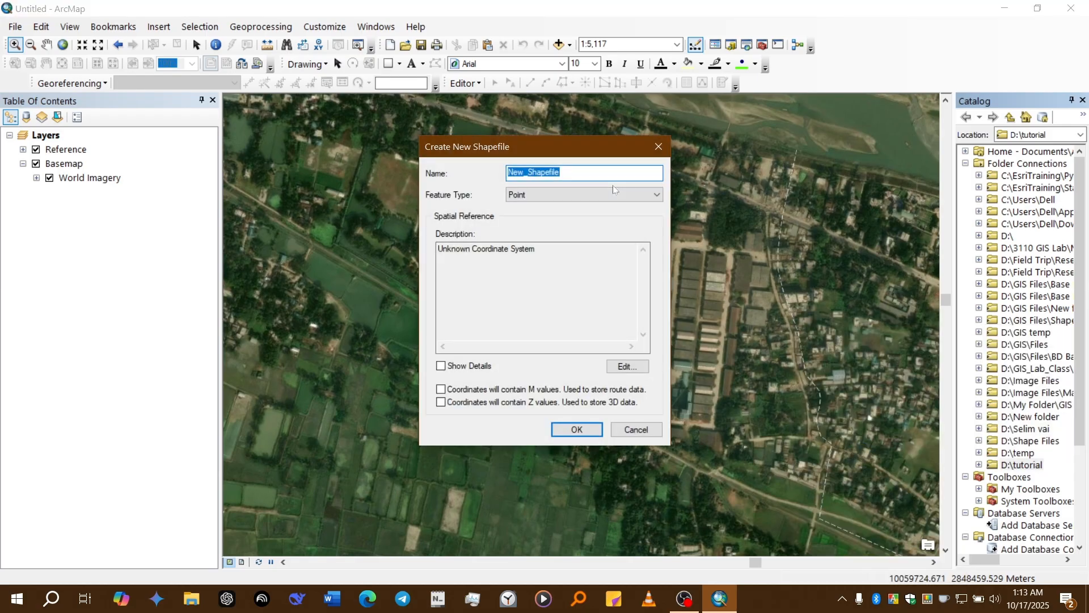
{"action": "type", "text": "Po"}
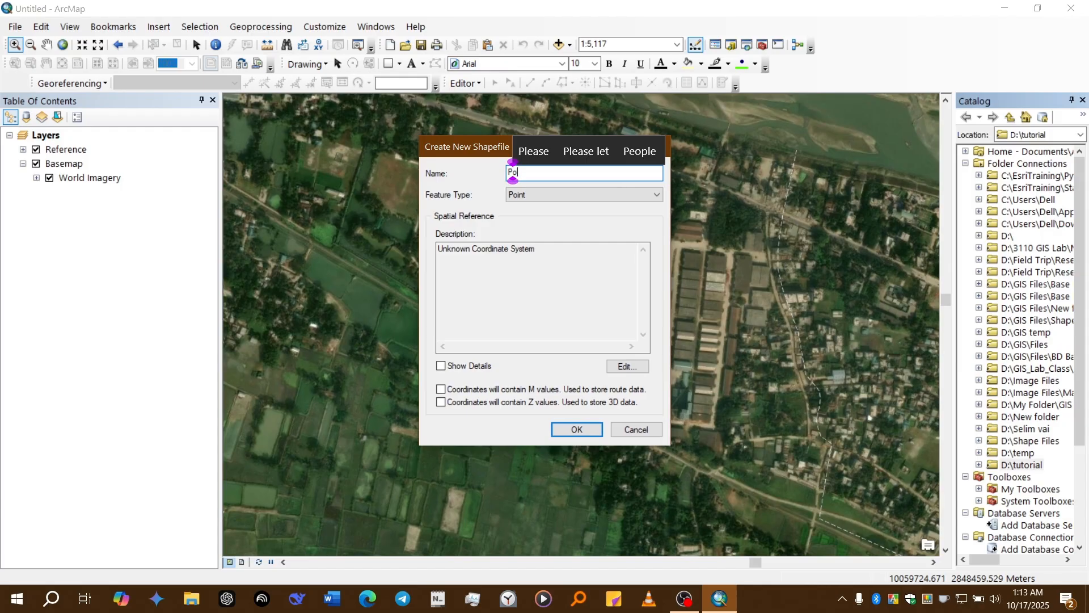
{"action": "type", "text": "nds"}
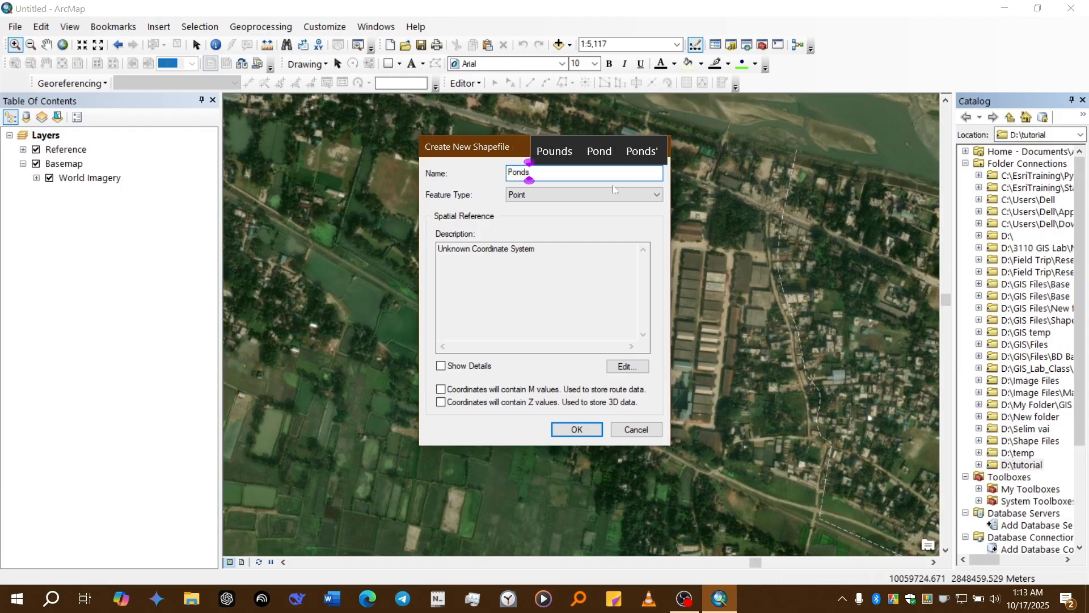
{"action": "left_click", "coordinate": [578, 199]}
{"action": "left_click", "coordinate": [557, 224]}
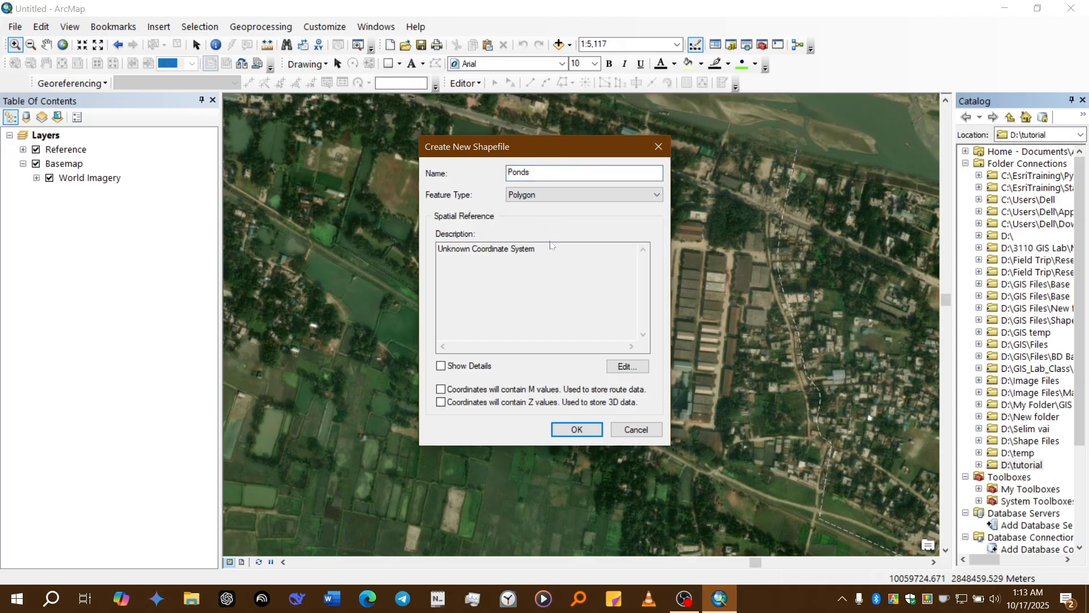
{"action": "left_click", "coordinate": [552, 245]}
{"action": "key", "text": "ctrl"}
{"action": "key", "text": "ctrl"}
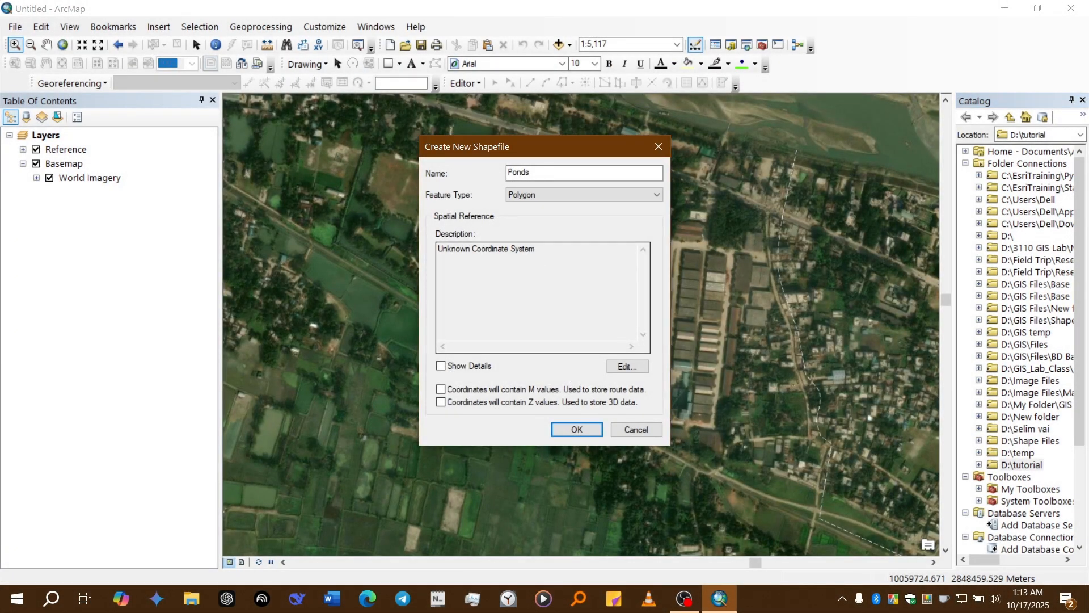
Assign the World geographic coordinate system WGS 1984 to the new shapefile
{"action": "left_click", "coordinate": [622, 366]}
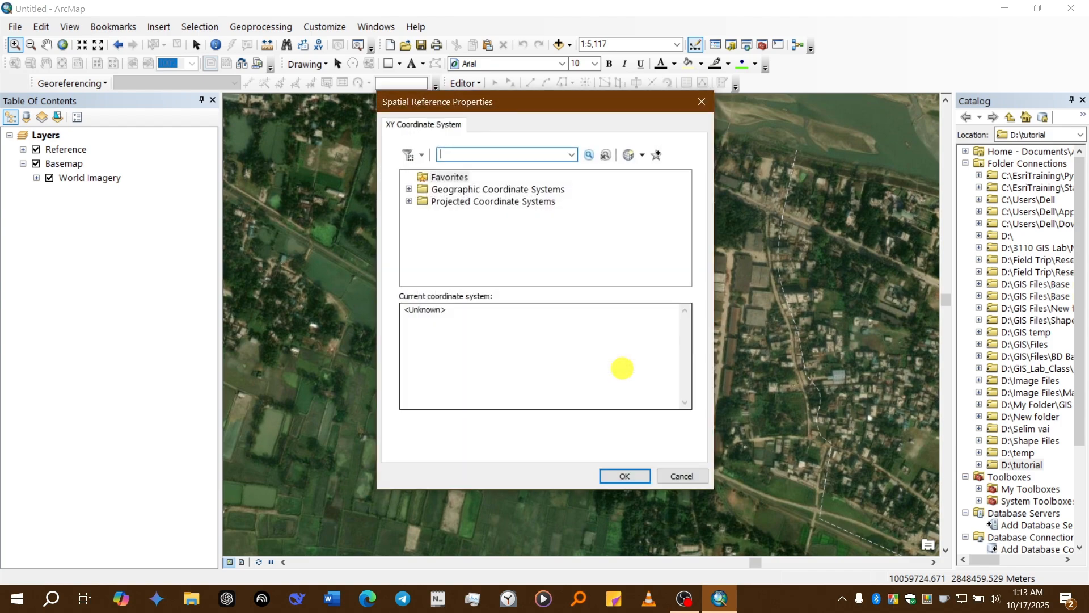
{"action": "double_click", "coordinate": [507, 191]}
{"action": "scroll", "coordinate": [508, 199], "scroll_direction": "down", "scroll_amount": 4}
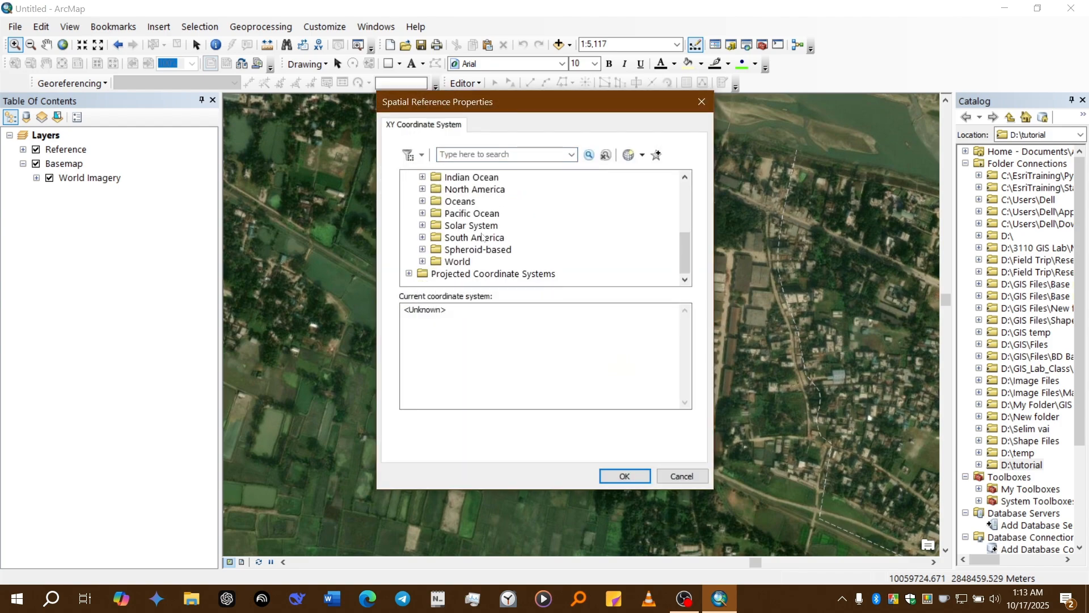
{"action": "double_click", "coordinate": [457, 260]}
{"action": "scroll", "coordinate": [463, 258], "scroll_direction": "down", "scroll_amount": 5}
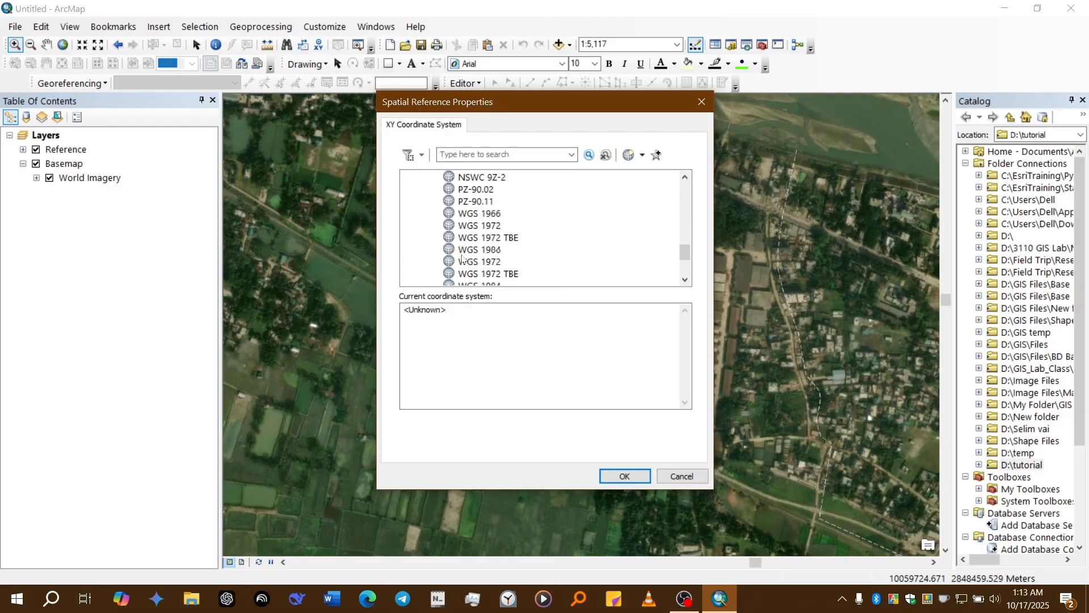
{"action": "scroll", "coordinate": [463, 258], "scroll_direction": "down", "scroll_amount": 2}
{"action": "left_click", "coordinate": [483, 193]}
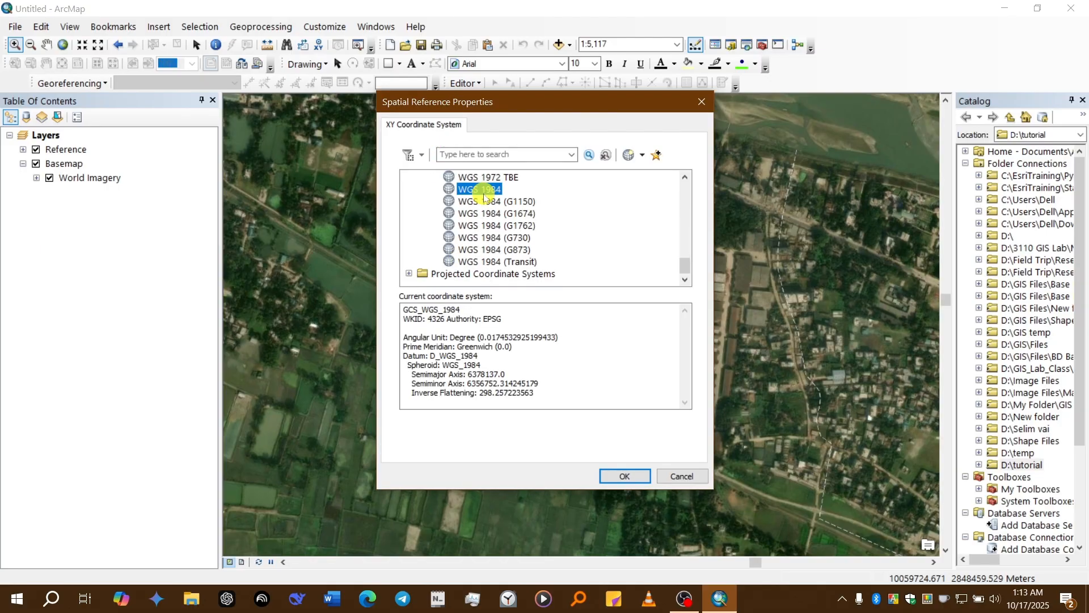
{"action": "left_click", "coordinate": [635, 475]}
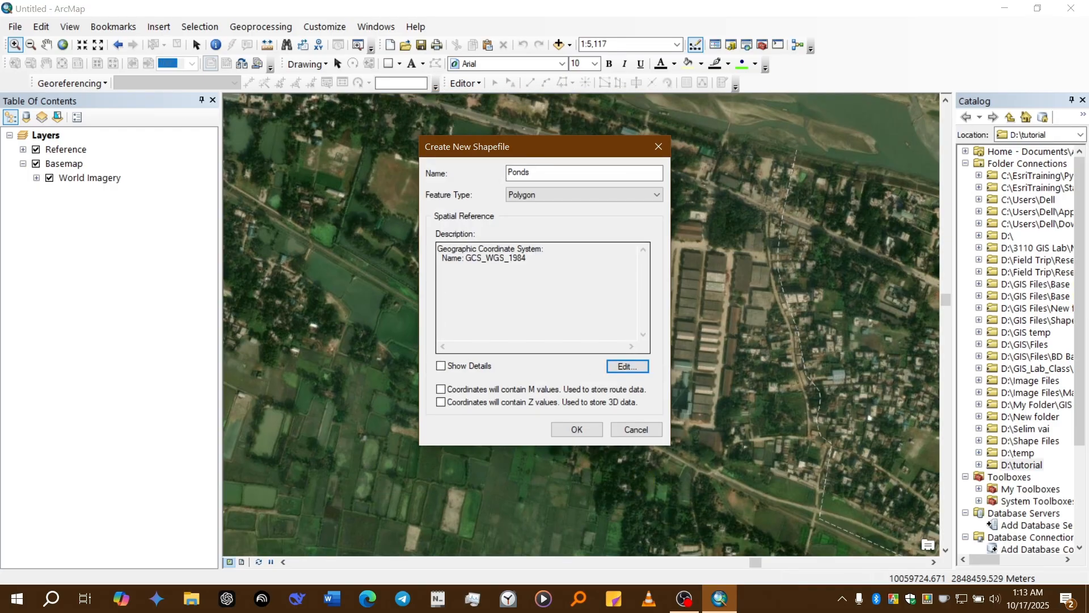
Try to create the polygon shapefile under the name Ponds
{"action": "left_click", "coordinate": [576, 430]}
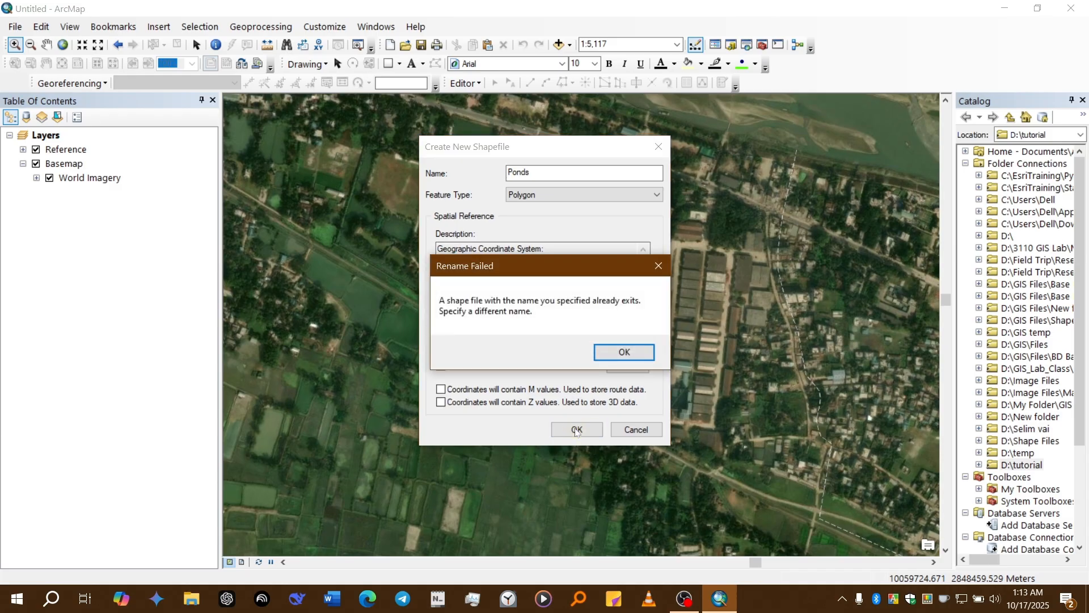
{"action": "left_click", "coordinate": [617, 352]}
{"action": "left_click", "coordinate": [584, 428]}
{"action": "left_click", "coordinate": [623, 352]}
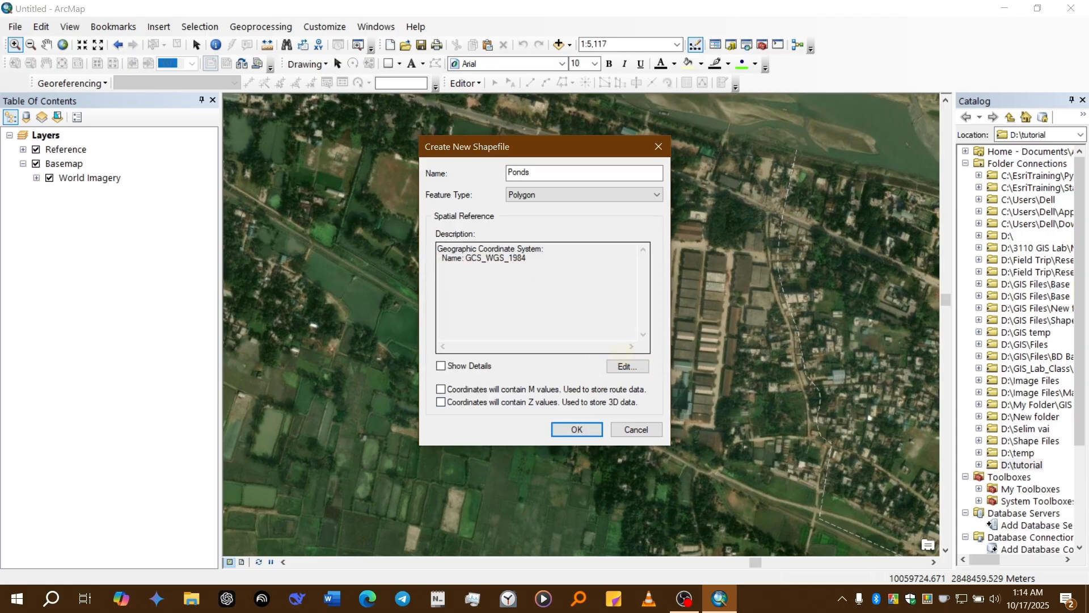
Change the new shapefile's name to Mym_Ponds and create it
{"action": "left_click", "coordinate": [585, 171]}
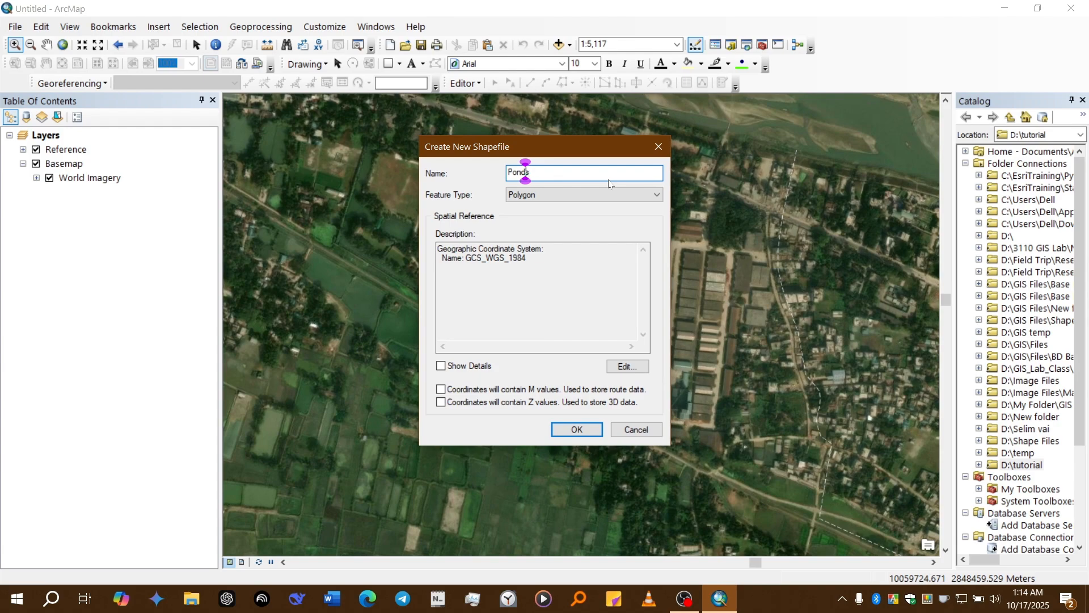
{"action": "key", "text": "Home"}
{"action": "type", "text": "Mym_"}
{"action": "left_click", "coordinate": [584, 430]}
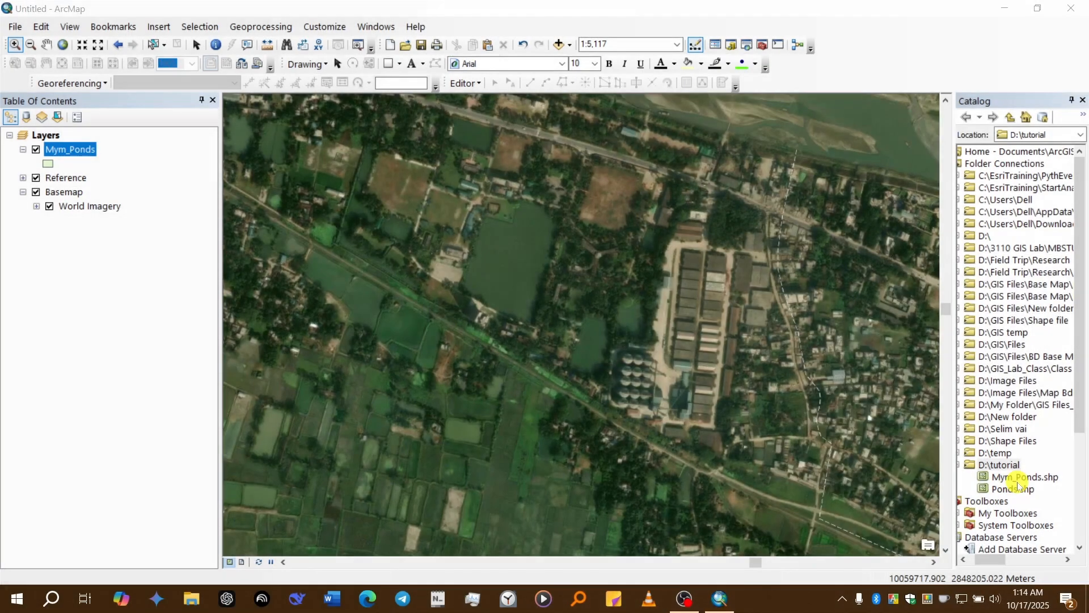
Delete the old Ponds.shp shapefile from the D:\tutorial folder
{"action": "left_click", "coordinate": [1018, 478]}
{"action": "left_click", "coordinate": [1016, 490]}
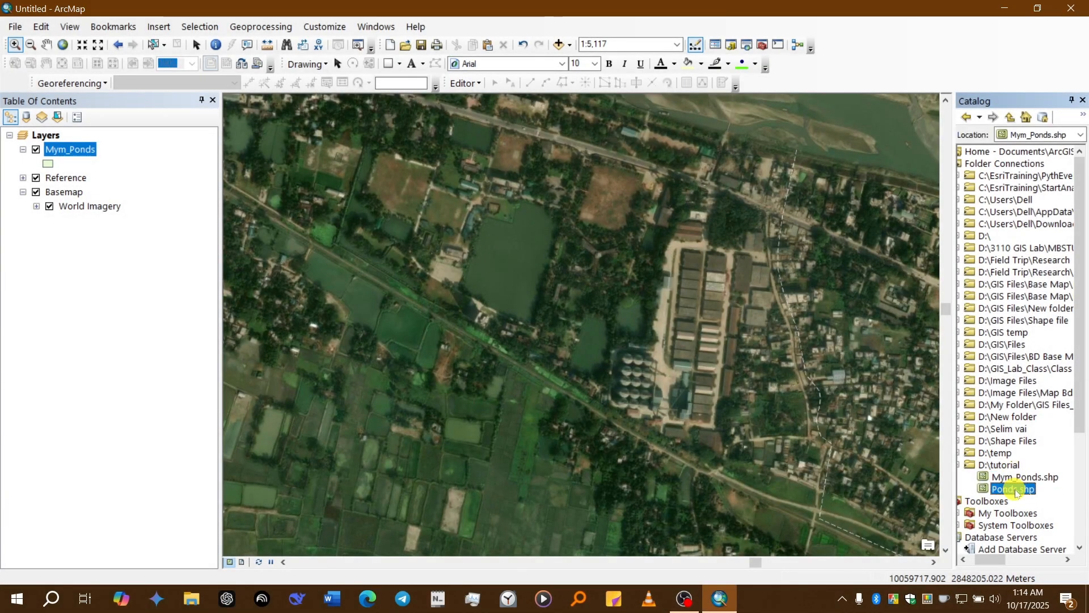
{"action": "right_click", "coordinate": [1015, 489]}
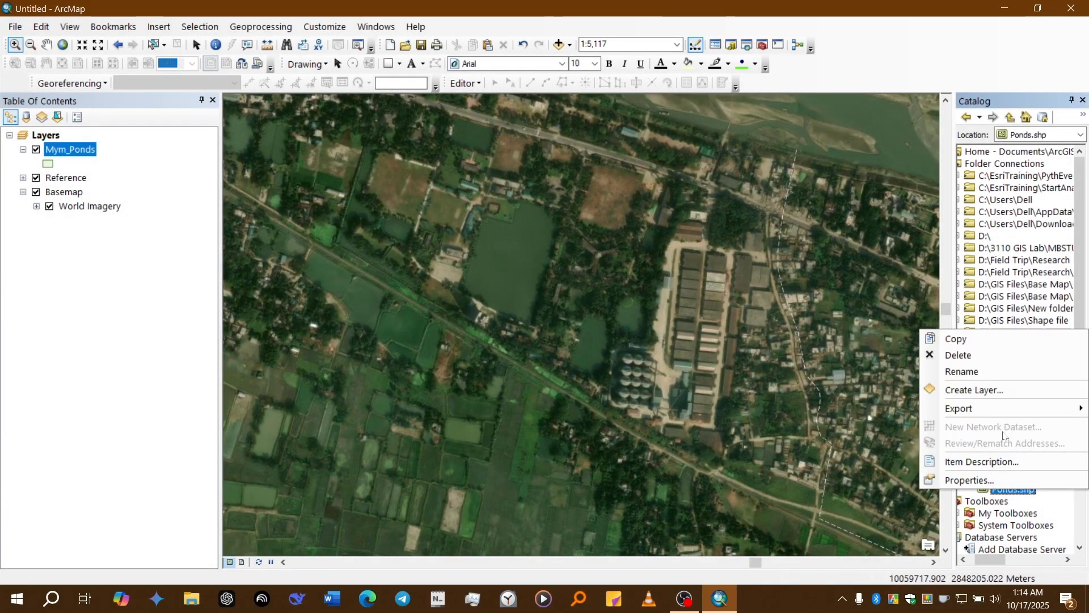
{"action": "left_click", "coordinate": [959, 355]}
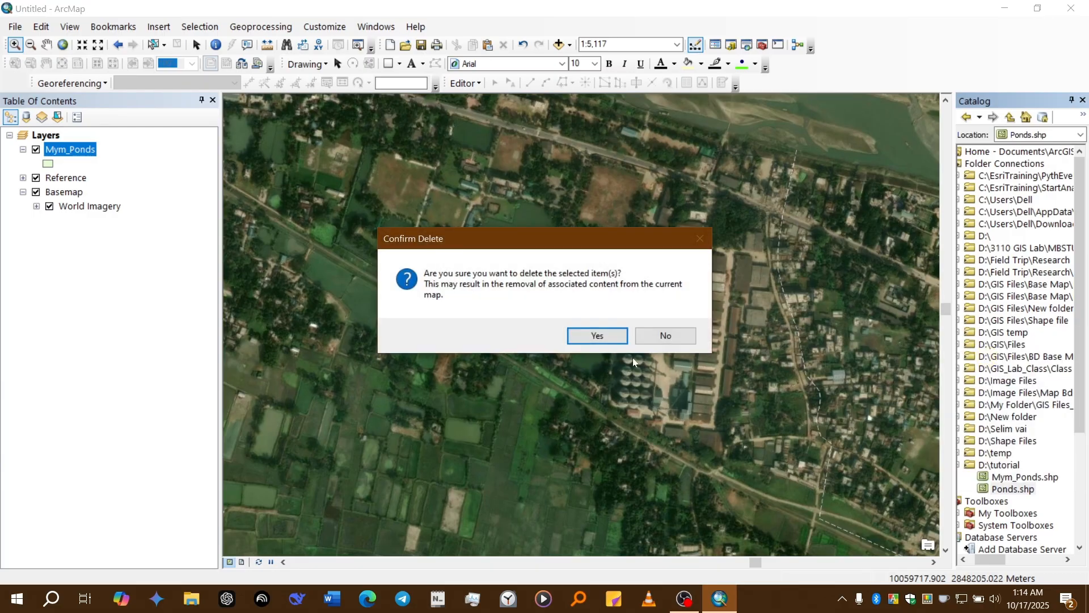
{"action": "left_click", "coordinate": [598, 335]}
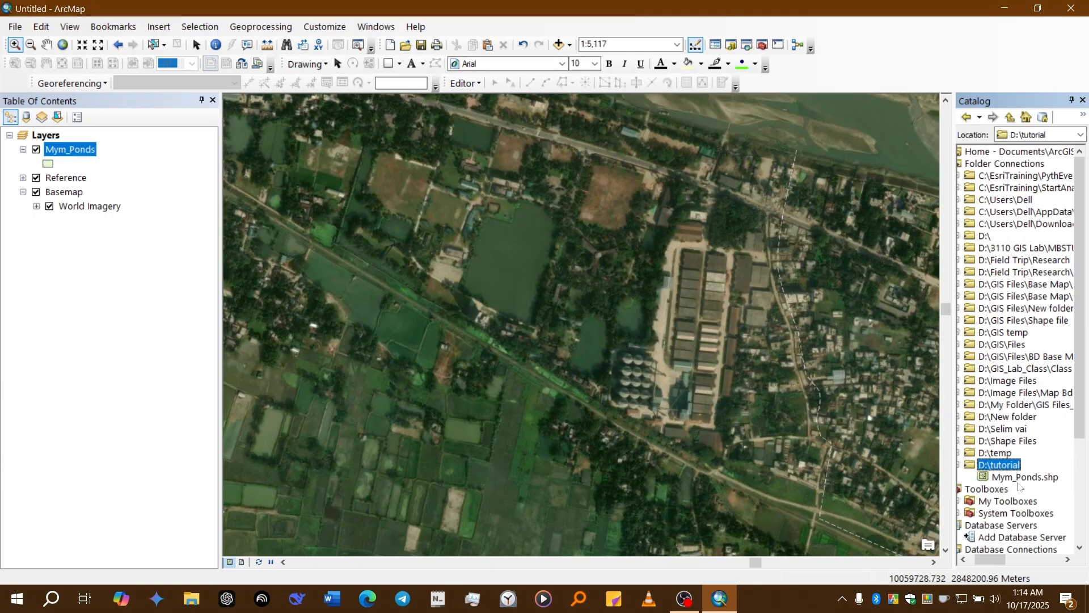
Rename Mym_Ponds.shp in the D:\tutorial folder to Ponds.shp and select the folder
{"action": "right_click", "coordinate": [1020, 480]}
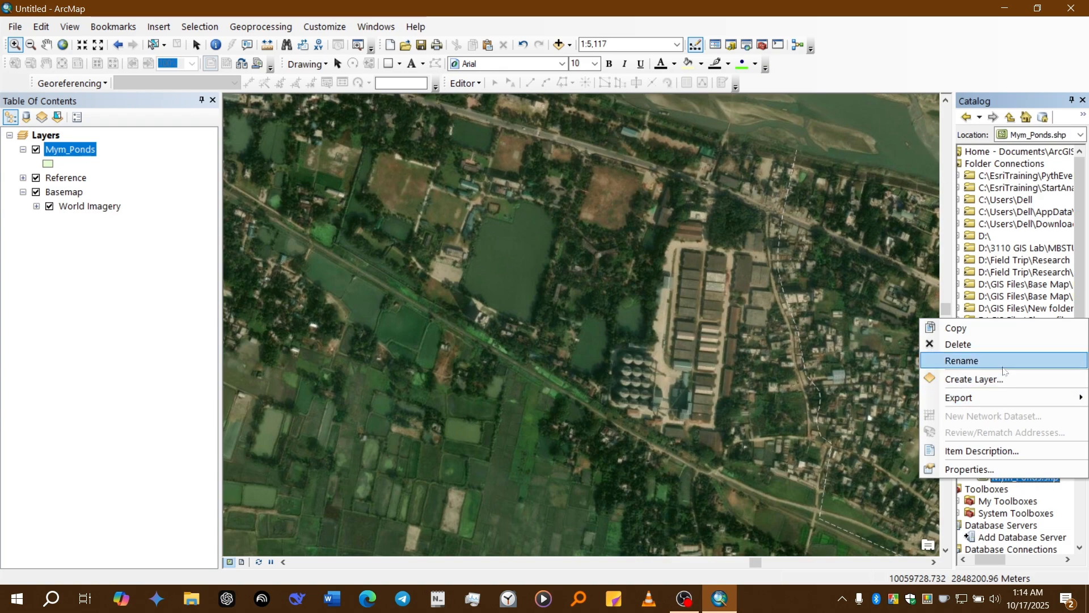
{"action": "left_click", "coordinate": [1002, 365]}
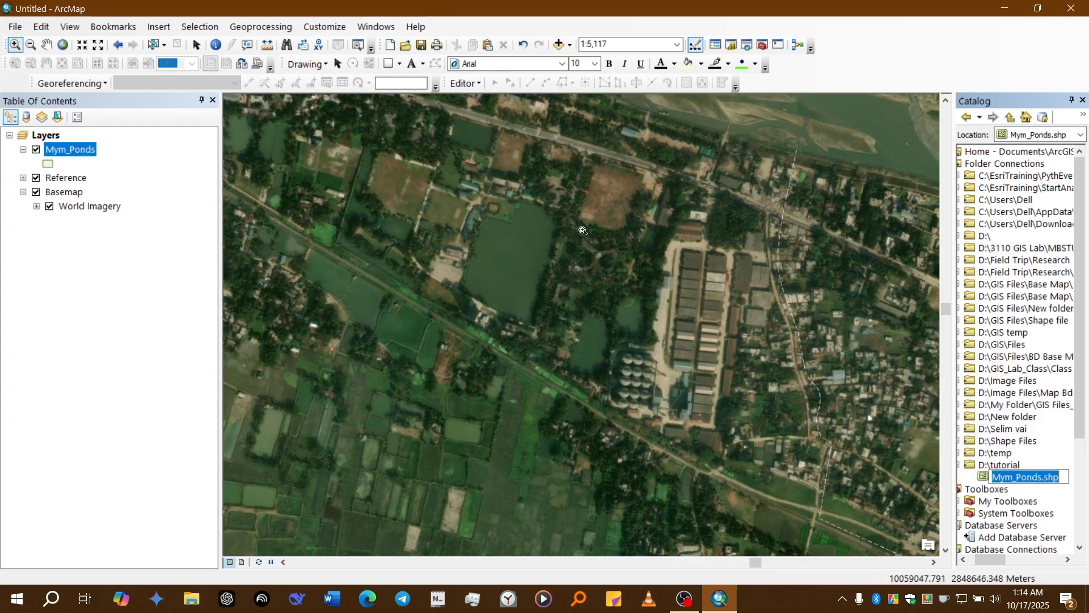
{"action": "left_click", "coordinate": [1042, 476]}
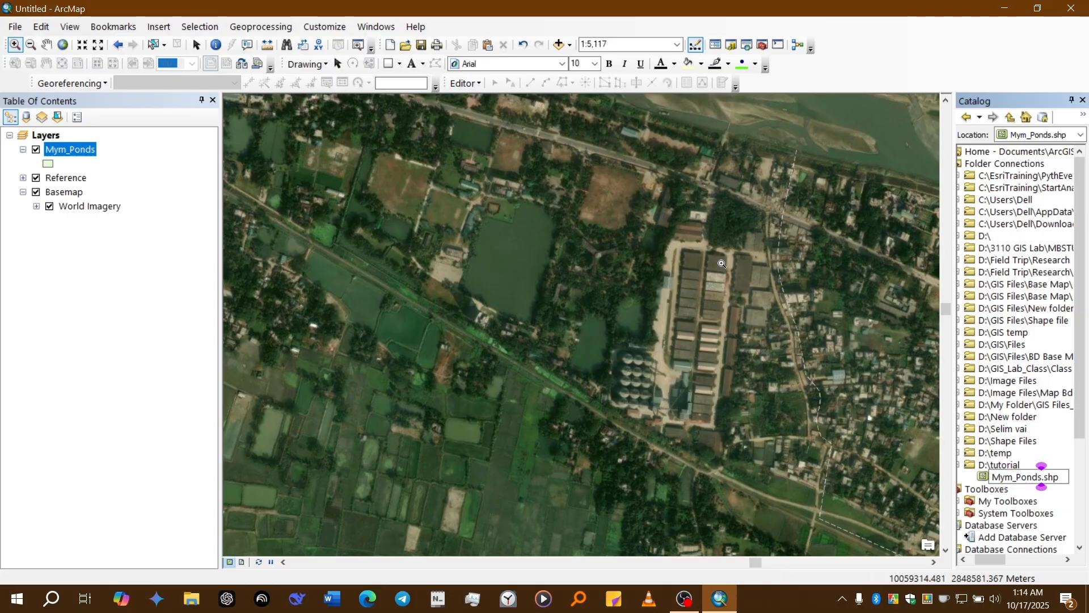
{"action": "key", "text": "BackSpace"}
{"action": "key", "text": "BackSpace"}
{"action": "key", "text": "BackSpace"}
{"action": "key", "text": "BackSpace"}
{"action": "key", "text": "BackSpace"}
{"action": "key", "text": "BackSpace"}
{"action": "key", "text": "BackSpace"}
{"action": "key", "text": "BackSpace"}
{"action": "key", "text": "BackSpace"}
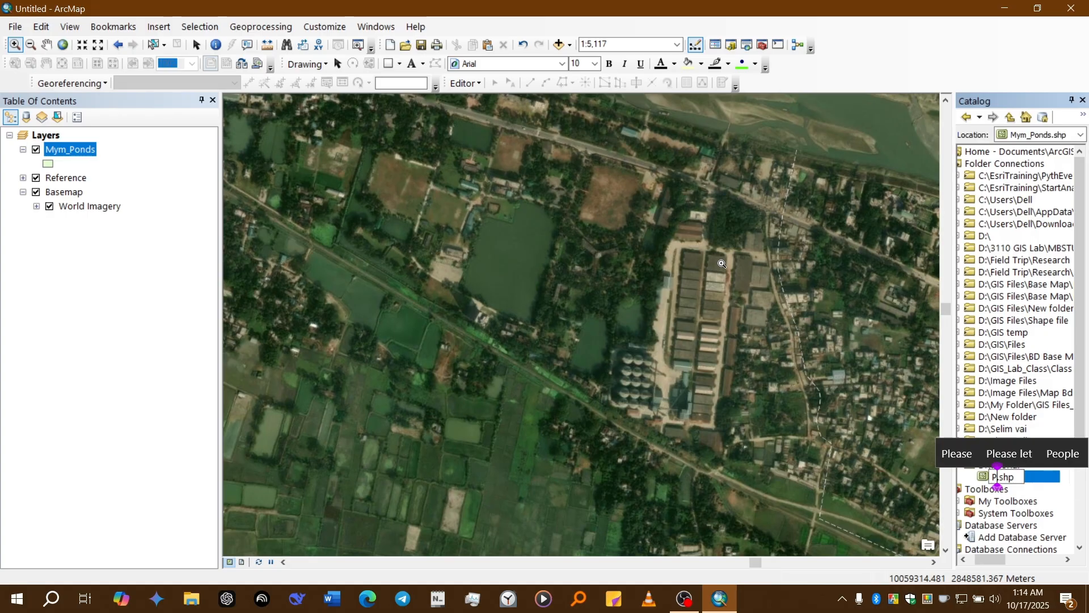
{"action": "type", "text": "Ponds"}
{"action": "key", "text": "Return"}
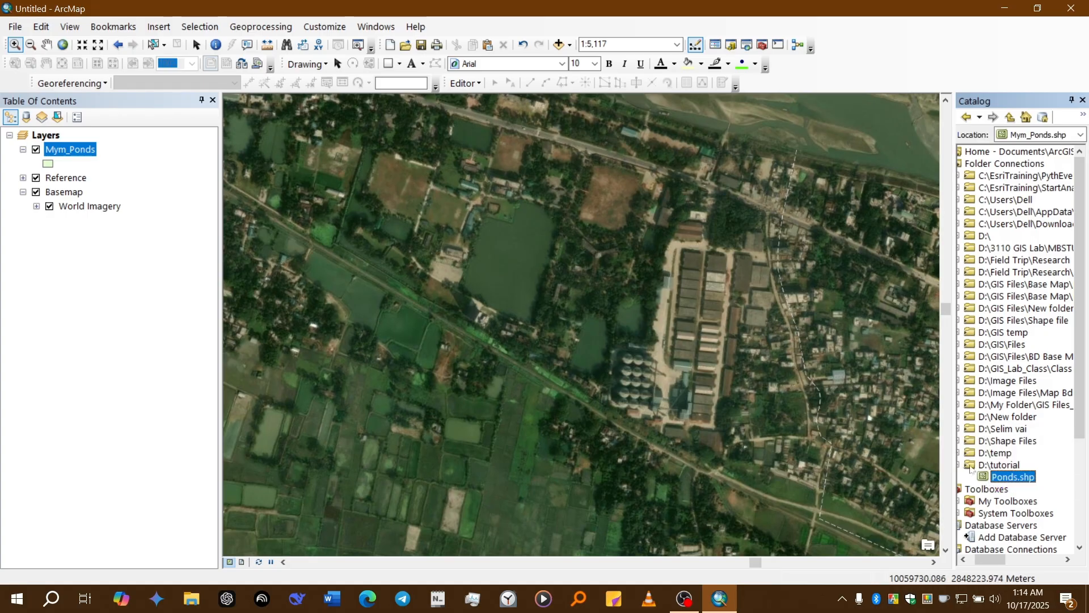
{"action": "left_click", "coordinate": [986, 480]}
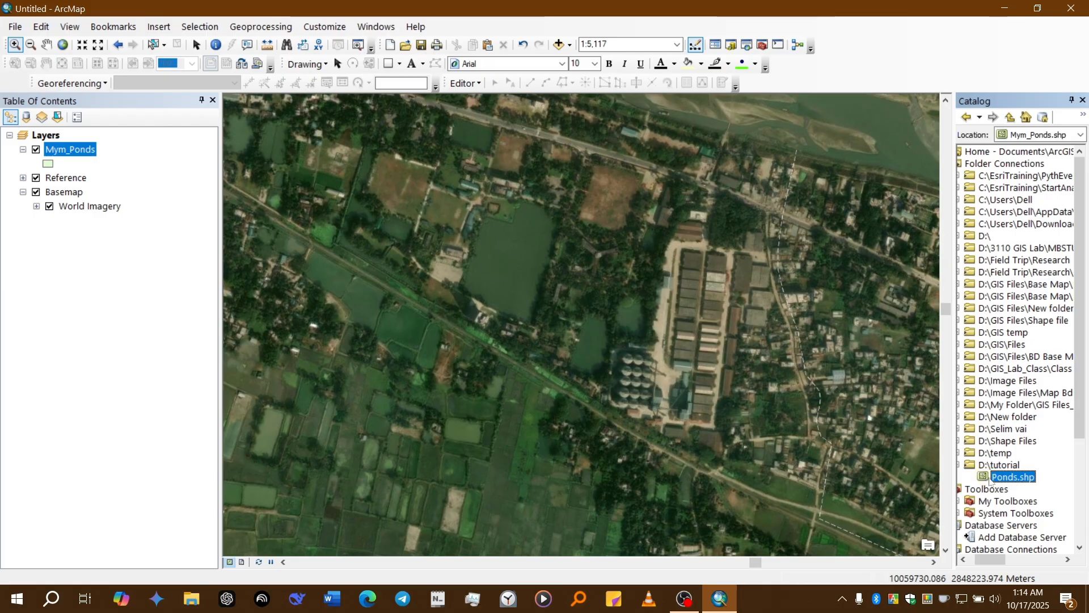
{"action": "left_click", "coordinate": [998, 475]}
{"action": "left_click", "coordinate": [1001, 467]}
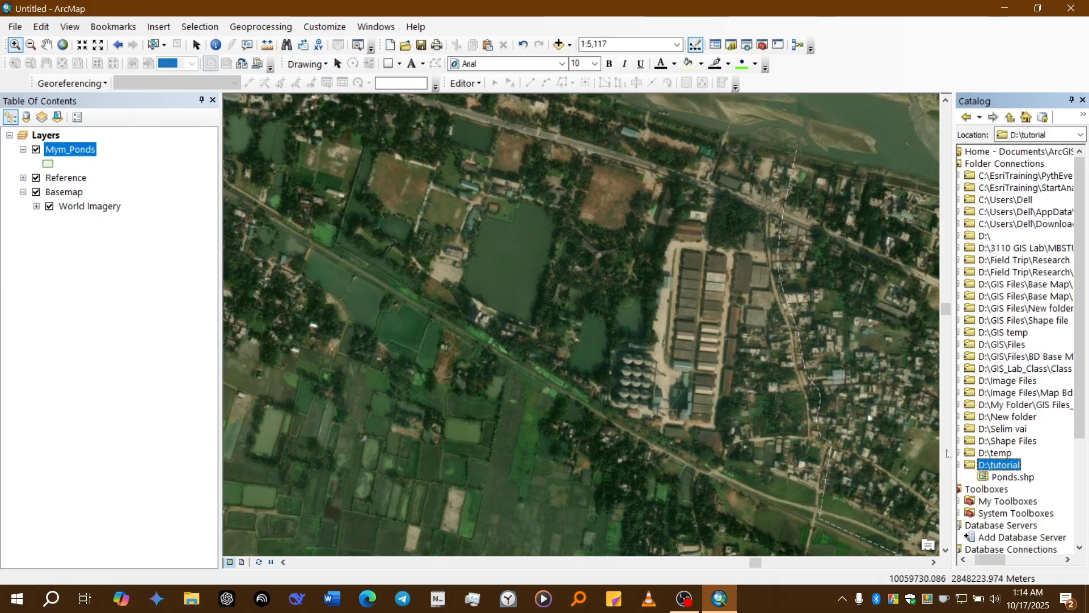
Hide the Editor toolbar and turn it back on
{"action": "left_click", "coordinate": [465, 84]}
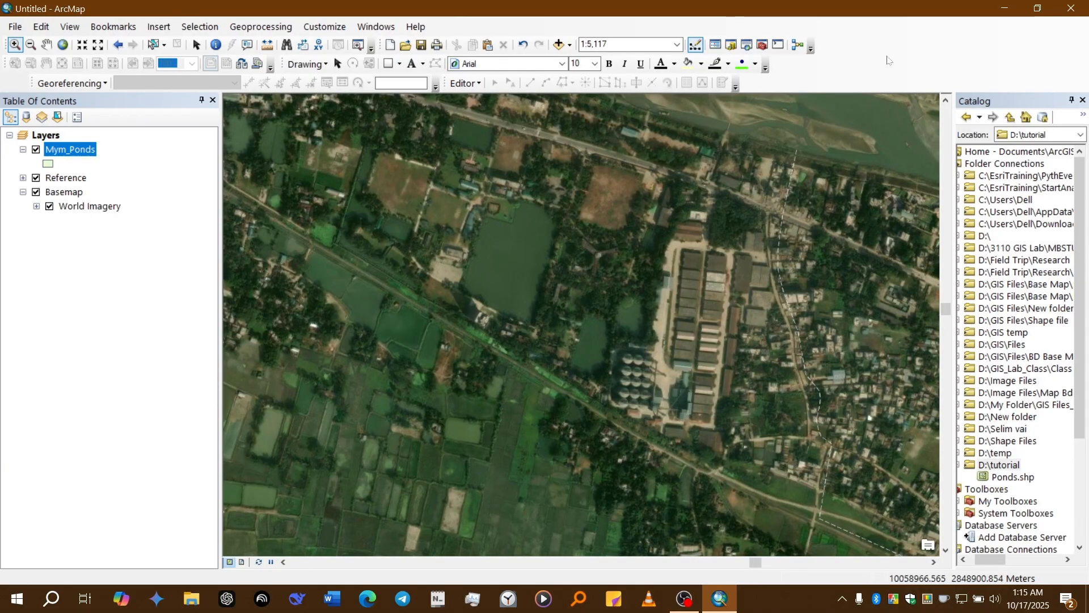
{"action": "key", "text": "ctrl"}
{"action": "key", "text": "ctrl"}
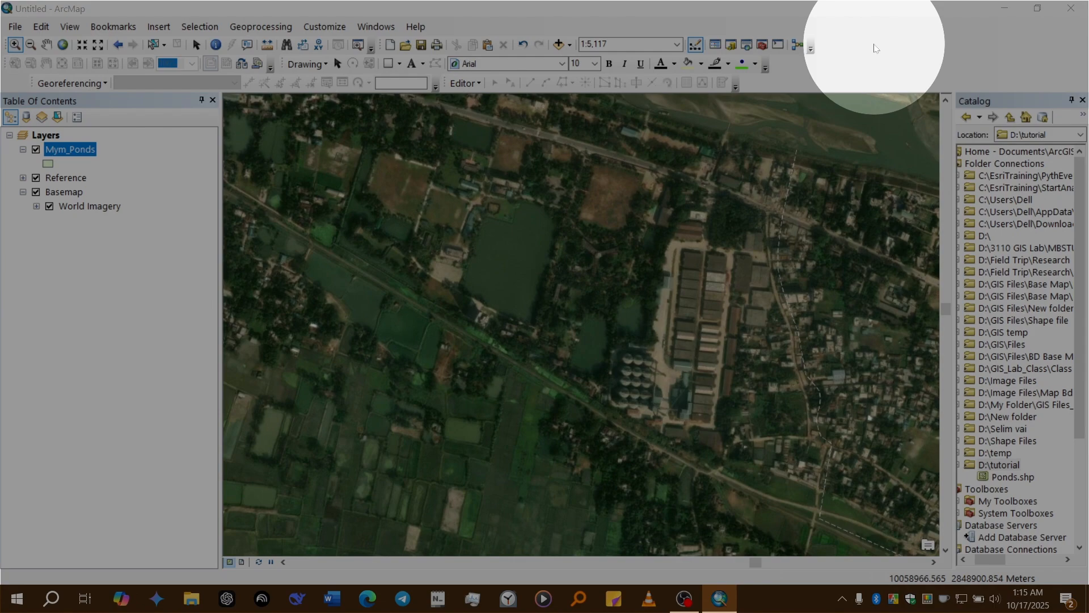
{"action": "left_click", "coordinate": [929, 46]}
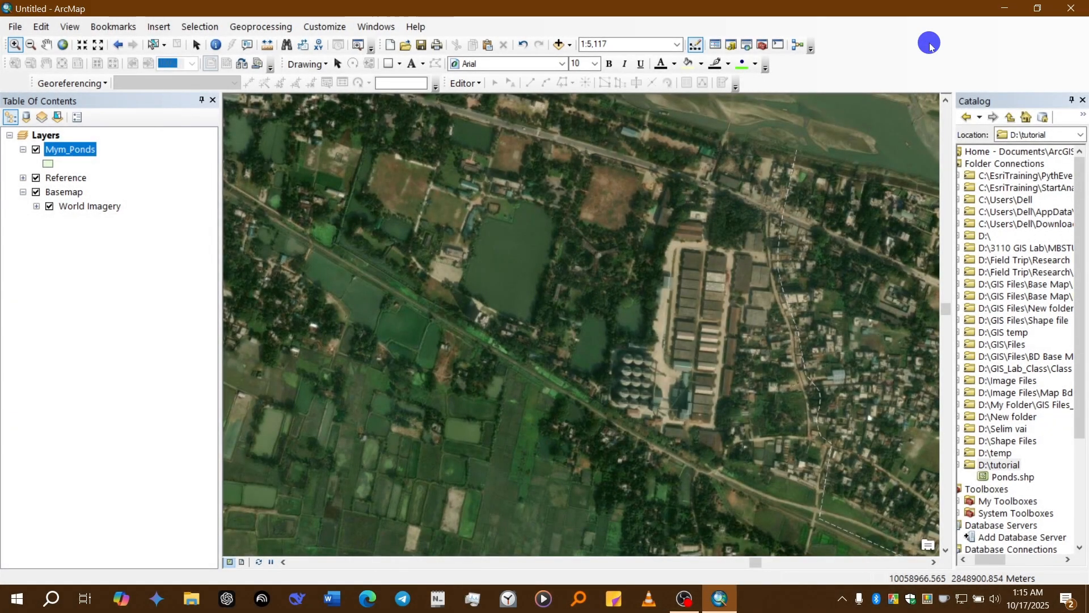
{"action": "left_click", "coordinate": [970, 174]}
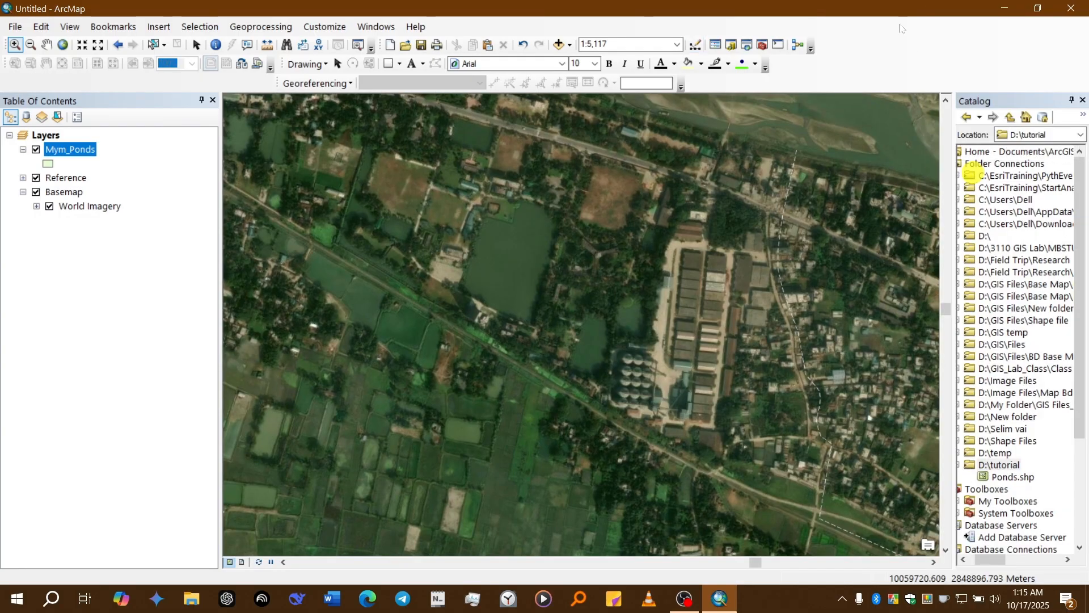
{"action": "right_click", "coordinate": [894, 43]}
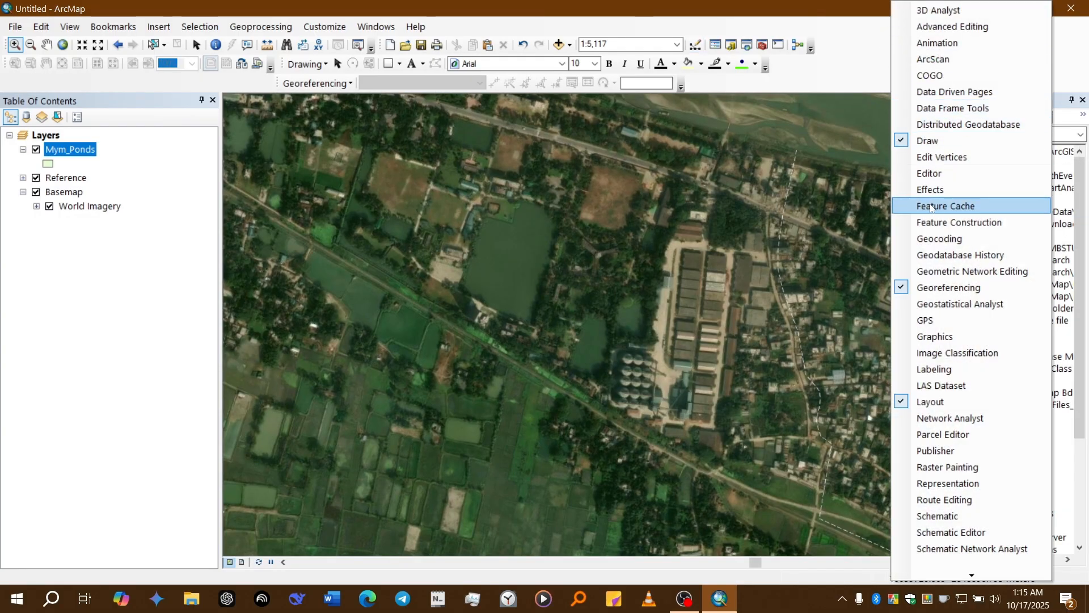
{"action": "left_click", "coordinate": [935, 174]}
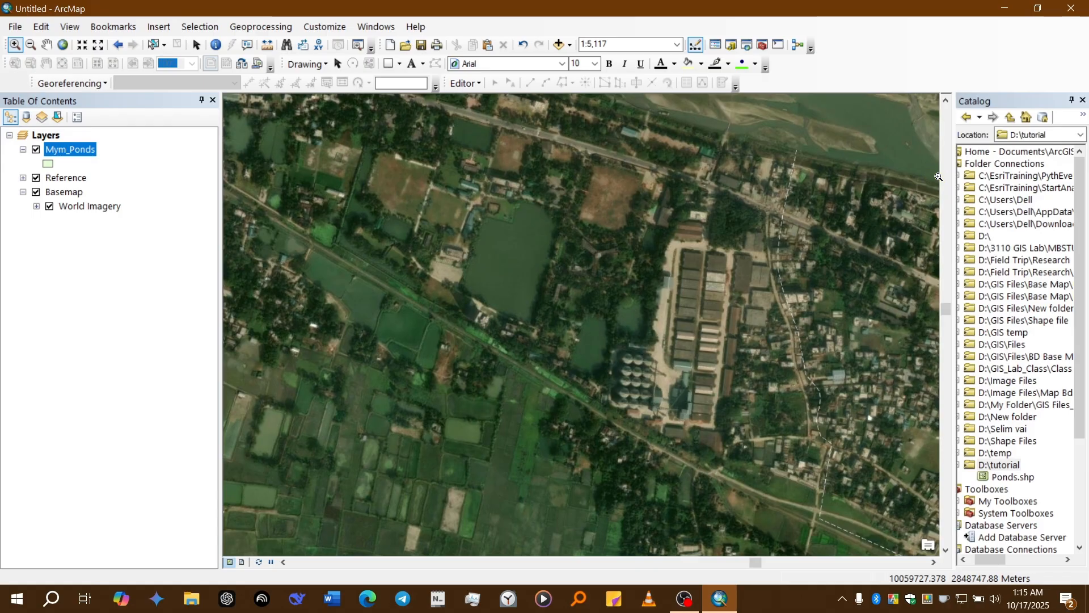
{"action": "left_click", "coordinate": [476, 85]}
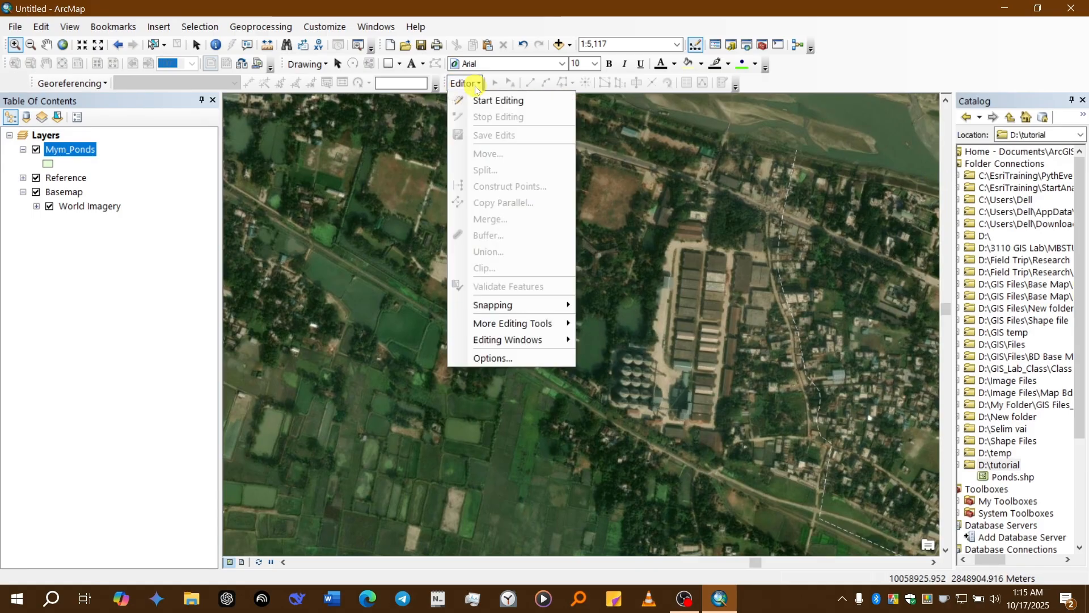
{"action": "left_click", "coordinate": [476, 98]}
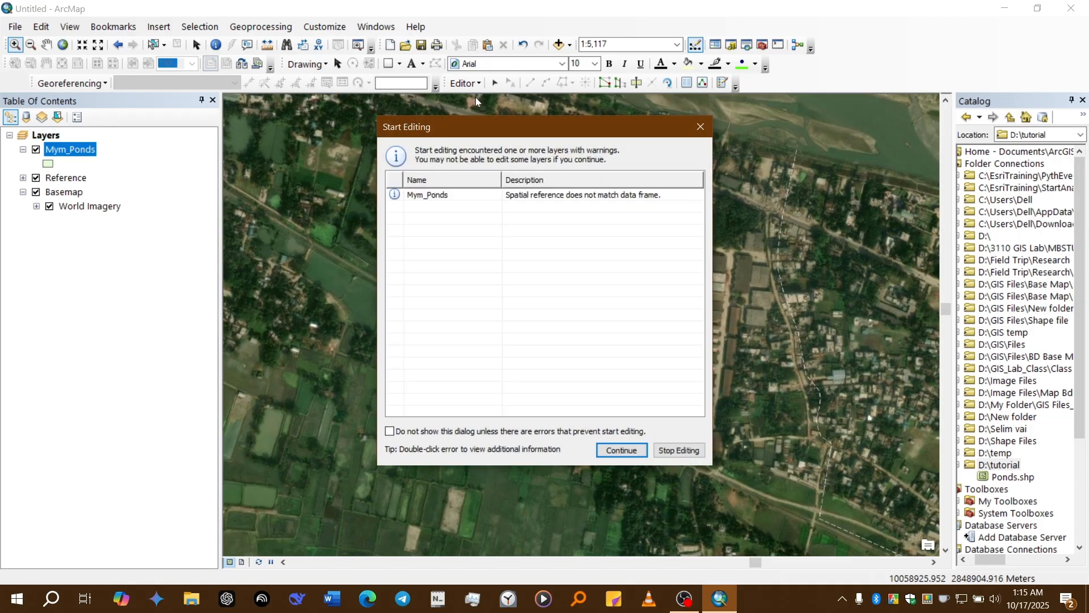
{"action": "left_click", "coordinate": [469, 195]}
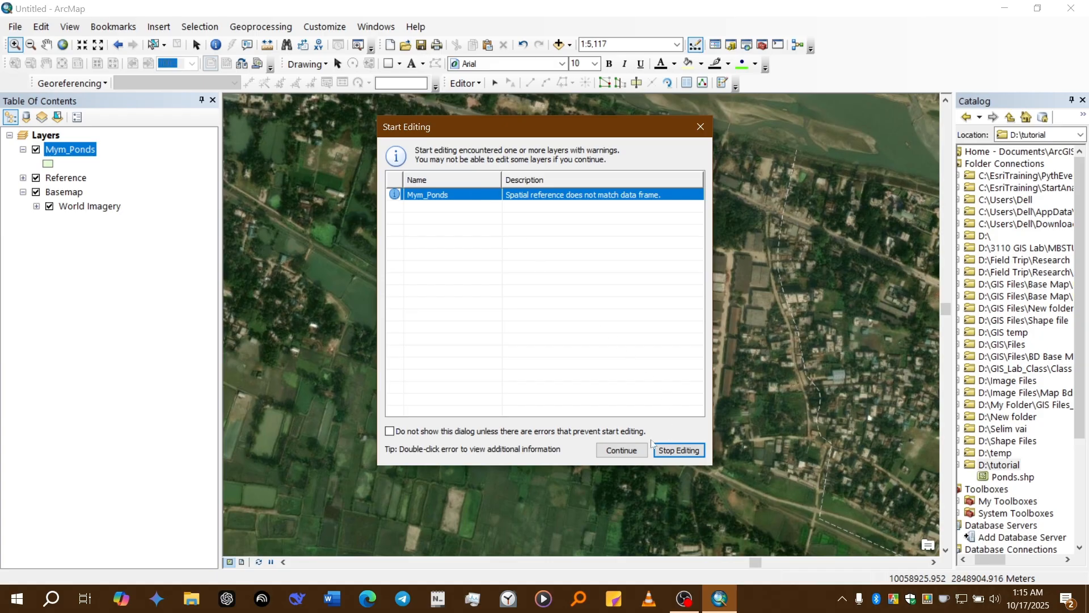
{"action": "left_click", "coordinate": [679, 451]}
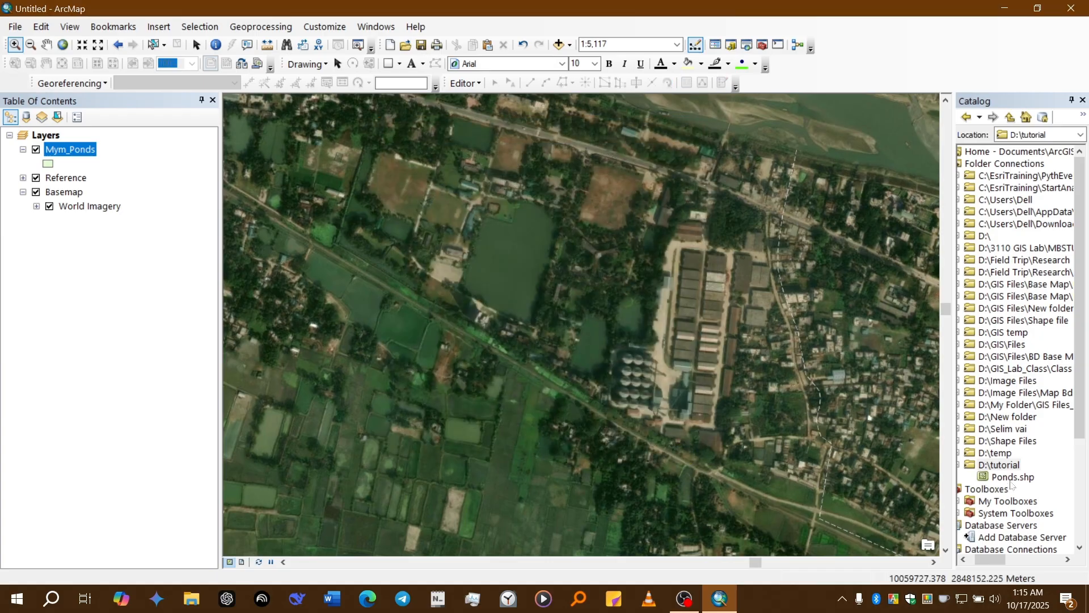
Delete the Ponds.shp shapefile from the D:\tutorial folder
{"action": "left_click", "coordinate": [1011, 479]}
{"action": "right_click", "coordinate": [1010, 481]}
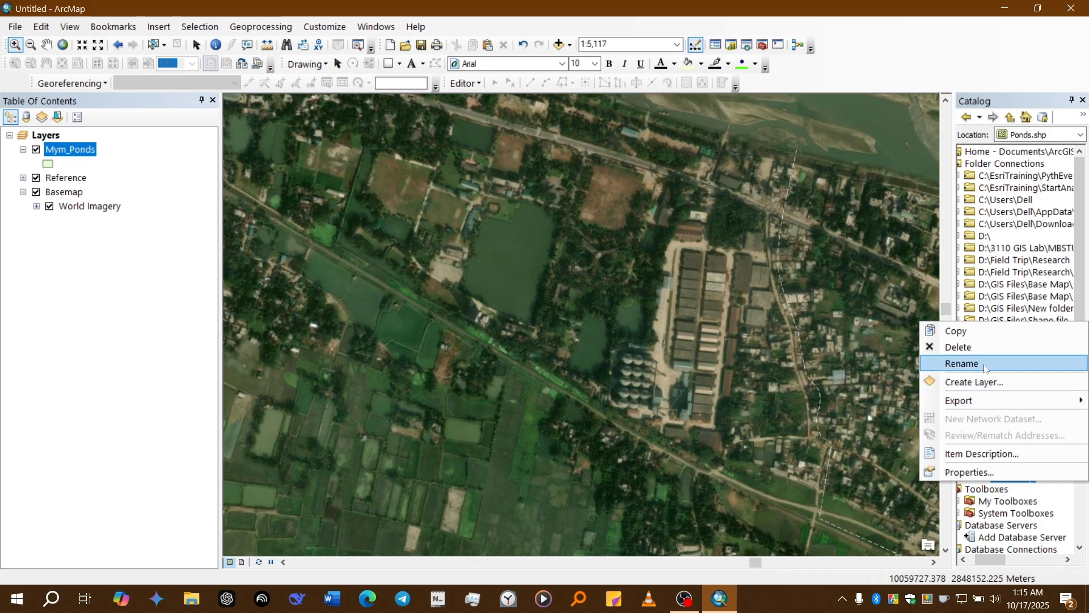
{"action": "left_click", "coordinate": [972, 348]}
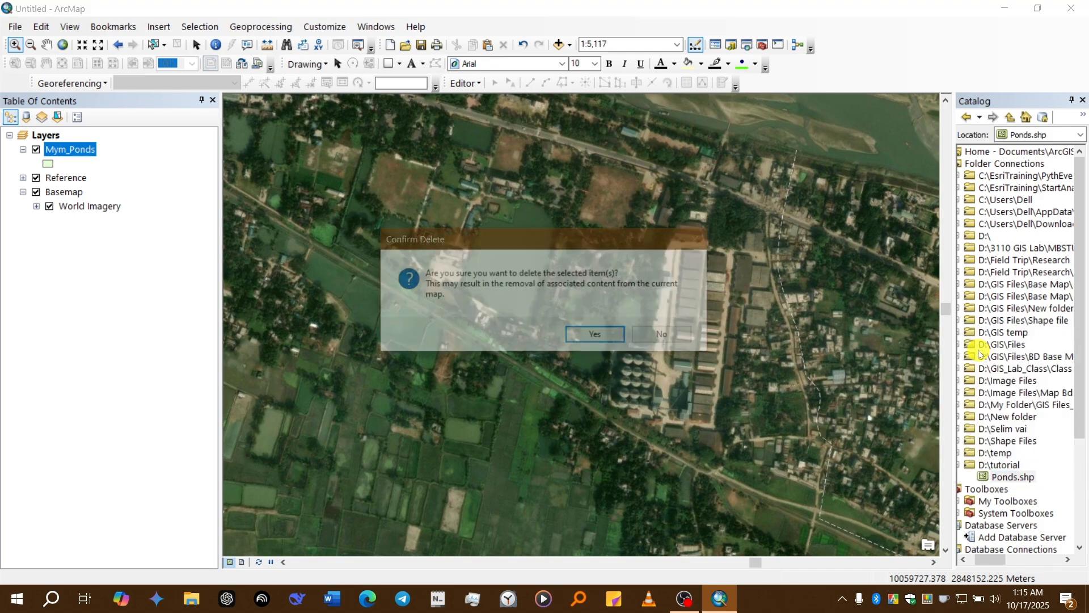
{"action": "left_click", "coordinate": [593, 336]}
Begin a new shapefile in the D:\tutorial folder, named Ponds, with Polygon as its feature type
{"action": "left_click", "coordinate": [1013, 467]}
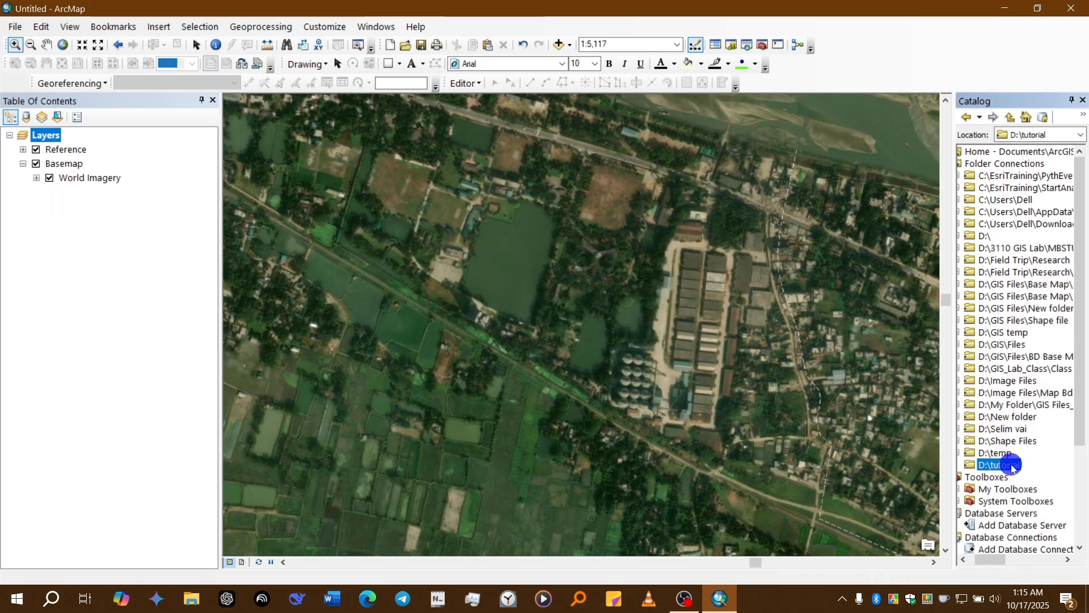
{"action": "right_click", "coordinate": [1013, 466]}
{"action": "mouse_move", "coordinate": [1018, 418]}
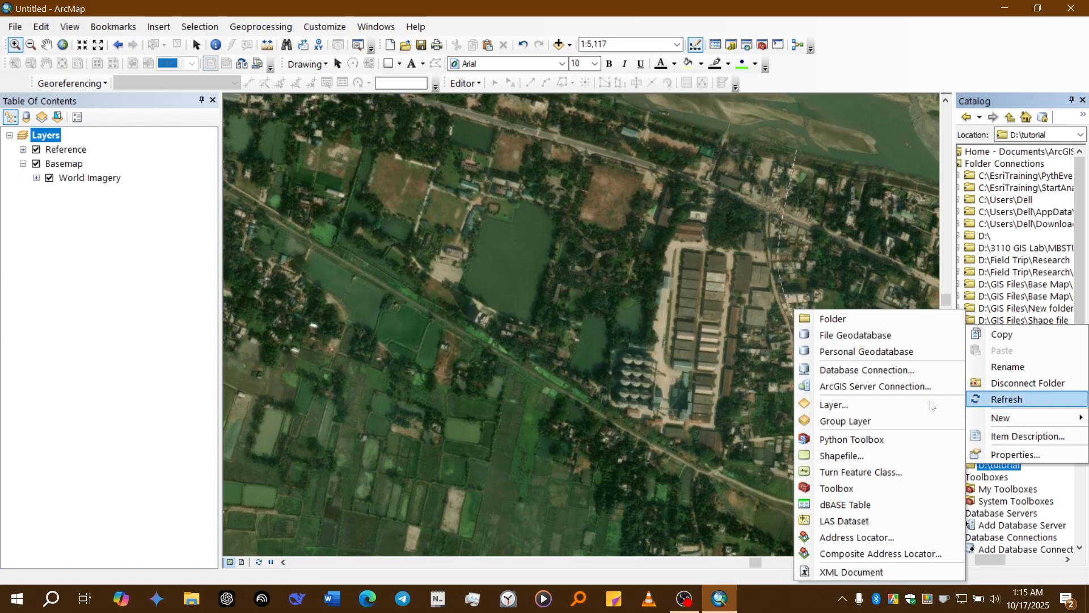
{"action": "left_click", "coordinate": [851, 454]}
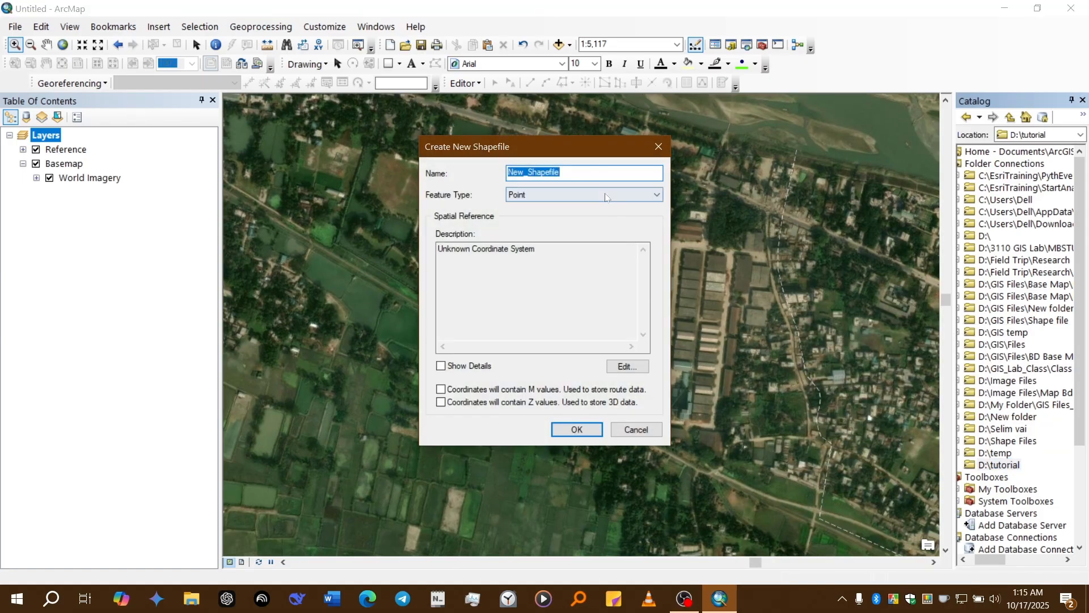
{"action": "type", "text": "Ponds"}
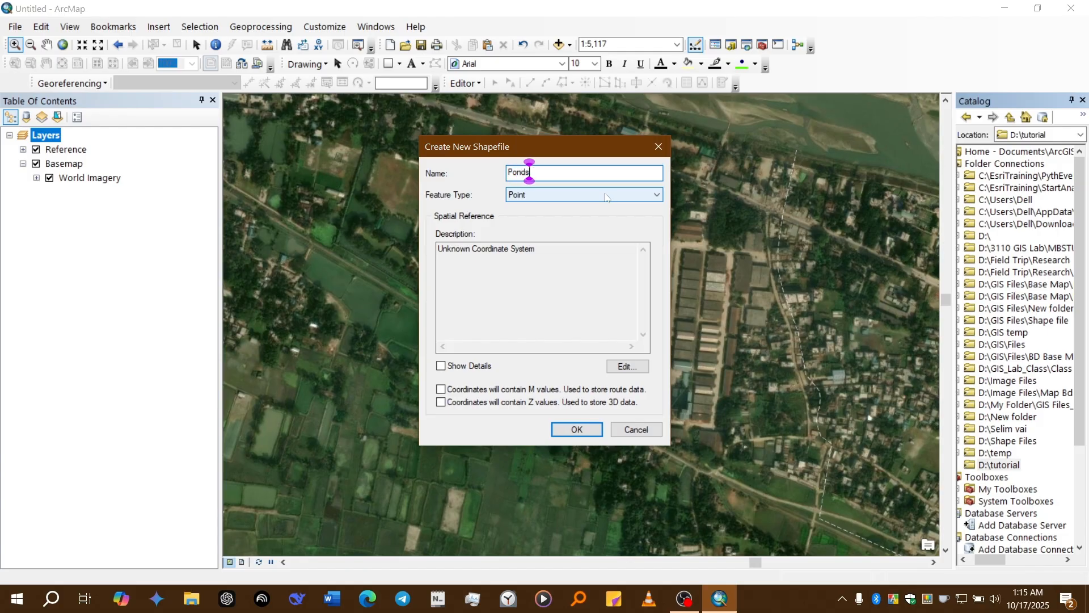
{"action": "left_click", "coordinate": [593, 192]}
{"action": "left_click", "coordinate": [566, 222]}
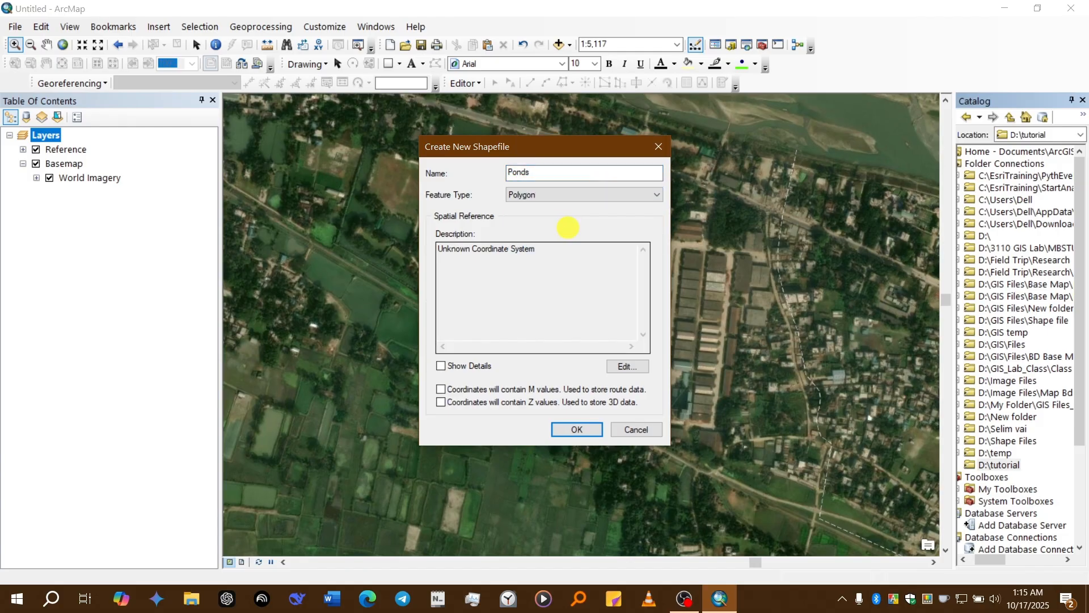
Assign the WGS 1984 geographic coordinate system from the World group and create the Ponds shapefile
{"action": "left_click", "coordinate": [624, 366]}
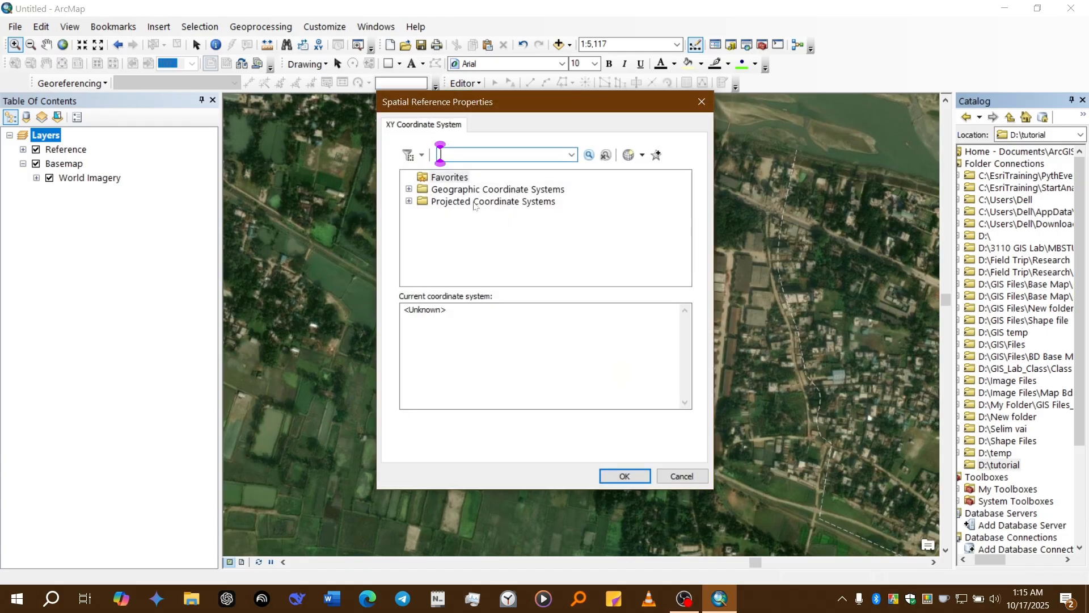
{"action": "left_click", "coordinate": [474, 192]}
{"action": "double_click", "coordinate": [474, 192]}
{"action": "double_click", "coordinate": [461, 263]}
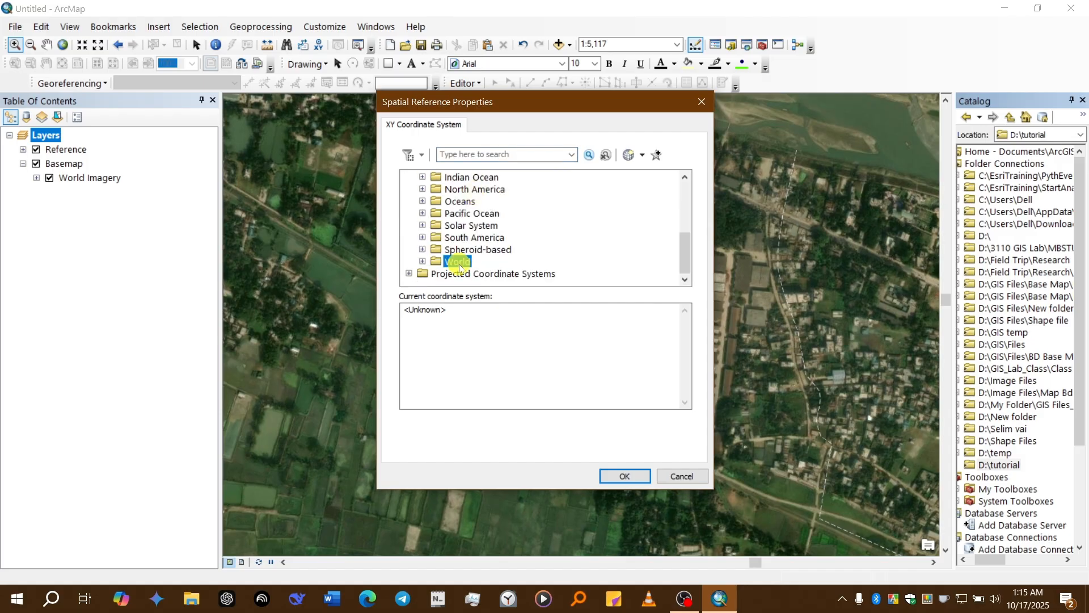
{"action": "scroll", "coordinate": [471, 263], "scroll_direction": "down", "scroll_amount": 5}
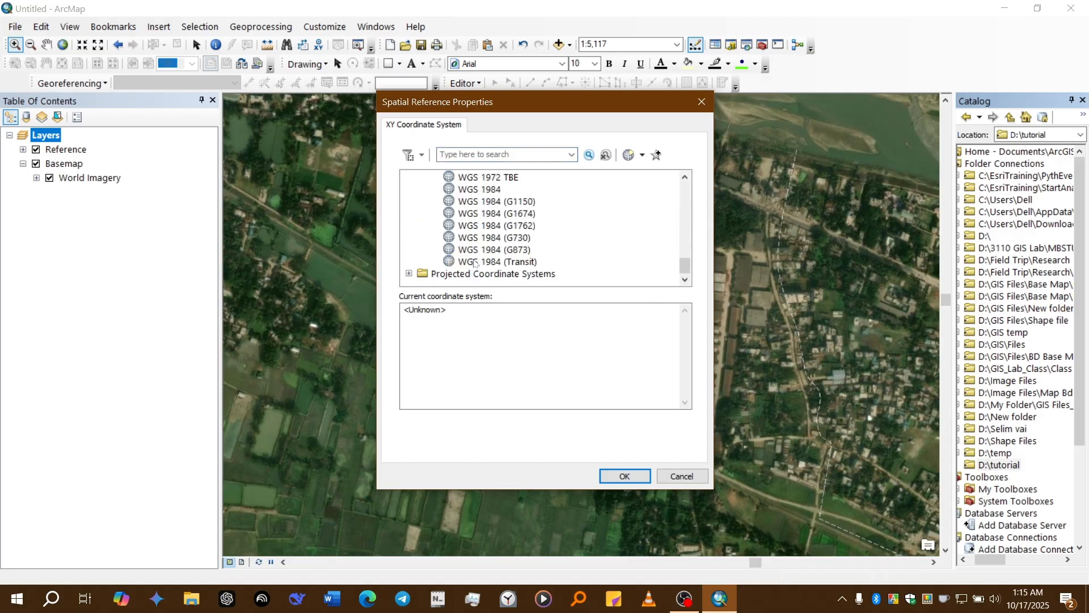
{"action": "left_click", "coordinate": [483, 191]}
{"action": "left_click", "coordinate": [625, 476]}
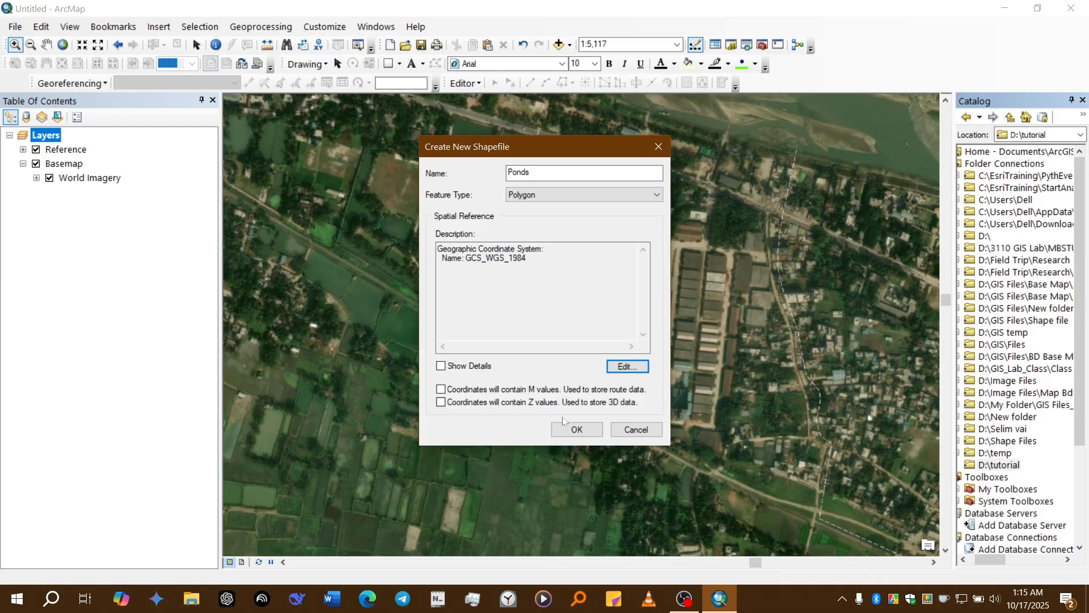
{"action": "left_click", "coordinate": [565, 427]}
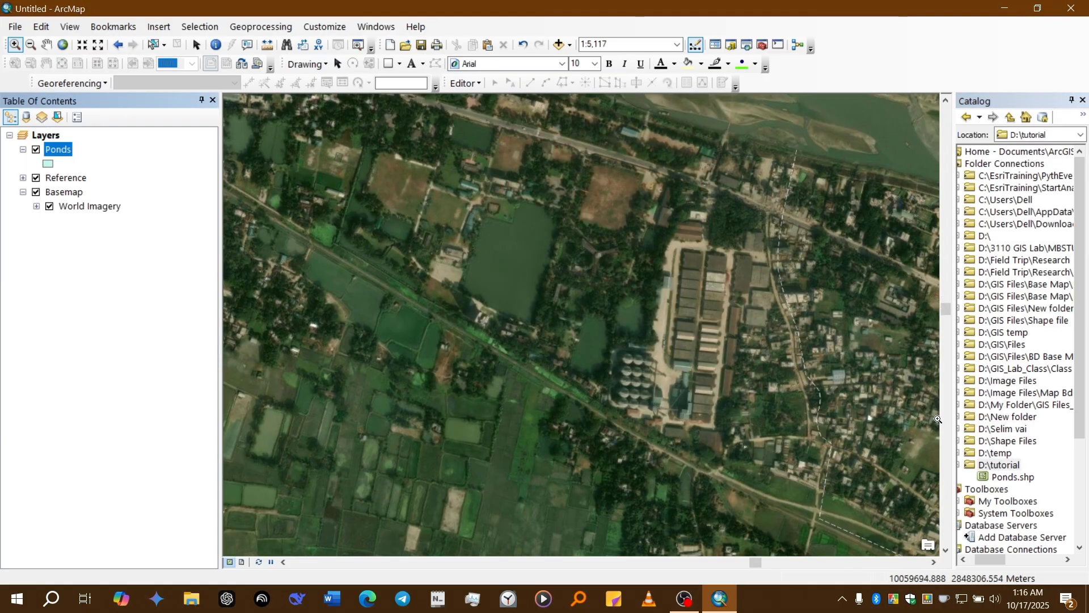
{"action": "left_click", "coordinate": [998, 464]}
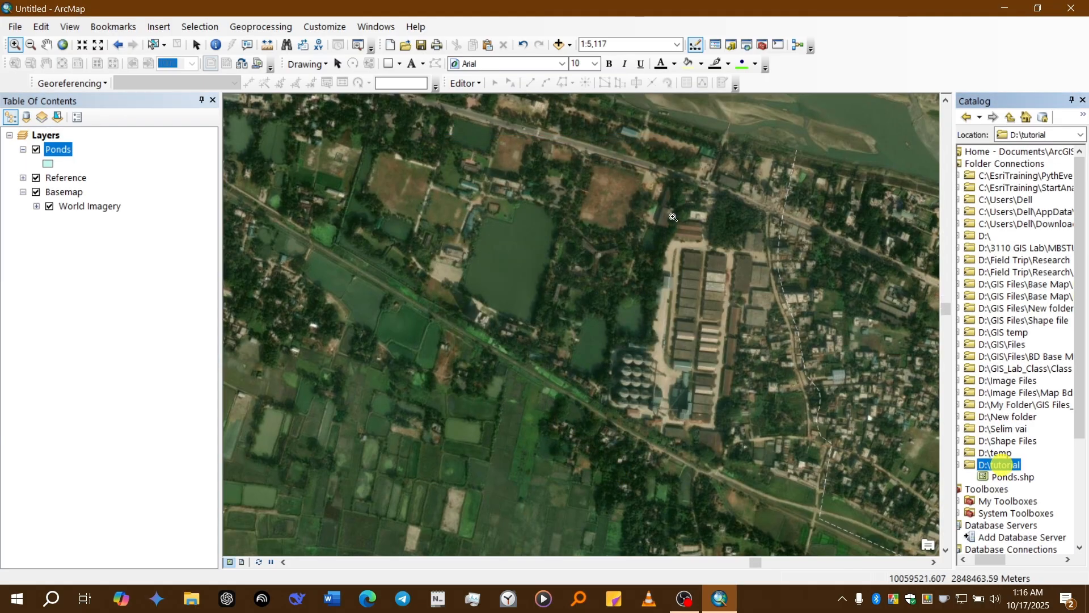
Start an edit session on the Ponds layer, continuing past the spatial reference warning
{"action": "left_click", "coordinate": [480, 84]}
{"action": "left_click", "coordinate": [482, 100]}
{"action": "left_click", "coordinate": [464, 195]}
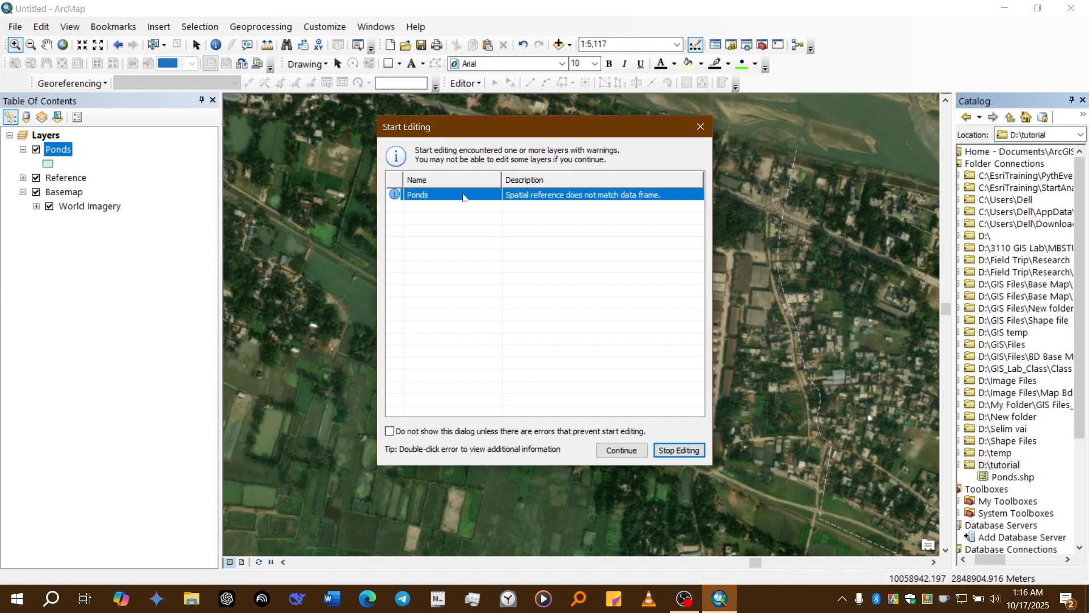
{"action": "left_click", "coordinate": [607, 452]}
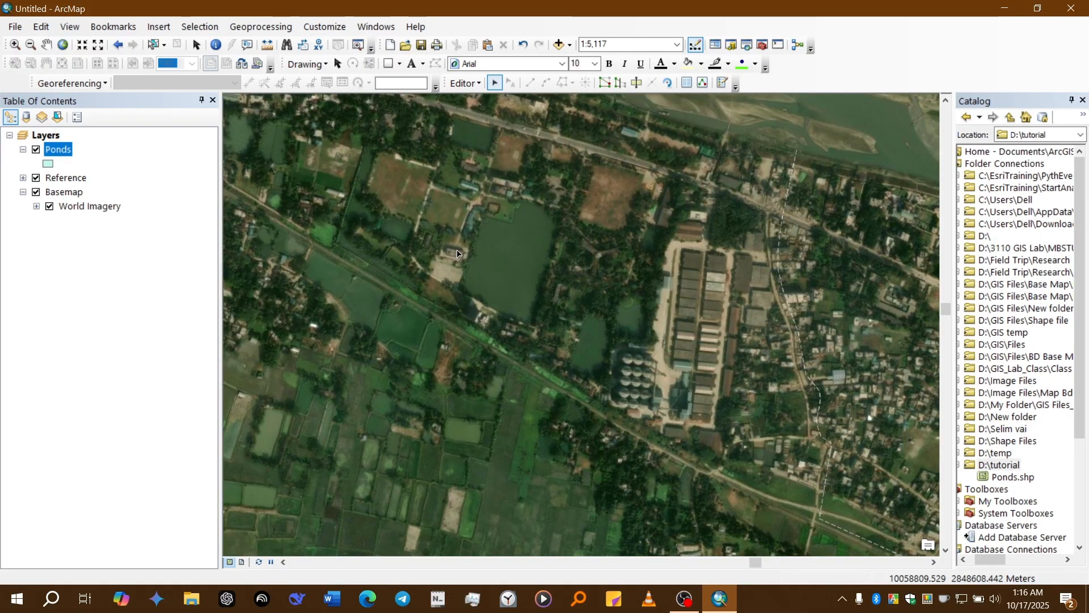
Open the Create Features window and choose the Ponds template with the Polygon construction tool
{"action": "left_click", "coordinate": [464, 83]}
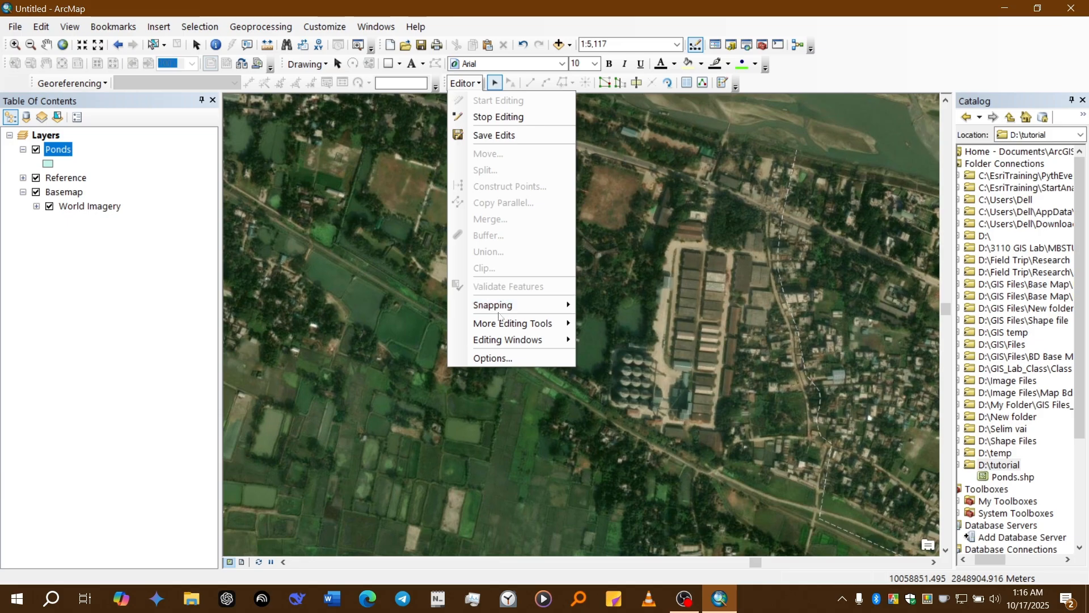
{"action": "mouse_move", "coordinate": [508, 340]}
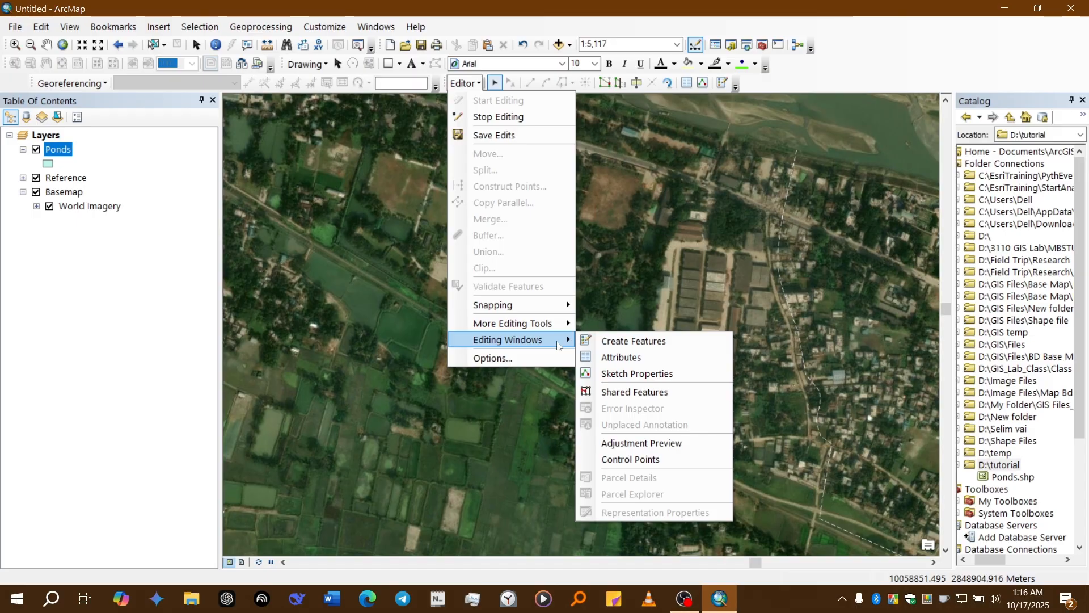
{"action": "left_click", "coordinate": [600, 341]}
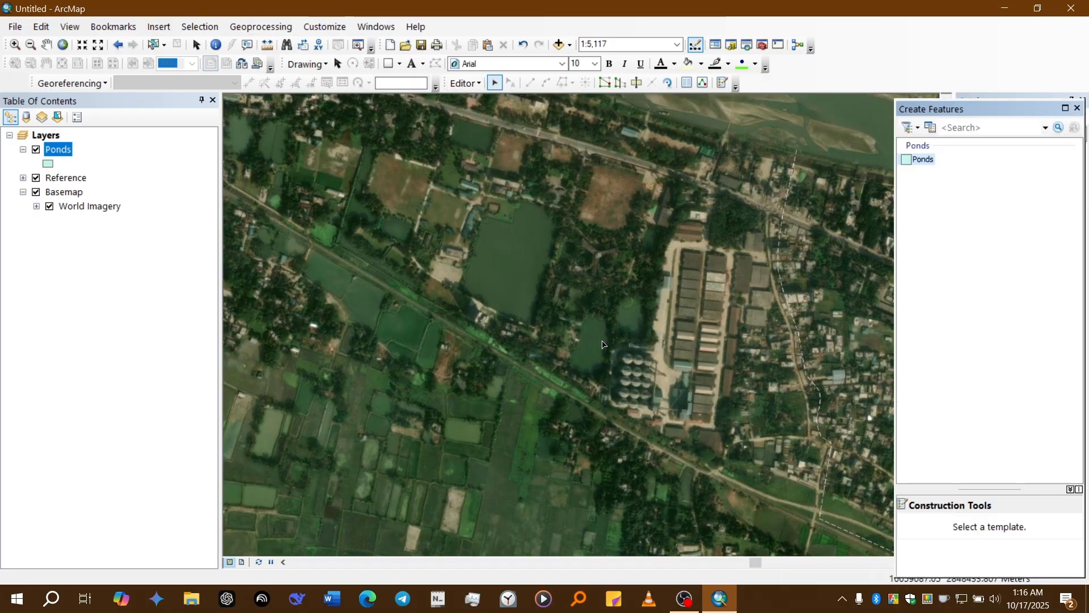
{"action": "left_click", "coordinate": [922, 161]}
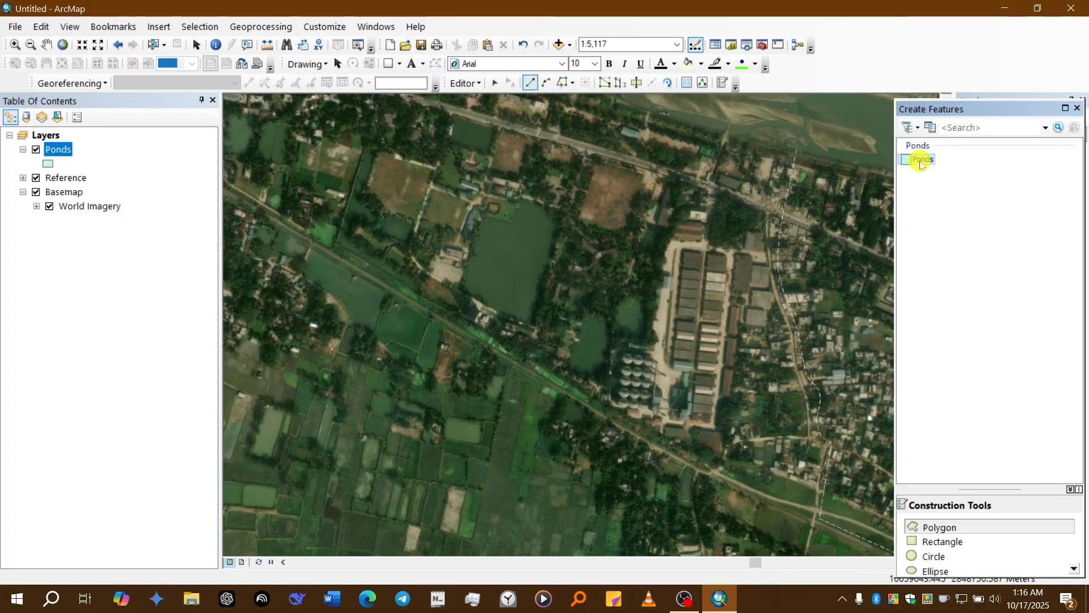
{"action": "left_click", "coordinate": [964, 525]}
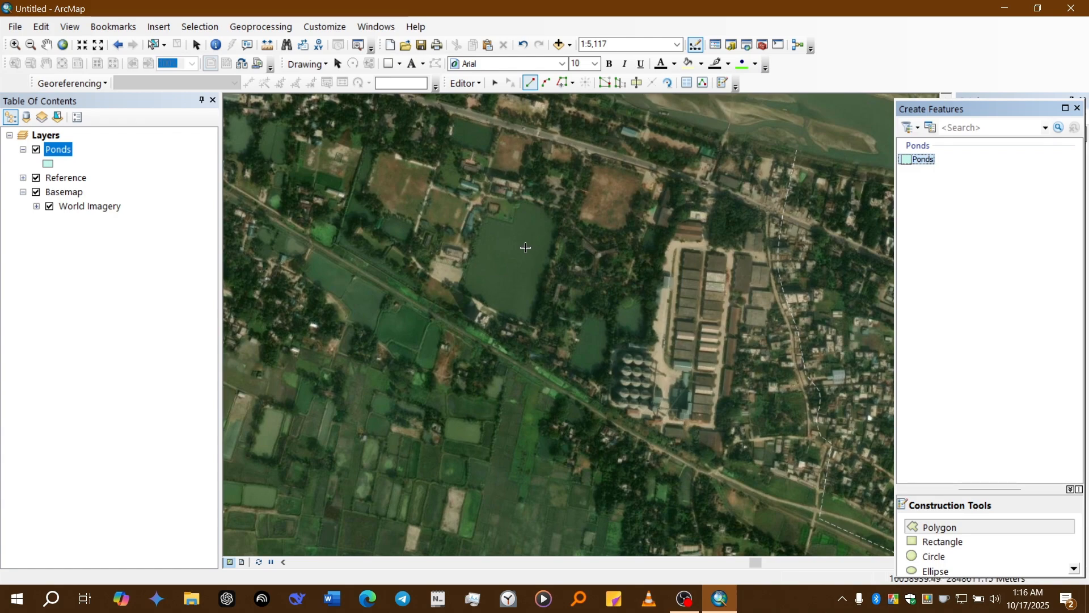
Try to trace the large pond's boundary with polygon vertices from its northern edge down the western bank
{"action": "scroll", "coordinate": [511, 247], "scroll_direction": "down", "scroll_amount": 1}
{"action": "scroll", "coordinate": [511, 246], "scroll_direction": "down", "scroll_amount": 3}
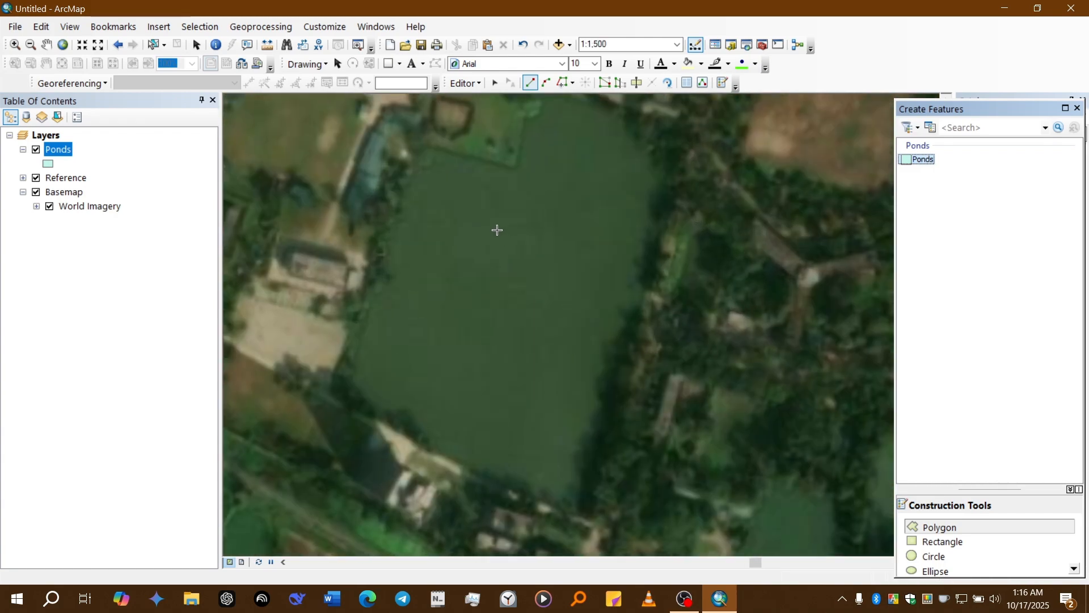
{"action": "left_click", "coordinate": [462, 156]}
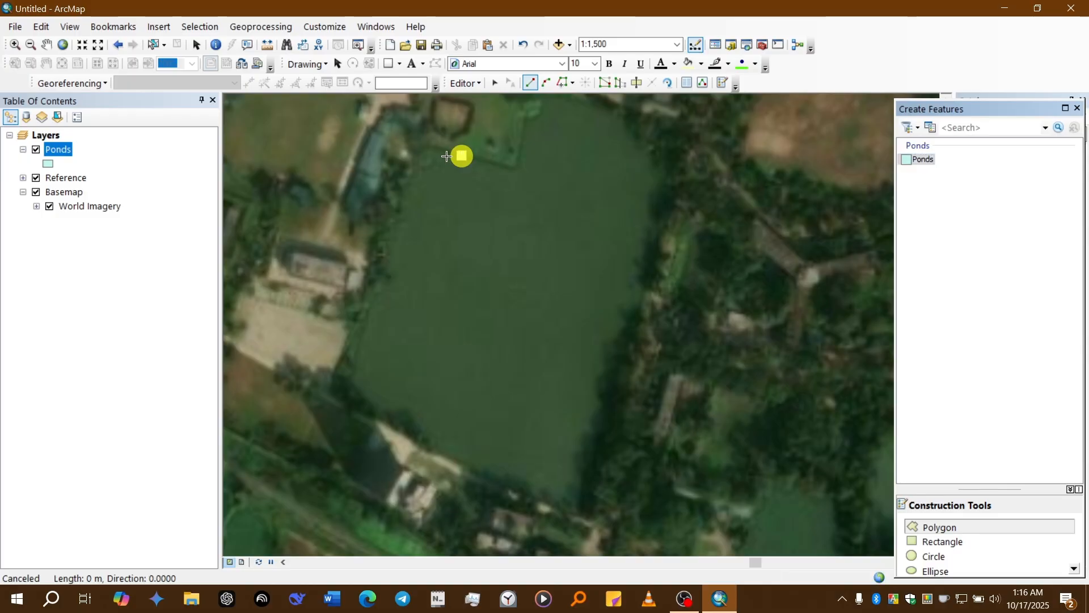
{"action": "left_click", "coordinate": [440, 152]}
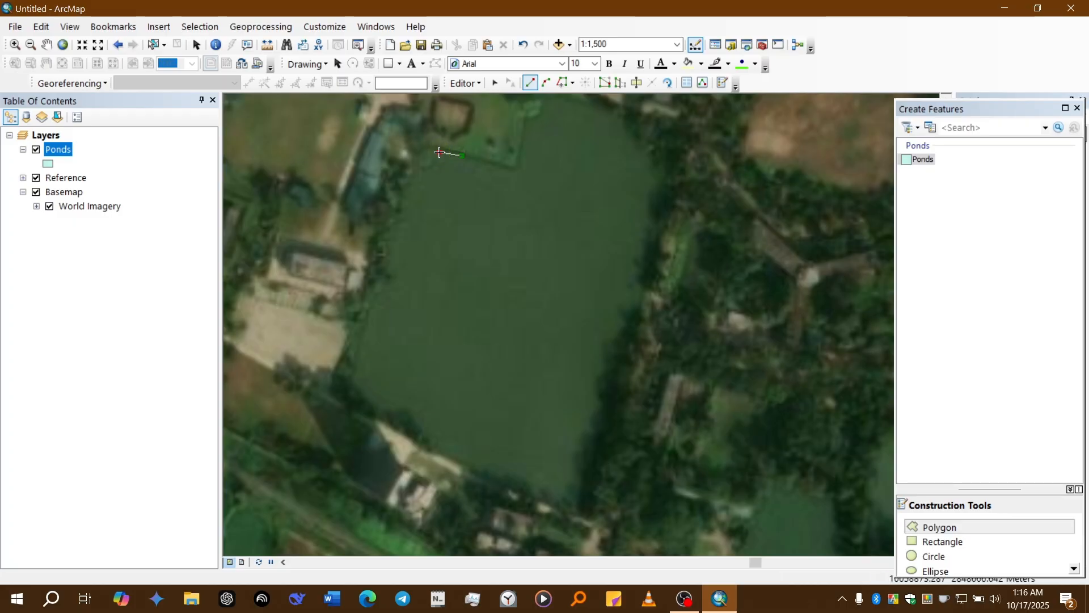
{"action": "left_click", "coordinate": [432, 152]}
{"action": "left_click", "coordinate": [420, 169]}
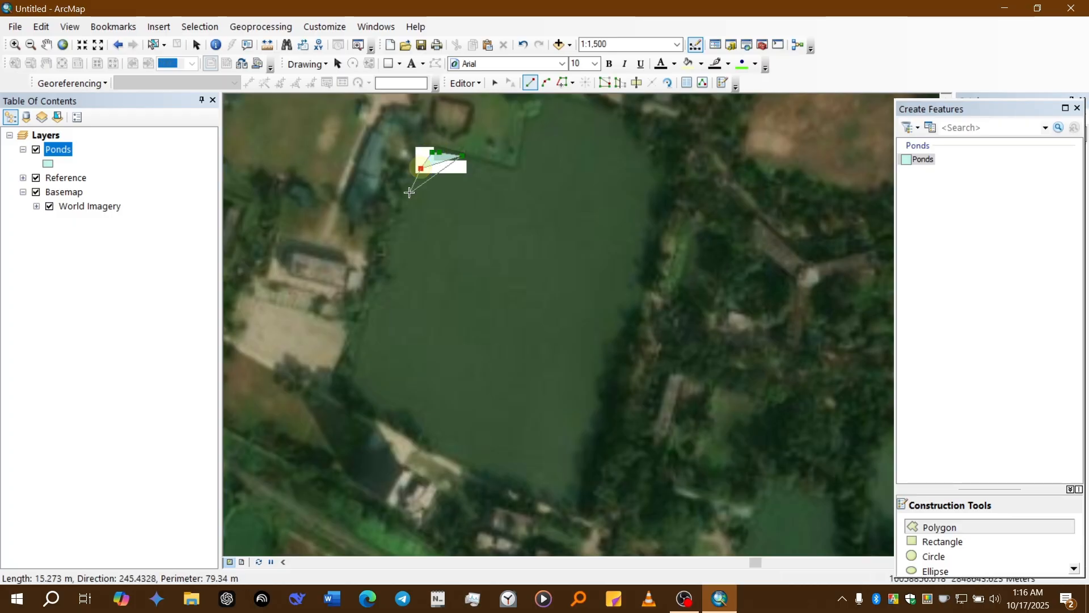
{"action": "left_click", "coordinate": [410, 193]}
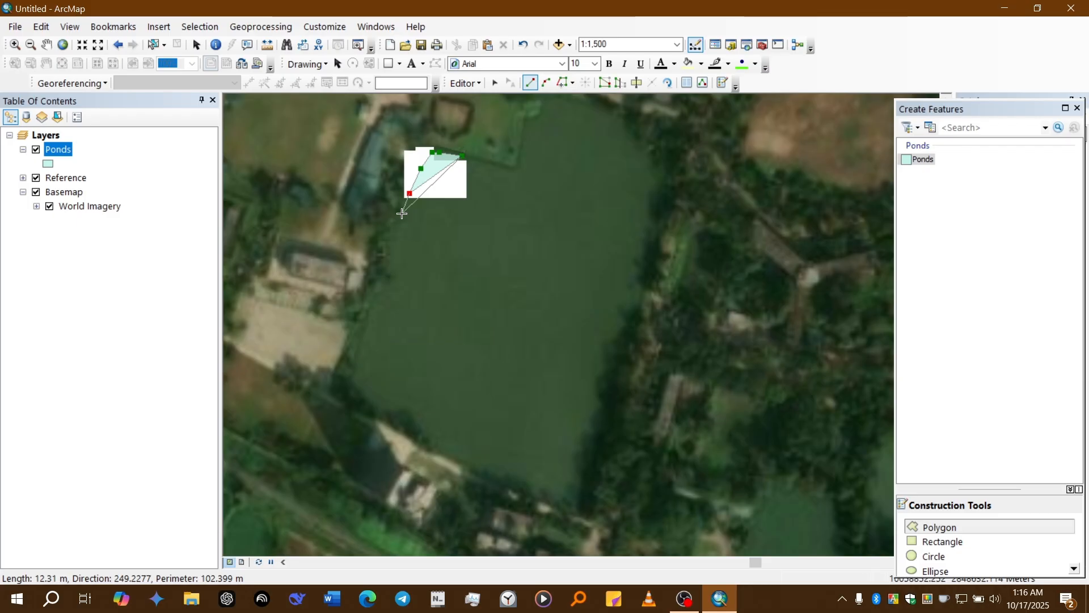
{"action": "left_click", "coordinate": [402, 214]}
{"action": "left_click", "coordinate": [394, 235]}
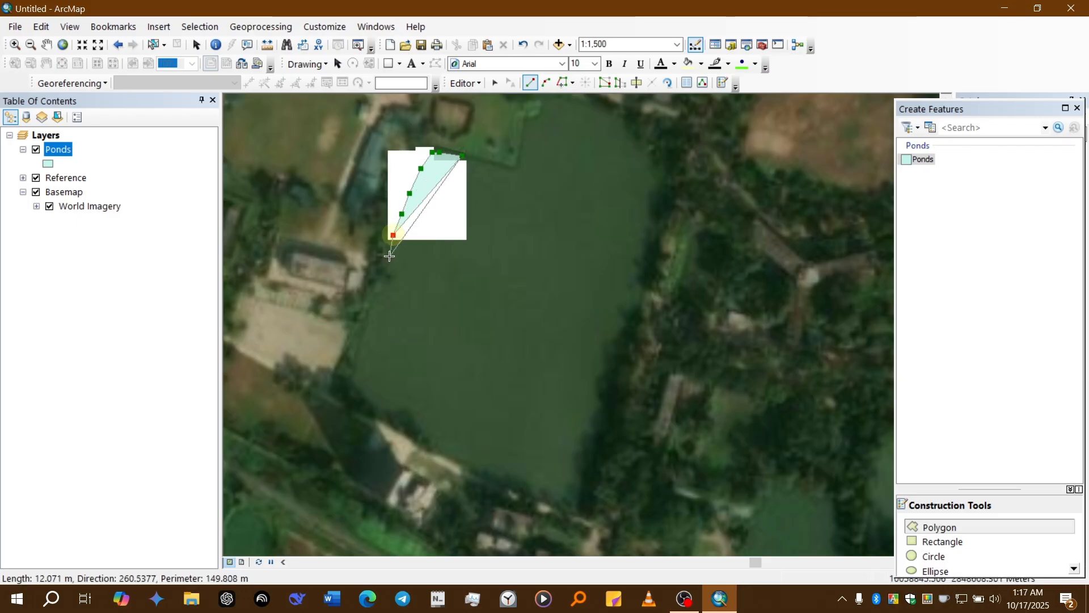
{"action": "left_click", "coordinate": [390, 256]}
{"action": "left_click", "coordinate": [381, 280]}
{"action": "left_click", "coordinate": [374, 312]}
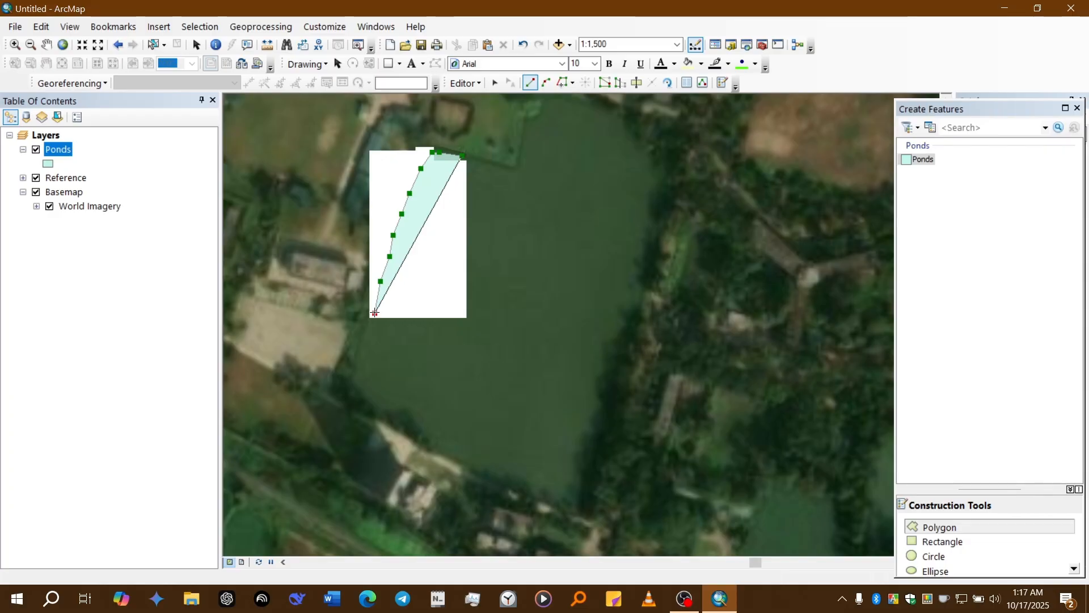
Undo the vertices placed along the large pond's western bank
{"action": "key", "text": "ctrl+z"}
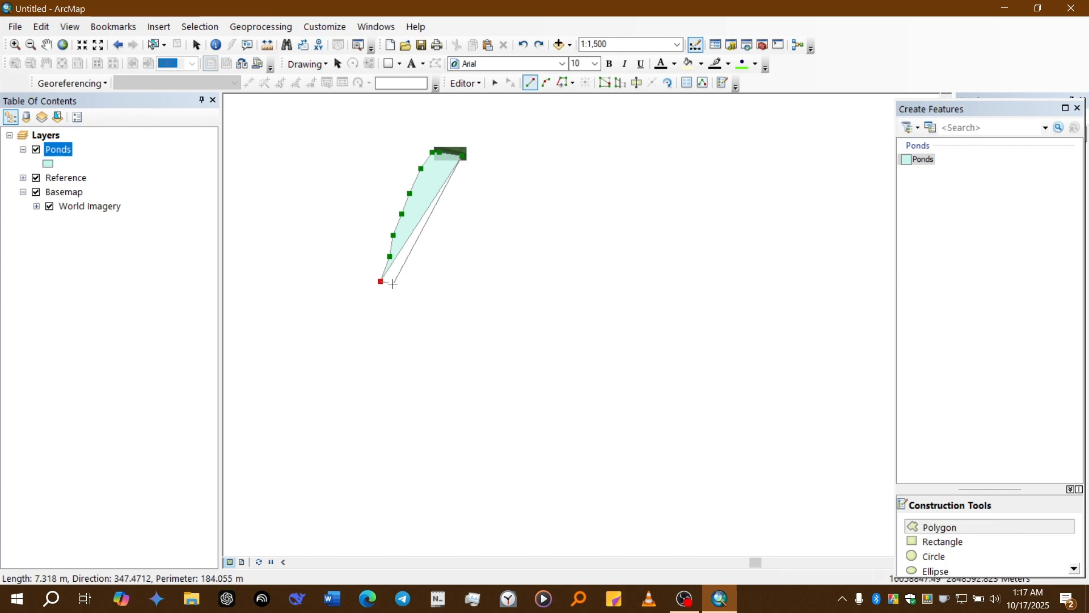
{"action": "key", "text": "ctrl+z"}
{"action": "key", "text": "ctrl+z"}
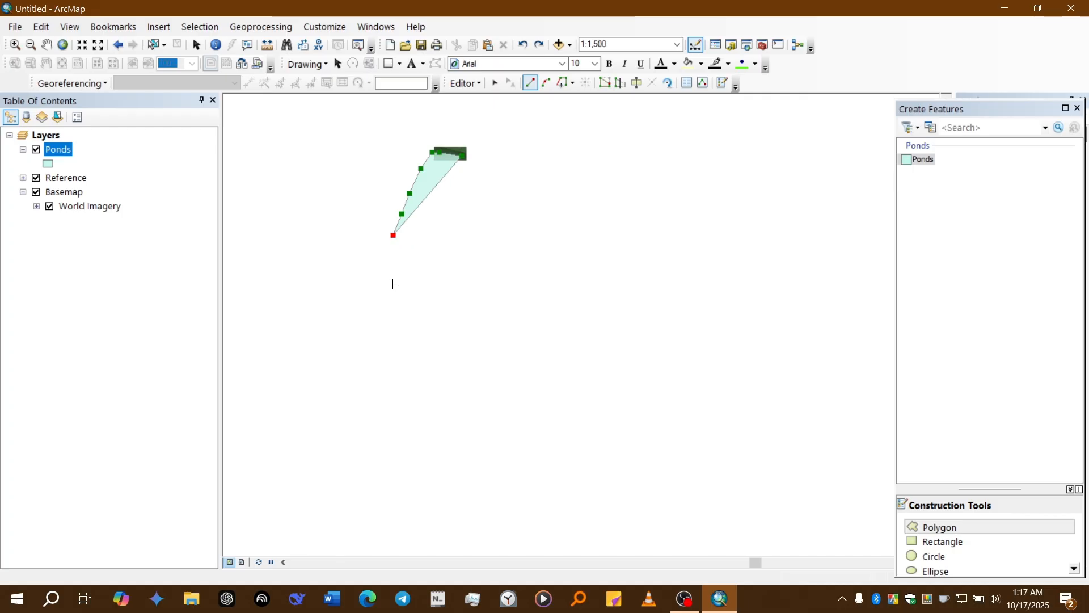
{"action": "key", "text": "ctrl+z"}
{"action": "key", "text": "ctrl+z"}
{"action": "key", "text": "ctrl+z"}
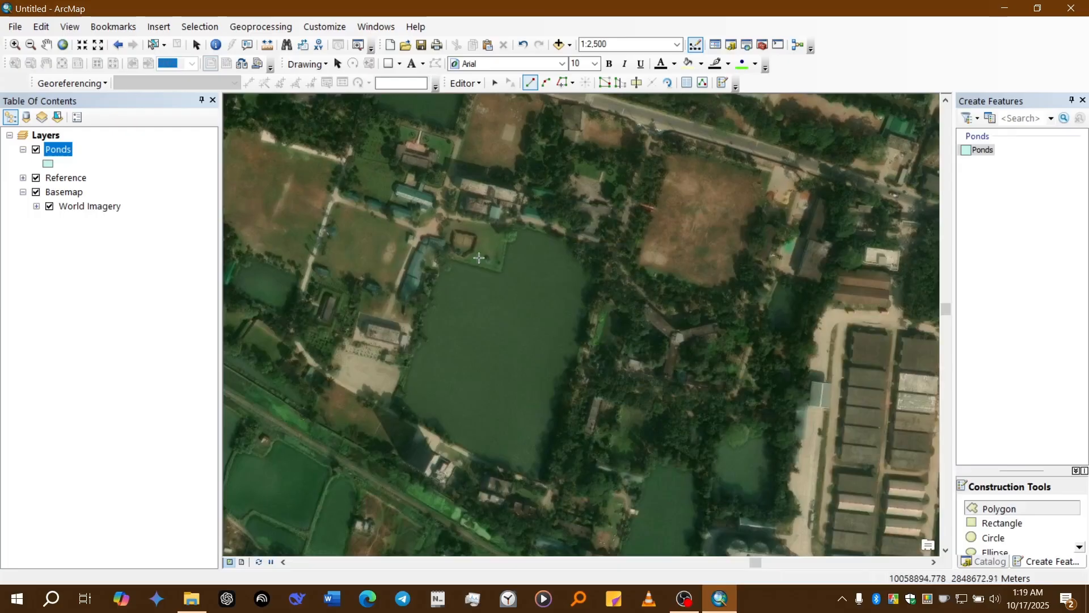
Start a new polygon at the large pond's northern notch corner and trace vertices along the notch and down the western bank
{"action": "scroll", "coordinate": [575, 311], "scroll_direction": "up", "scroll_amount": 3}
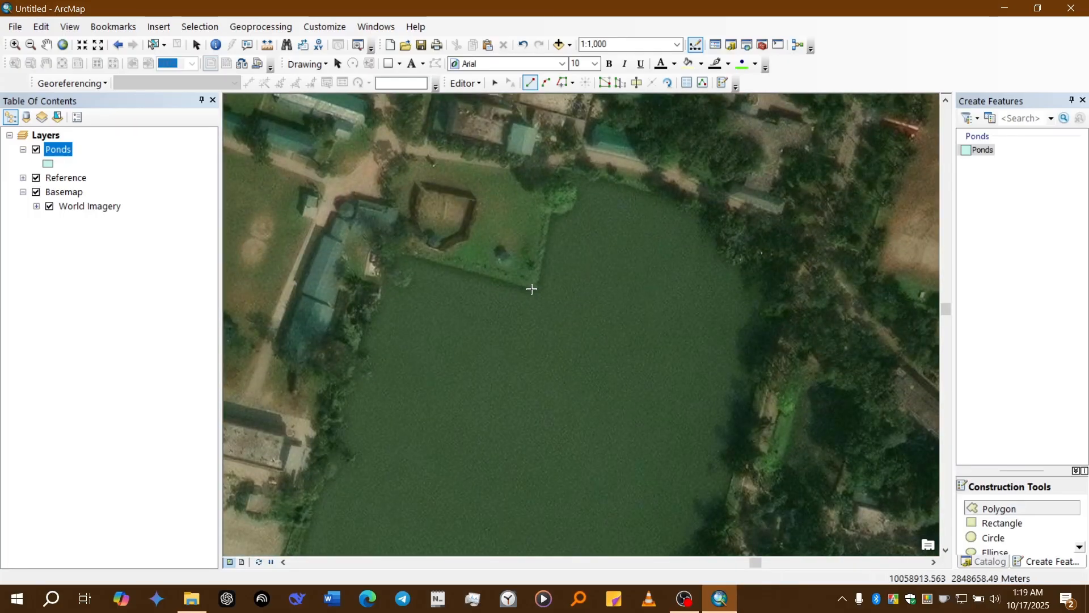
{"action": "left_click", "coordinate": [532, 289]}
{"action": "left_click", "coordinate": [471, 273]}
{"action": "left_click", "coordinate": [408, 262]}
{"action": "left_click", "coordinate": [385, 289]}
{"action": "left_click", "coordinate": [363, 340]}
{"action": "left_click", "coordinate": [348, 383]}
{"action": "left_click", "coordinate": [329, 475]}
Continue the large pond's polygon along the rest of its western bank, the southern bank and up the eastern bank
{"action": "scroll", "coordinate": [433, 517], "scroll_direction": "down", "scroll_amount": 2}
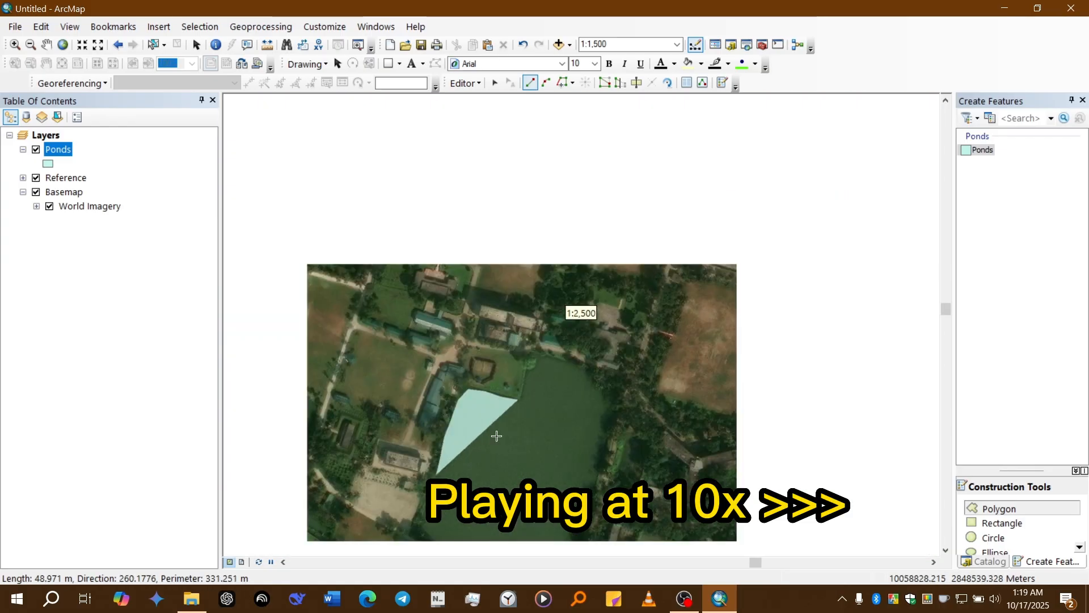
{"action": "scroll", "coordinate": [496, 436], "scroll_direction": "down", "scroll_amount": 1}
{"action": "scroll", "coordinate": [474, 447], "scroll_direction": "up", "scroll_amount": 2}
{"action": "left_click", "coordinate": [469, 410]}
{"action": "left_click", "coordinate": [513, 439]}
{"action": "left_click", "coordinate": [724, 543]}
{"action": "left_click", "coordinate": [740, 475]}
{"action": "left_click", "coordinate": [770, 355]}
{"action": "left_click", "coordinate": [805, 206]}
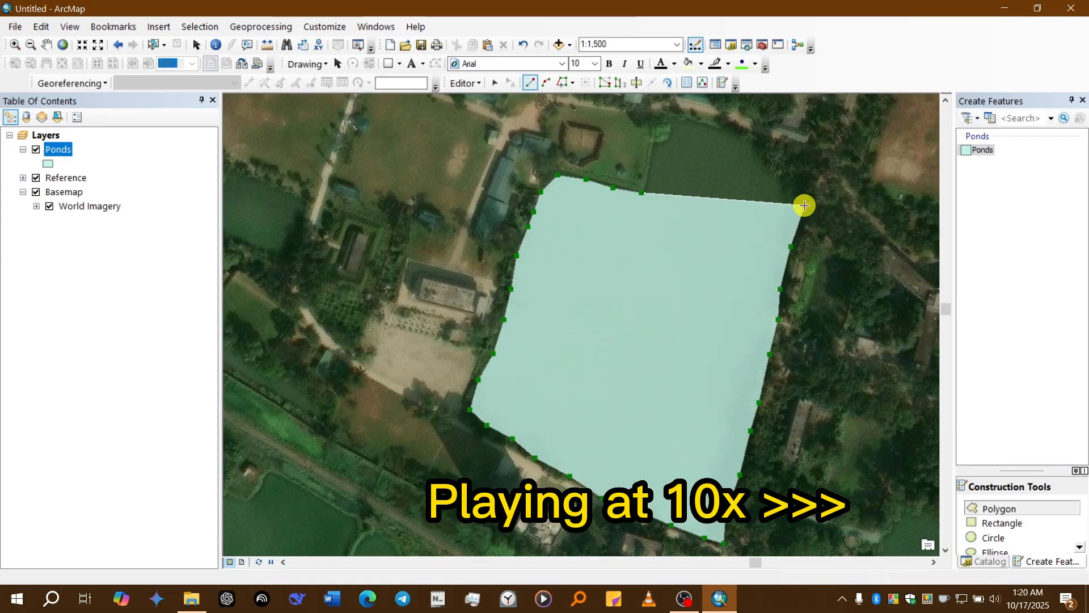
Trace the large pond's northern end back to the notch corner and finish the polygon, about 692 m in perimeter
{"action": "left_click", "coordinate": [801, 174]}
{"action": "left_click", "coordinate": [759, 144]}
{"action": "left_click", "coordinate": [723, 133]}
{"action": "left_click", "coordinate": [693, 124]}
{"action": "left_click", "coordinate": [669, 122]}
{"action": "left_click", "coordinate": [658, 135]}
{"action": "left_click", "coordinate": [648, 169]}
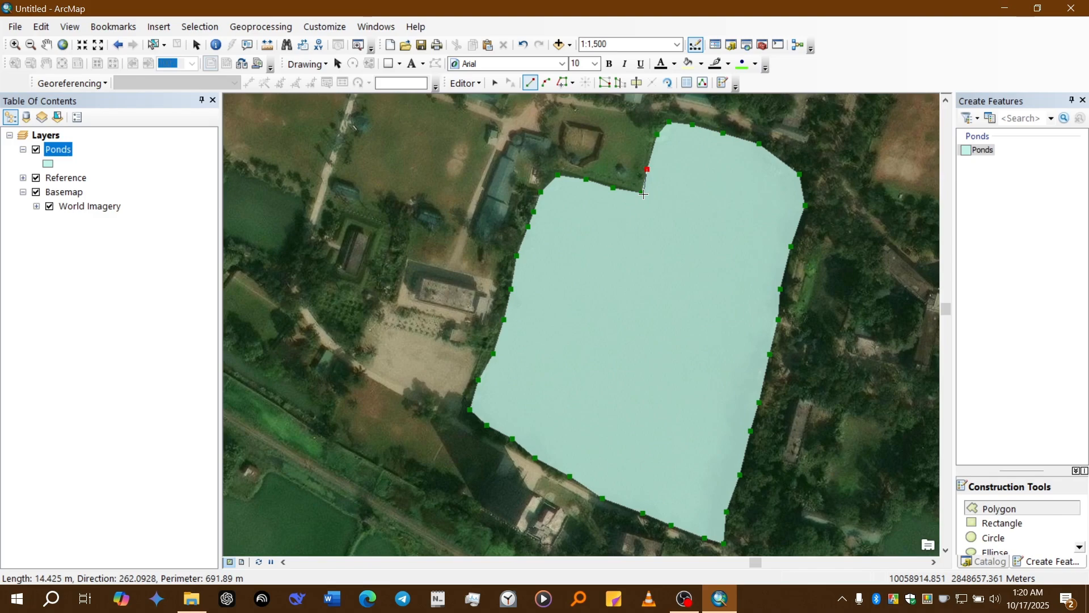
{"action": "double_click", "coordinate": [644, 194]}
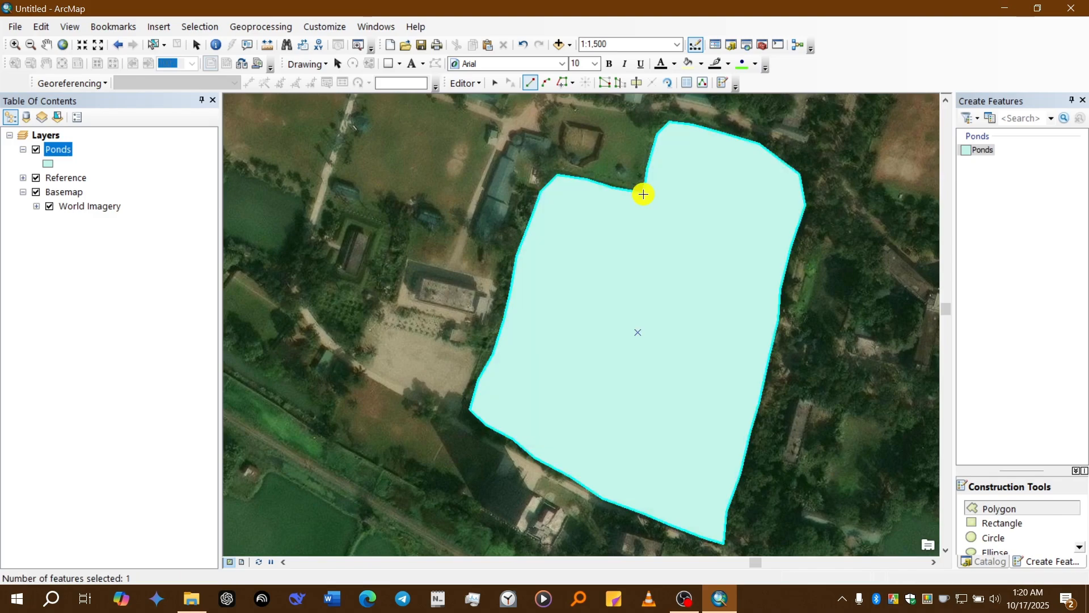
Start a polygon on the eastern bank of the elongated pond southeast of the large one and trace its northern end
{"action": "scroll", "coordinate": [668, 235], "scroll_direction": "down", "scroll_amount": 3}
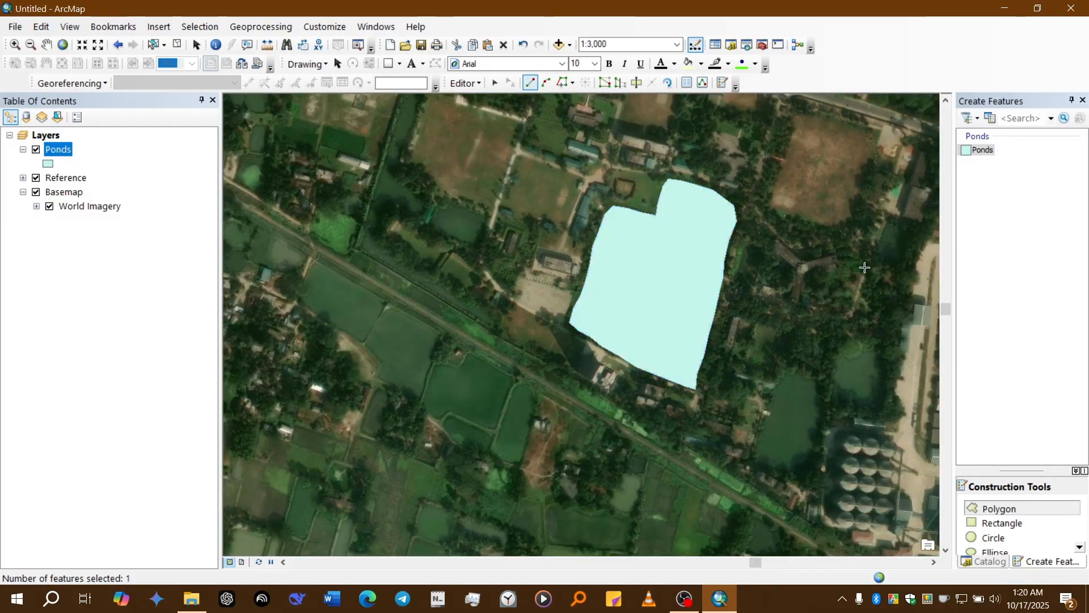
{"action": "scroll", "coordinate": [817, 468], "scroll_direction": "up", "scroll_amount": 4}
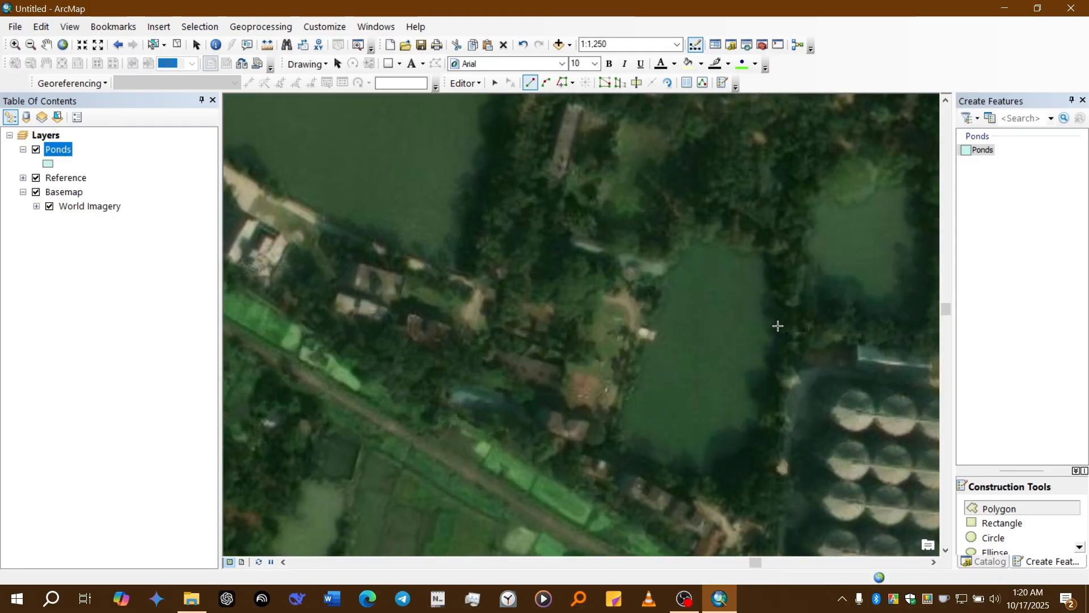
{"action": "left_click", "coordinate": [778, 326]}
{"action": "left_click", "coordinate": [771, 284]}
{"action": "left_click", "coordinate": [763, 255]}
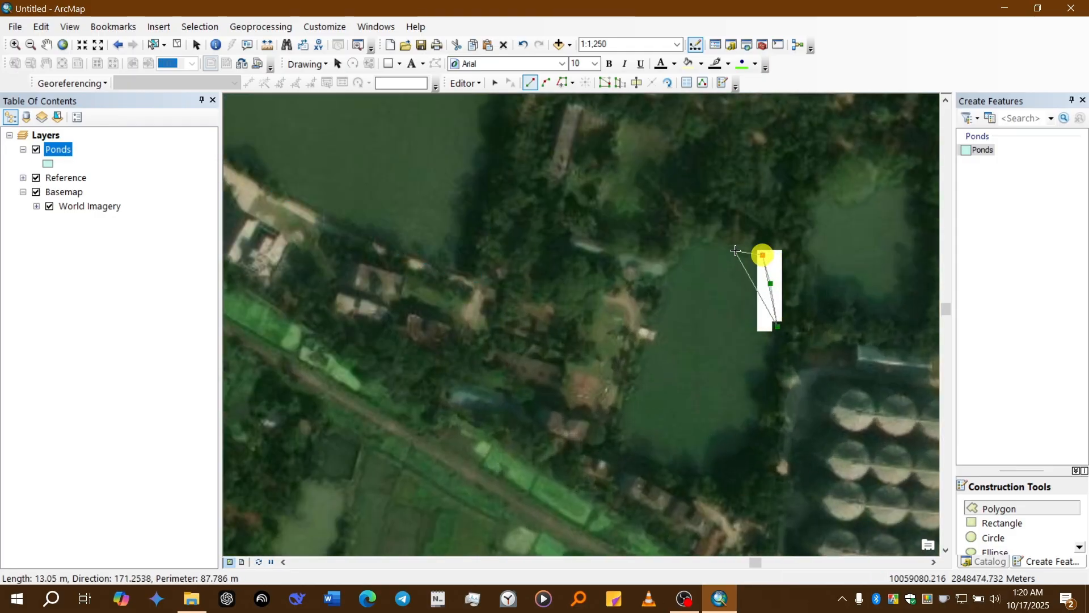
{"action": "left_click", "coordinate": [736, 250]}
{"action": "left_click", "coordinate": [700, 247]}
{"action": "left_click", "coordinate": [678, 265]}
{"action": "left_click", "coordinate": [668, 293]}
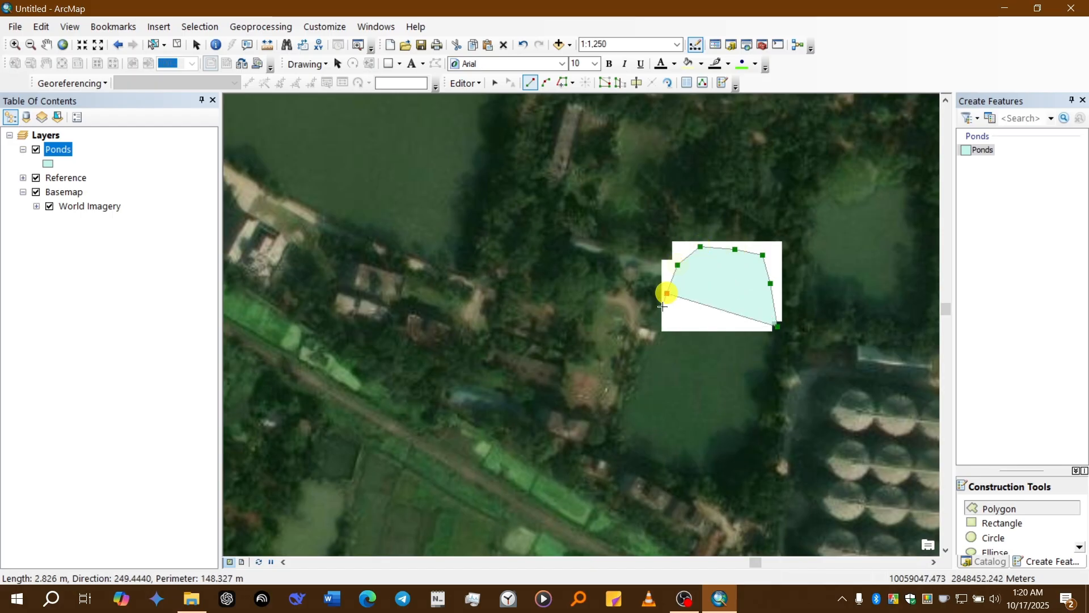
Continue the elongated pond's polygon down its western bank and around its southern end
{"action": "left_click", "coordinate": [655, 331]}
{"action": "left_click", "coordinate": [648, 350]}
{"action": "left_click", "coordinate": [637, 384]}
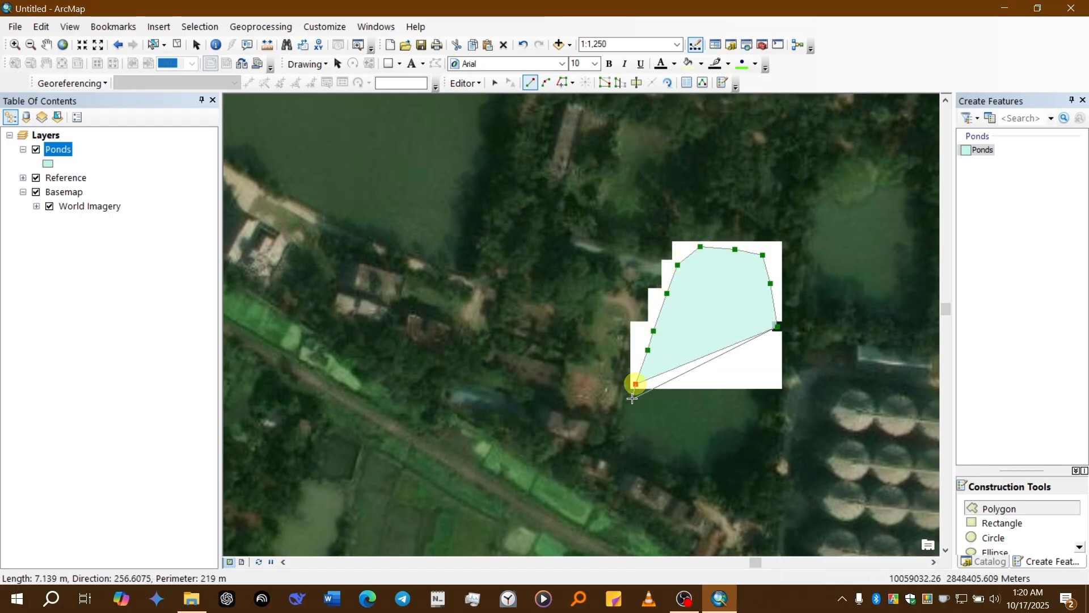
{"action": "left_click", "coordinate": [631, 404]}
{"action": "left_click", "coordinate": [625, 428]}
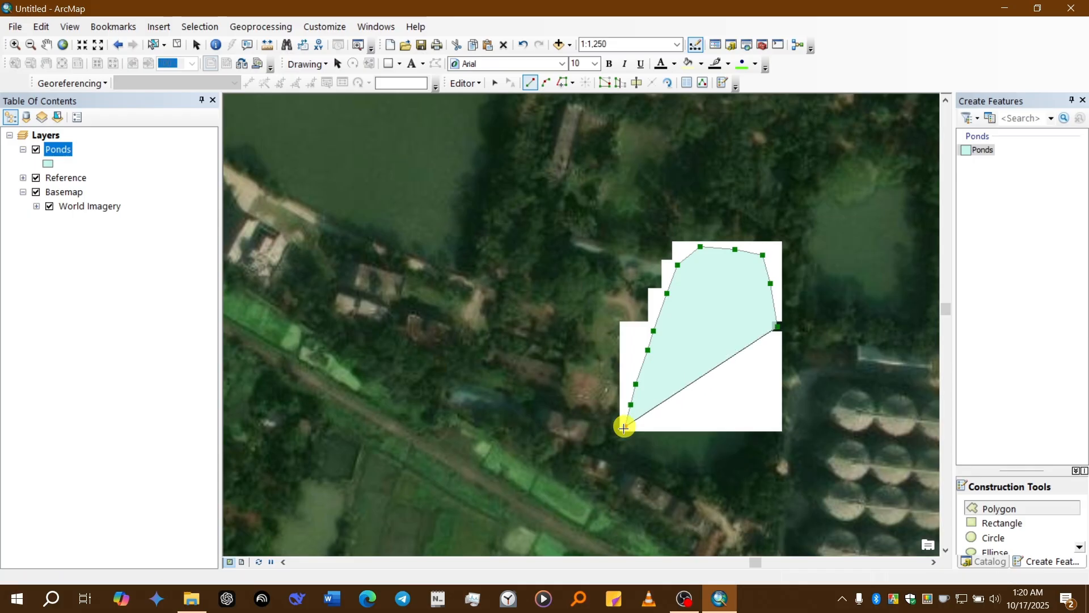
{"action": "left_click", "coordinate": [626, 441]}
{"action": "left_click", "coordinate": [640, 454]}
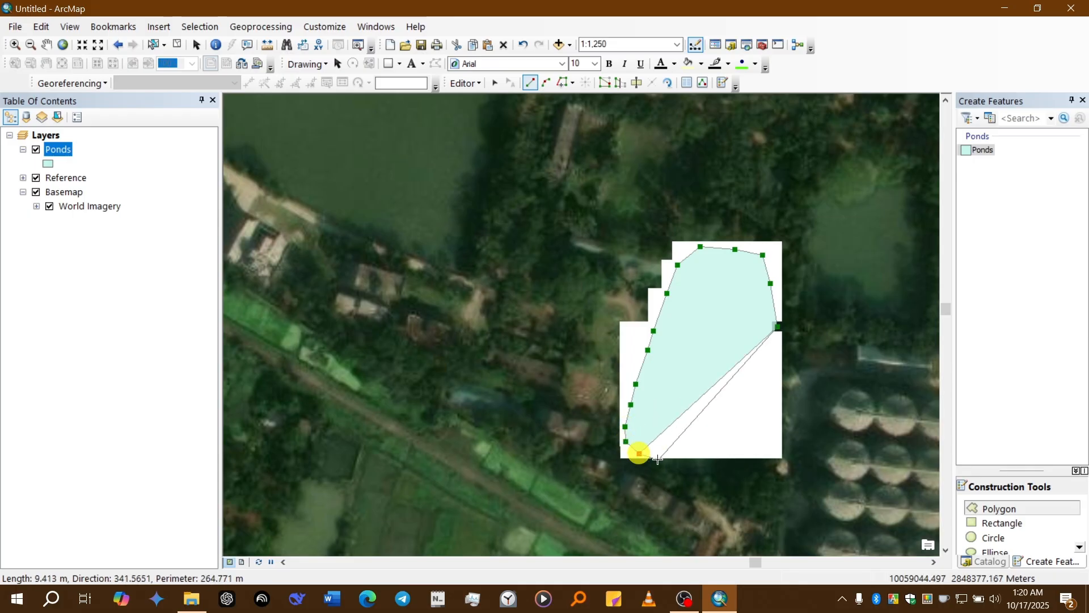
{"action": "left_click", "coordinate": [672, 471]}
{"action": "left_click", "coordinate": [713, 493]}
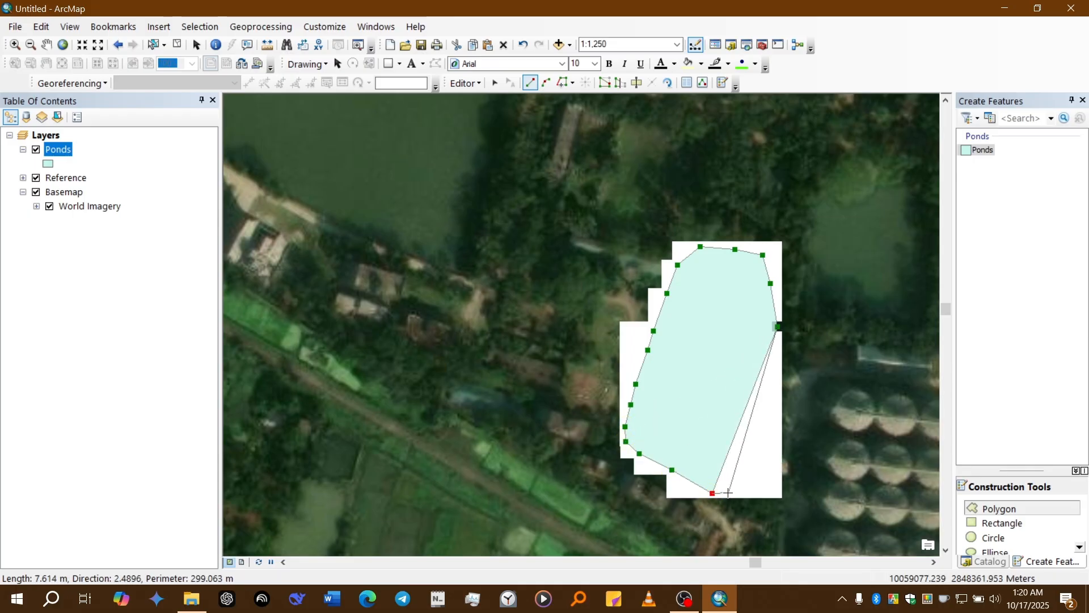
{"action": "left_click", "coordinate": [729, 492]}
Trace the elongated pond's eastern bank back to the starting vertex and finish the polygon, about 299 m in perimeter
{"action": "scroll", "coordinate": [733, 482], "scroll_direction": "up", "scroll_amount": 3}
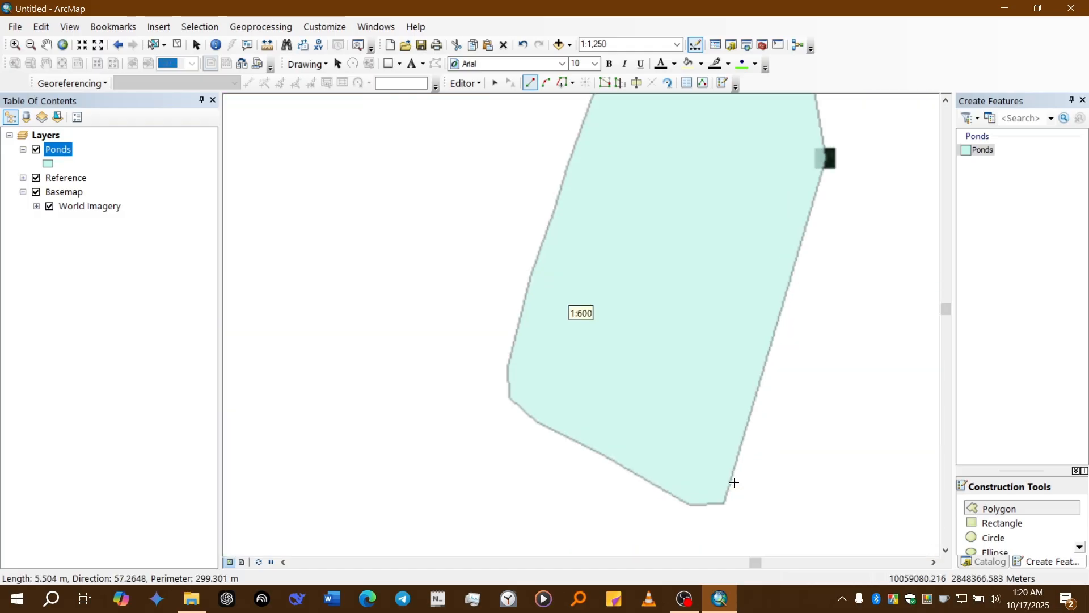
{"action": "scroll", "coordinate": [734, 483], "scroll_direction": "down", "scroll_amount": 4}
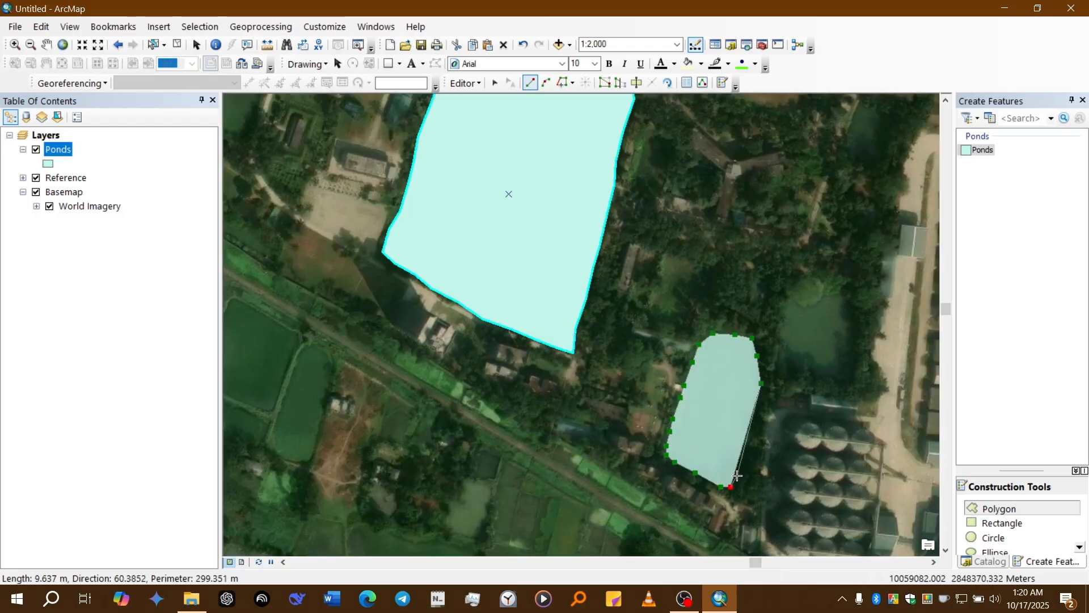
{"action": "left_click", "coordinate": [737, 475]}
{"action": "left_click", "coordinate": [744, 455]}
{"action": "left_click", "coordinate": [751, 427]}
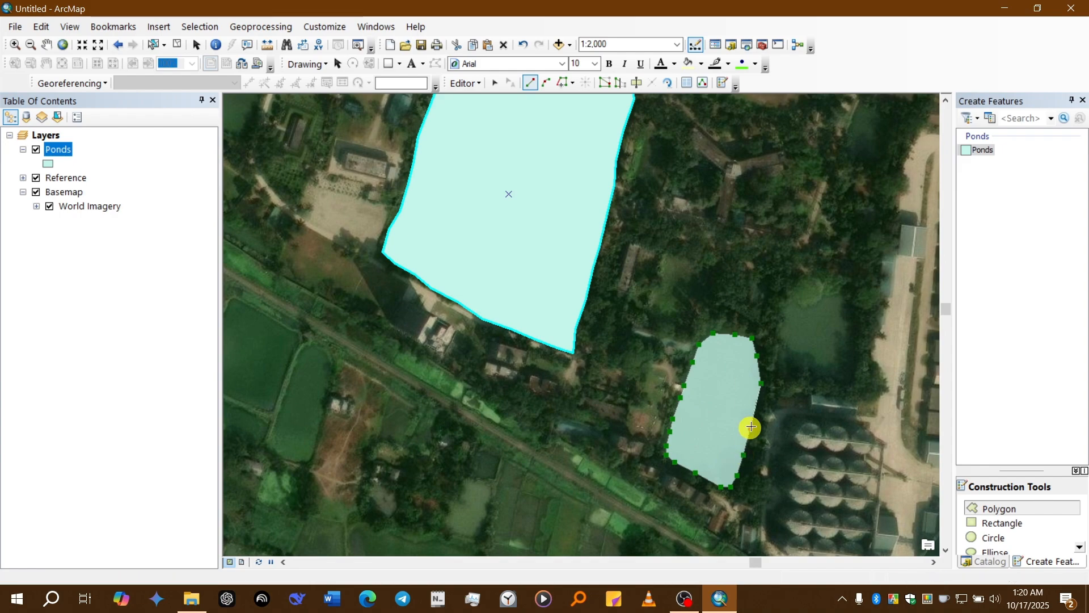
{"action": "left_click", "coordinate": [758, 408]}
{"action": "double_click", "coordinate": [762, 387]}
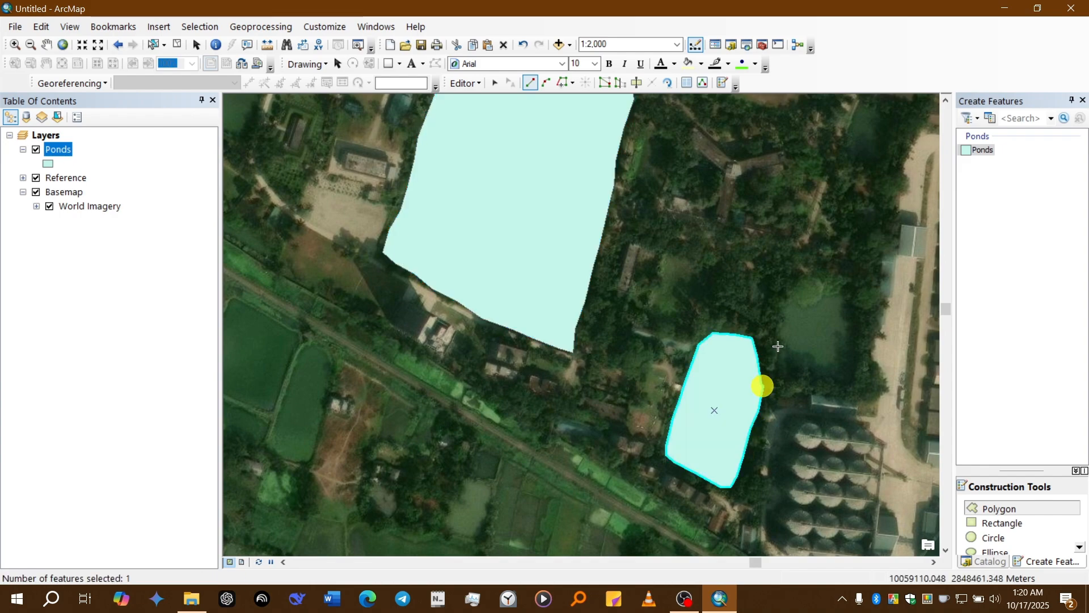
Digitize the small pond north of the round silos as a closed polygon about 197 m in perimeter
{"action": "left_click", "coordinate": [843, 290]}
{"action": "left_click", "coordinate": [812, 300]}
{"action": "left_click", "coordinate": [787, 312]}
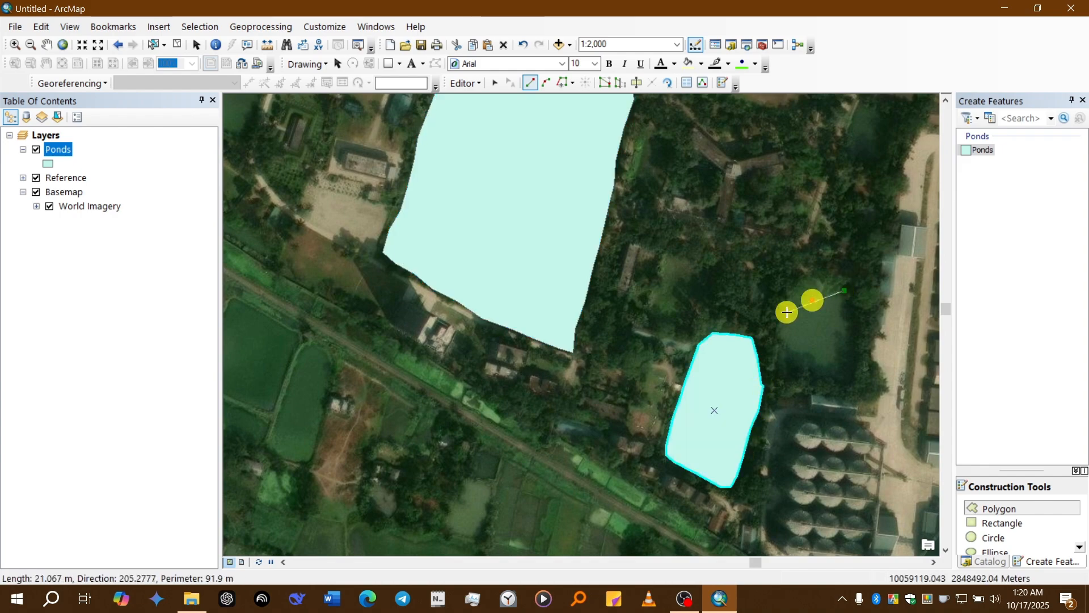
{"action": "left_click", "coordinate": [775, 345]}
{"action": "left_click", "coordinate": [793, 366]}
{"action": "left_click", "coordinate": [834, 377]}
{"action": "left_click", "coordinate": [846, 374]}
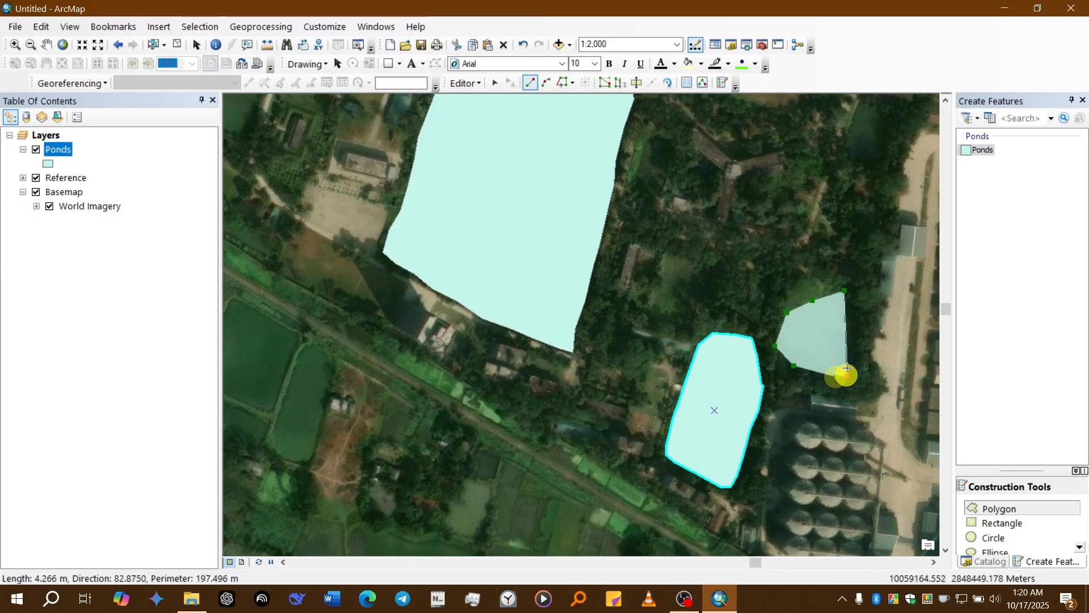
{"action": "double_click", "coordinate": [847, 292]}
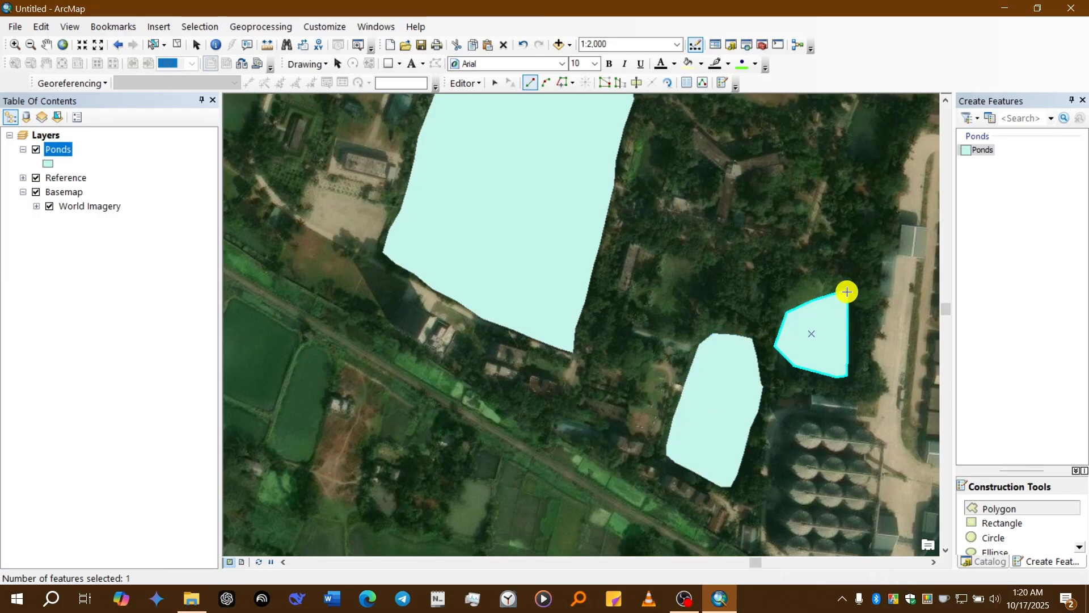
Stop editing the Ponds layer and save the edits
{"action": "scroll", "coordinate": [694, 267], "scroll_direction": "down", "scroll_amount": 3}
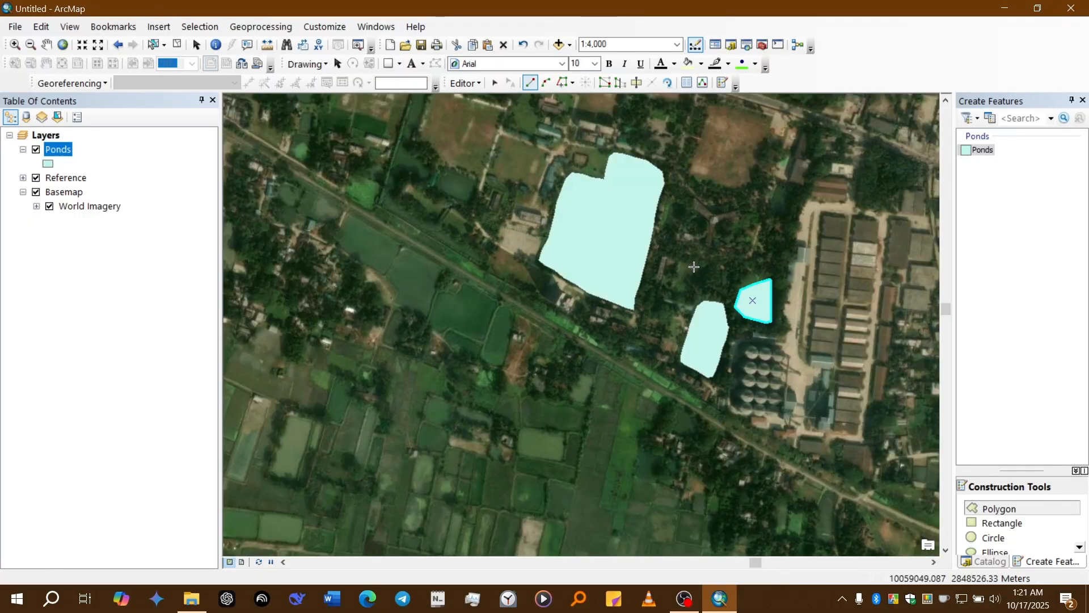
{"action": "scroll", "coordinate": [755, 204], "scroll_direction": "down", "scroll_amount": 2}
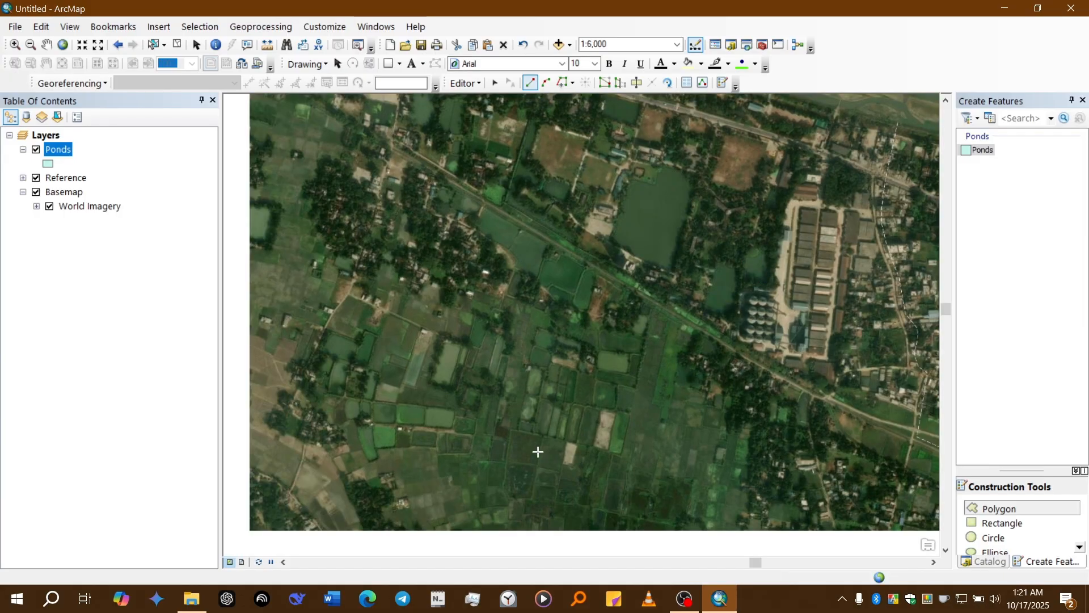
{"action": "scroll", "coordinate": [514, 460], "scroll_direction": "down", "scroll_amount": 3}
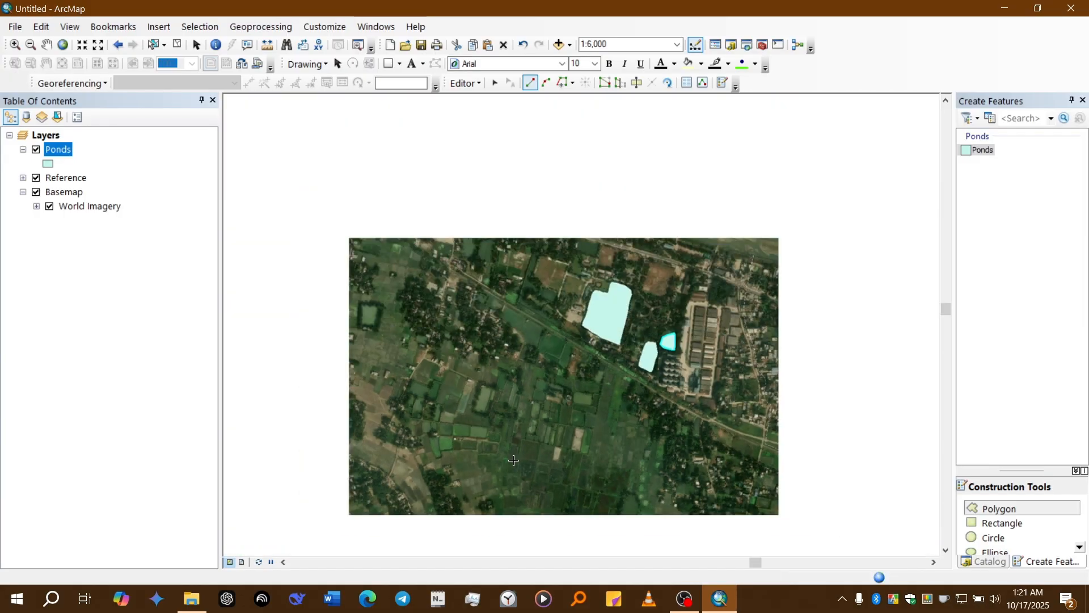
{"action": "scroll", "coordinate": [647, 297], "scroll_direction": "up", "scroll_amount": 3}
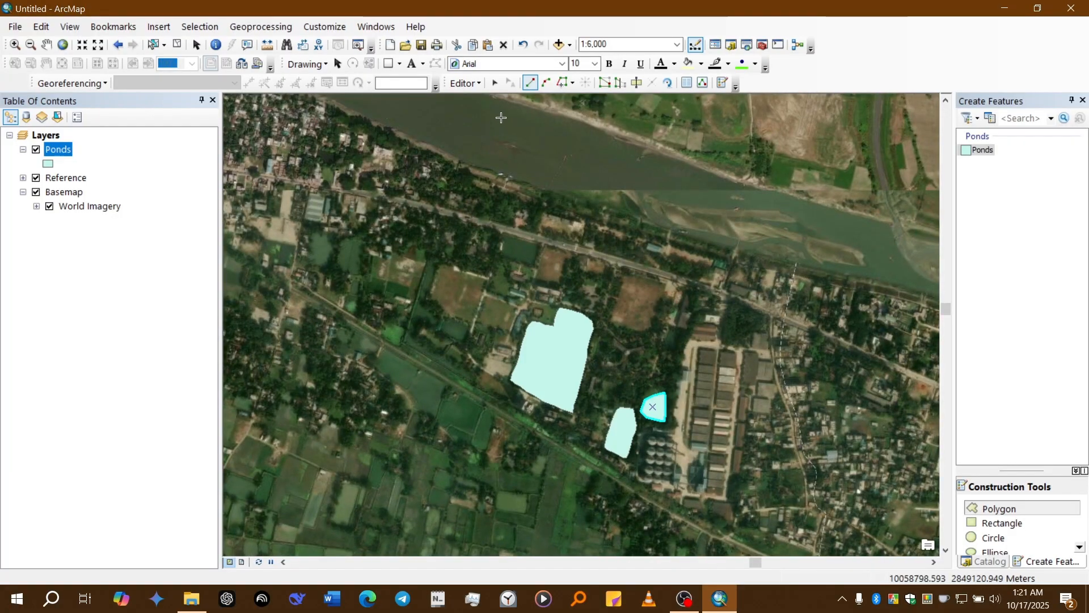
{"action": "left_click", "coordinate": [471, 84]}
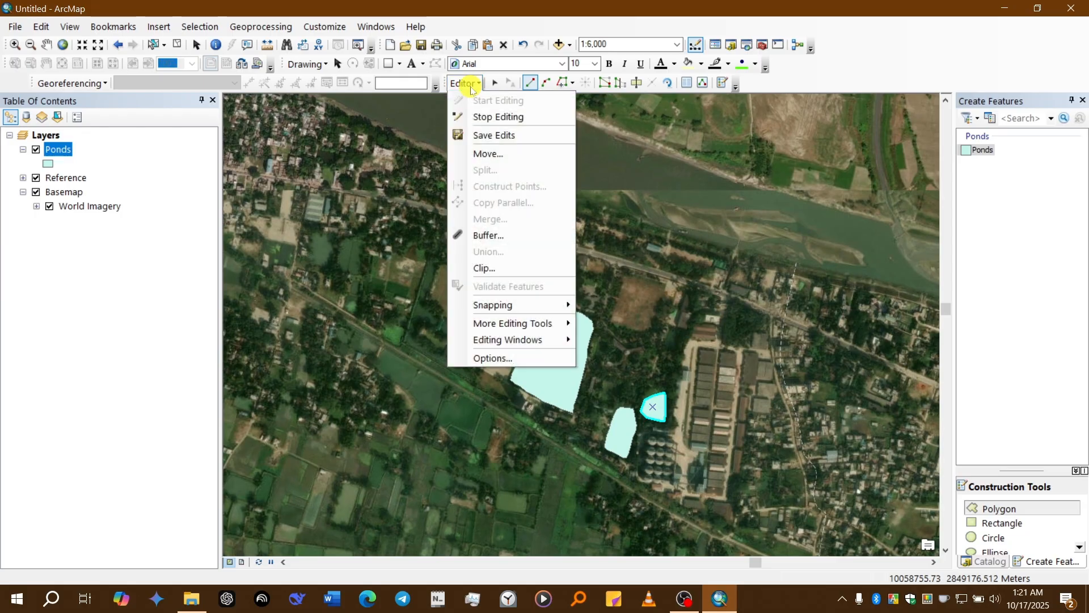
{"action": "left_click", "coordinate": [481, 116]}
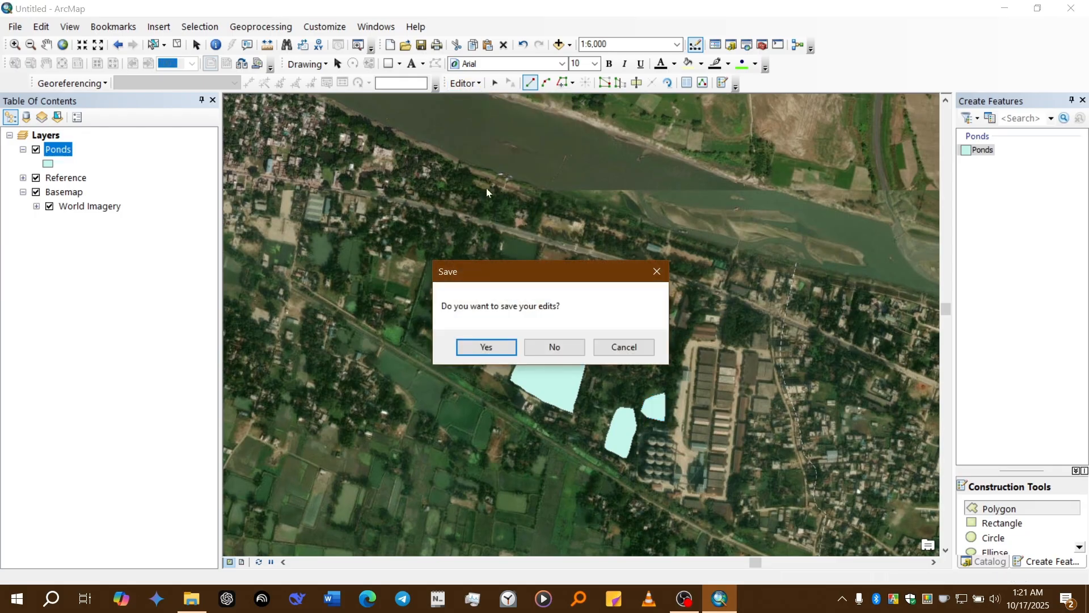
{"action": "left_click_drag", "start_coordinate": [489, 279], "coordinate": [489, 261]}
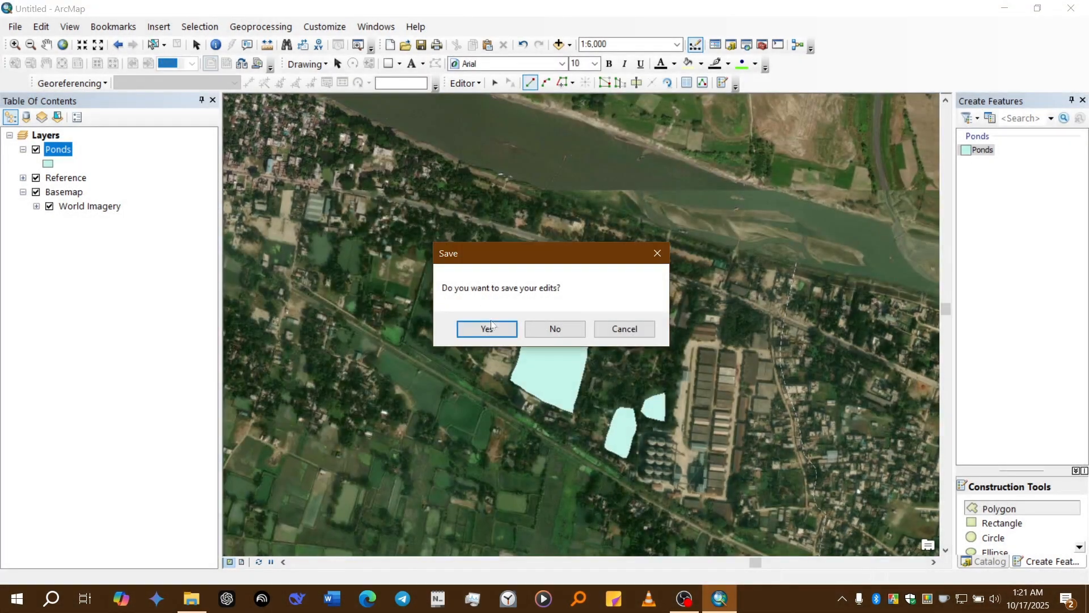
{"action": "left_click", "coordinate": [491, 322]}
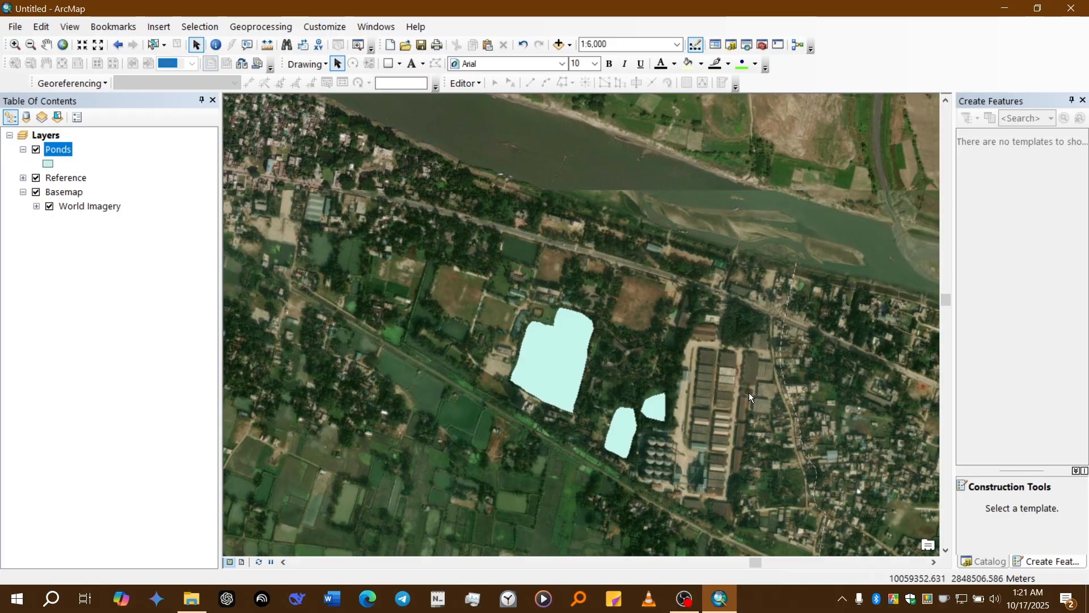
Symbolize the Ponds layer with the preset light blue fill and 0.40 blue outline
{"action": "left_click", "coordinate": [50, 164]}
{"action": "left_click", "coordinate": [554, 214]}
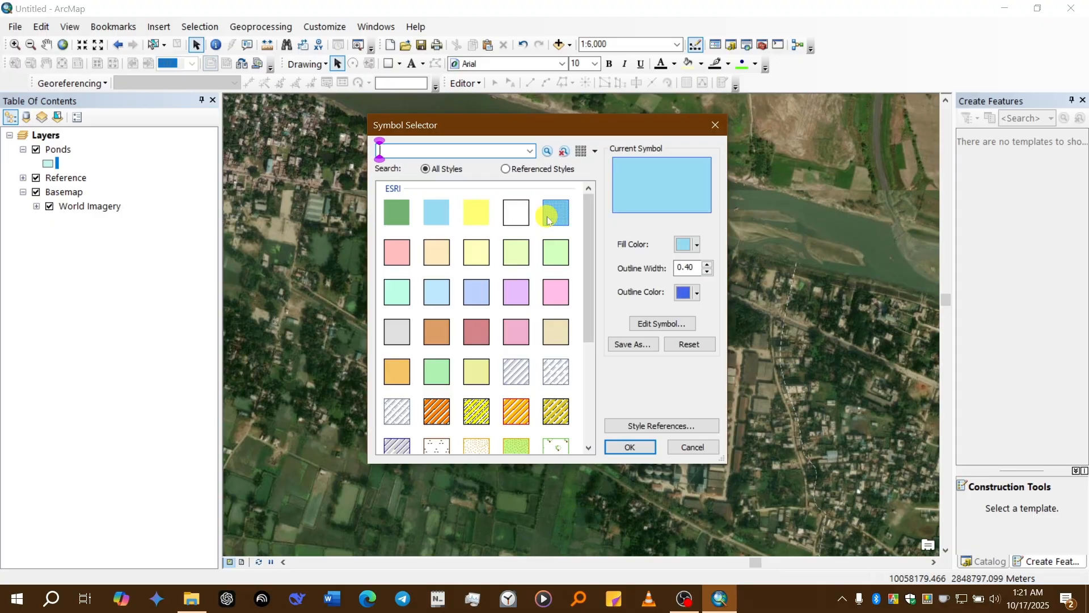
{"action": "left_click", "coordinate": [627, 447]}
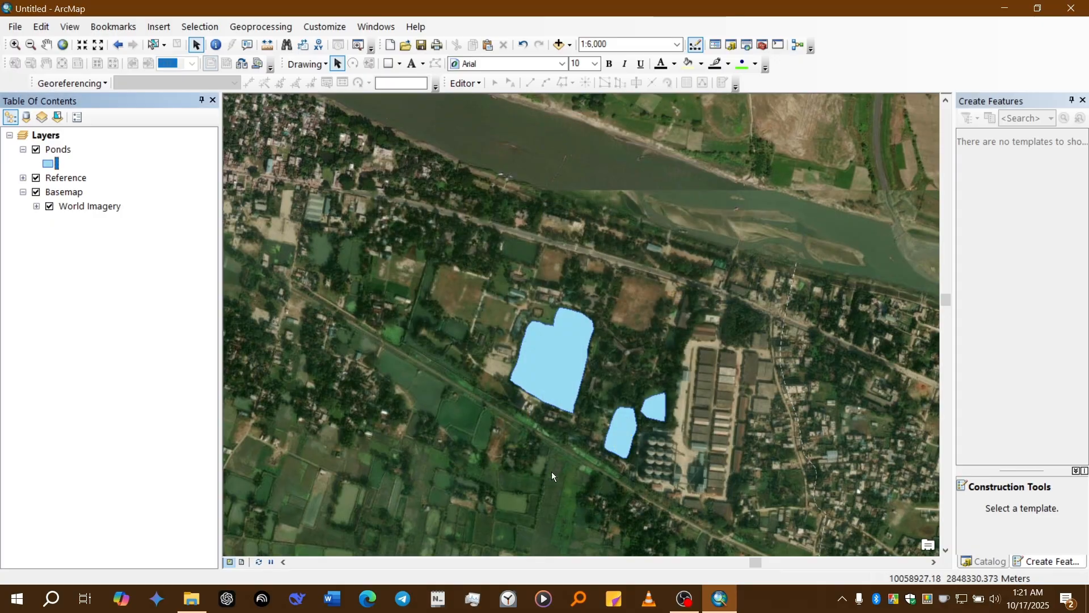
{"action": "left_click", "coordinate": [48, 164]}
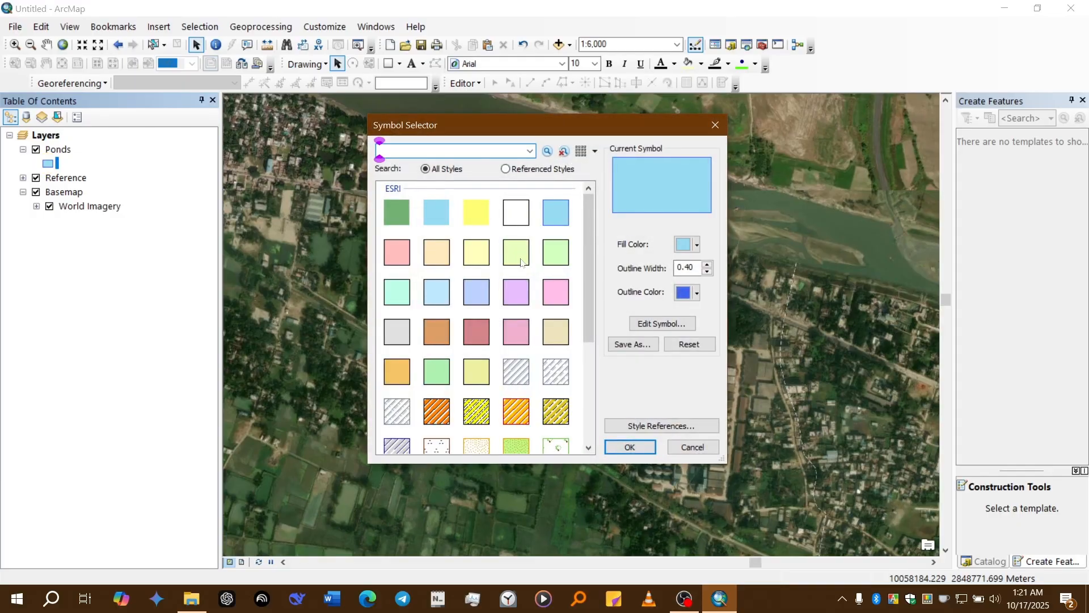
{"action": "left_click", "coordinate": [556, 210]}
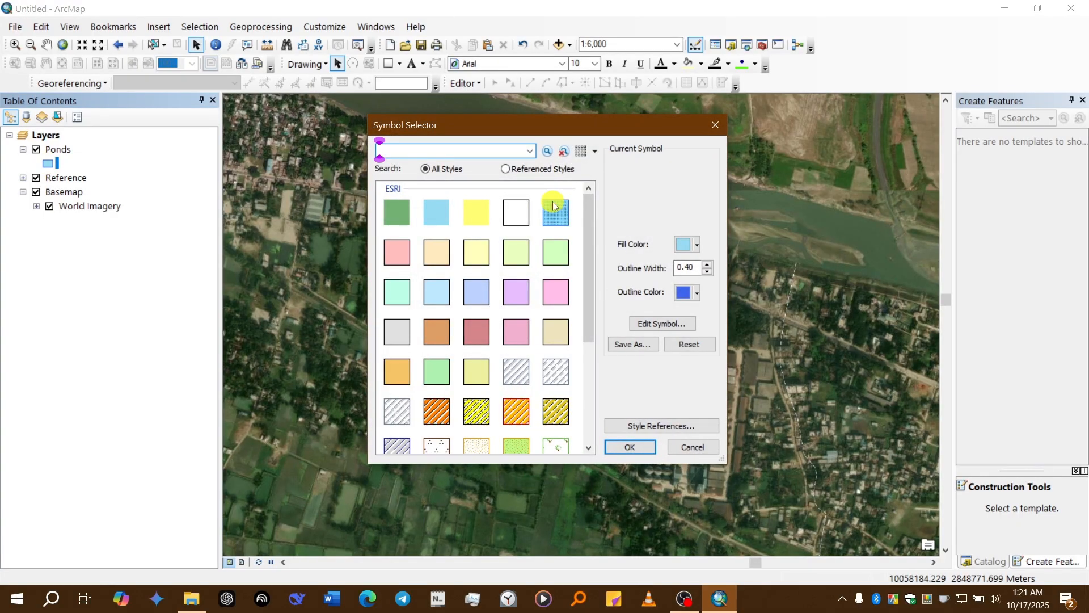
{"action": "left_click", "coordinate": [630, 447]}
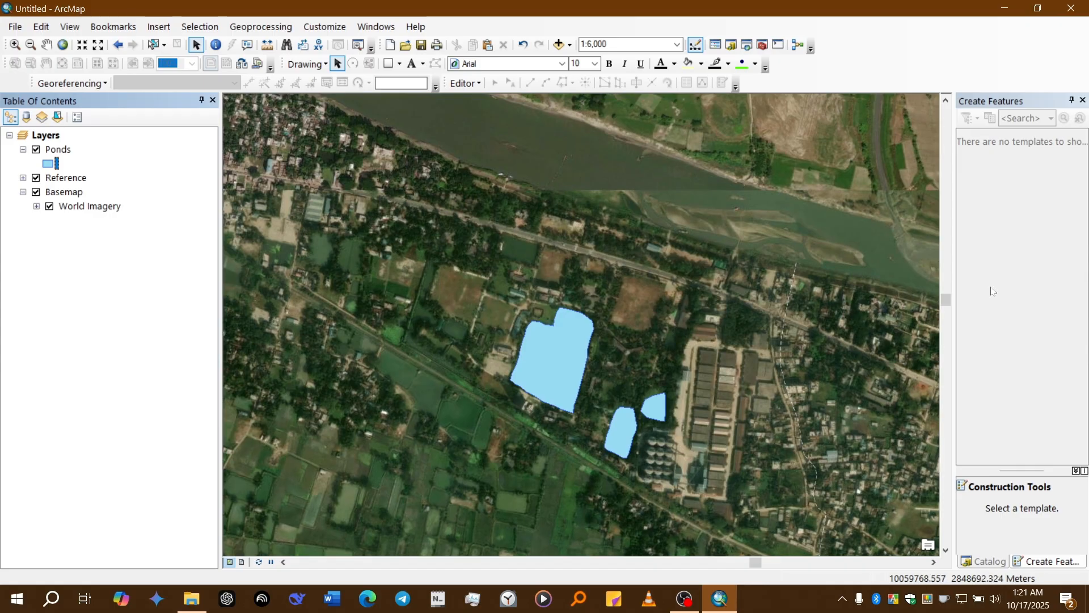
Close the Create Features window and select the D:\tutorial folder in the Catalog
{"action": "left_click", "coordinate": [1083, 100]}
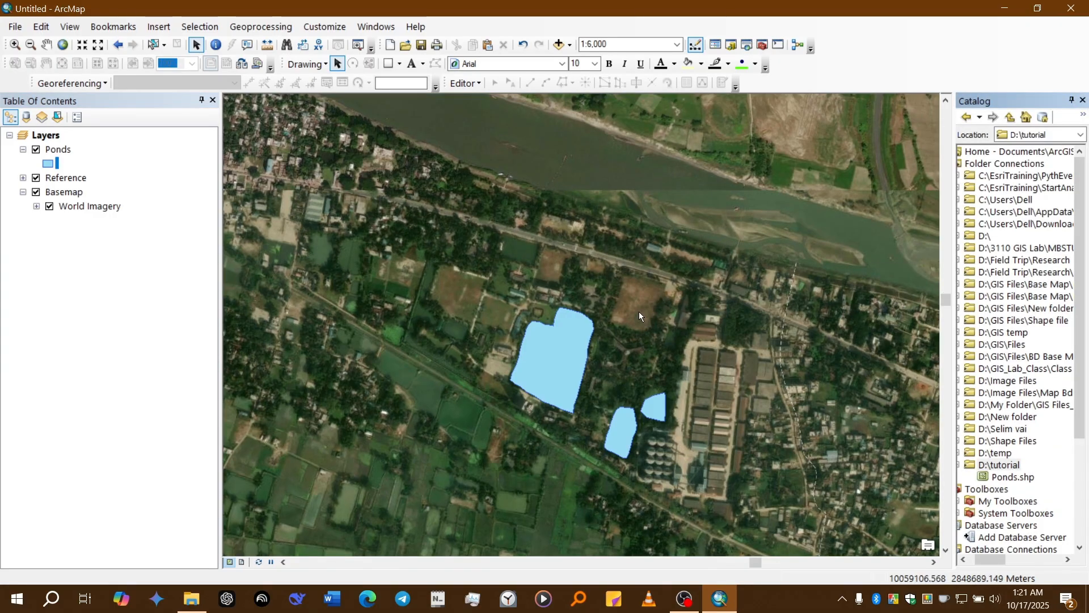
{"action": "left_click", "coordinate": [1015, 466]}
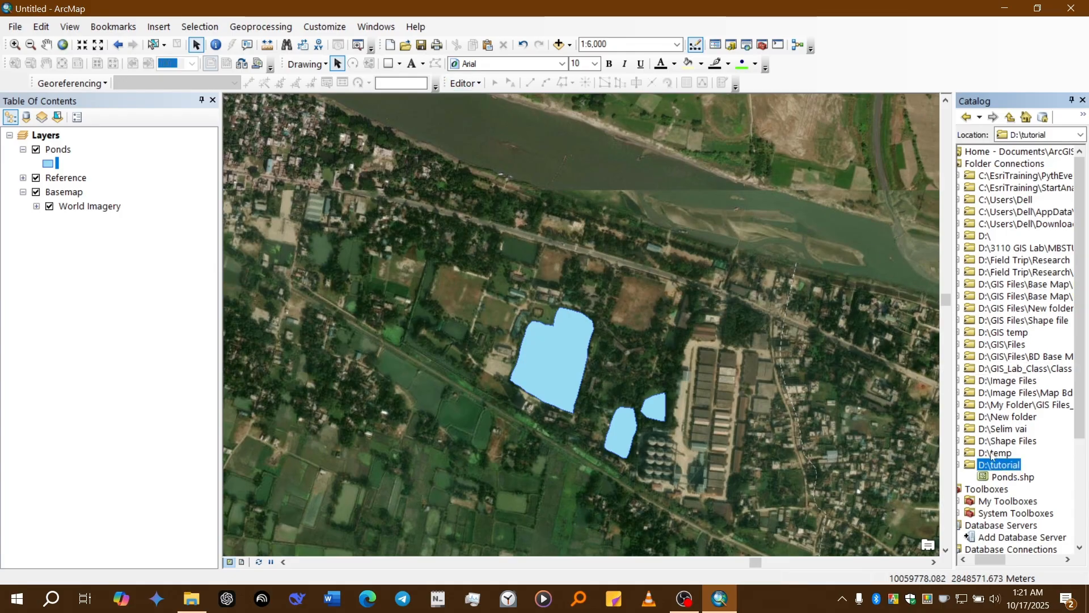
Start a new shapefile in the D:\tutorial folder, named Roads, with the Polyline feature type
{"action": "right_click", "coordinate": [997, 465]}
{"action": "mouse_move", "coordinate": [1002, 414]}
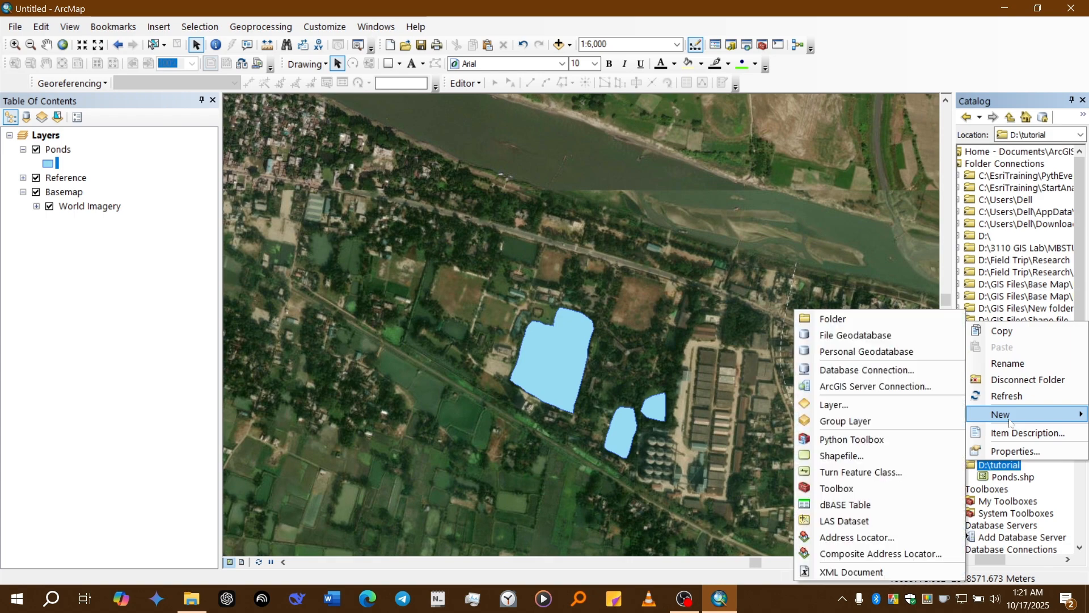
{"action": "left_click", "coordinate": [858, 456]}
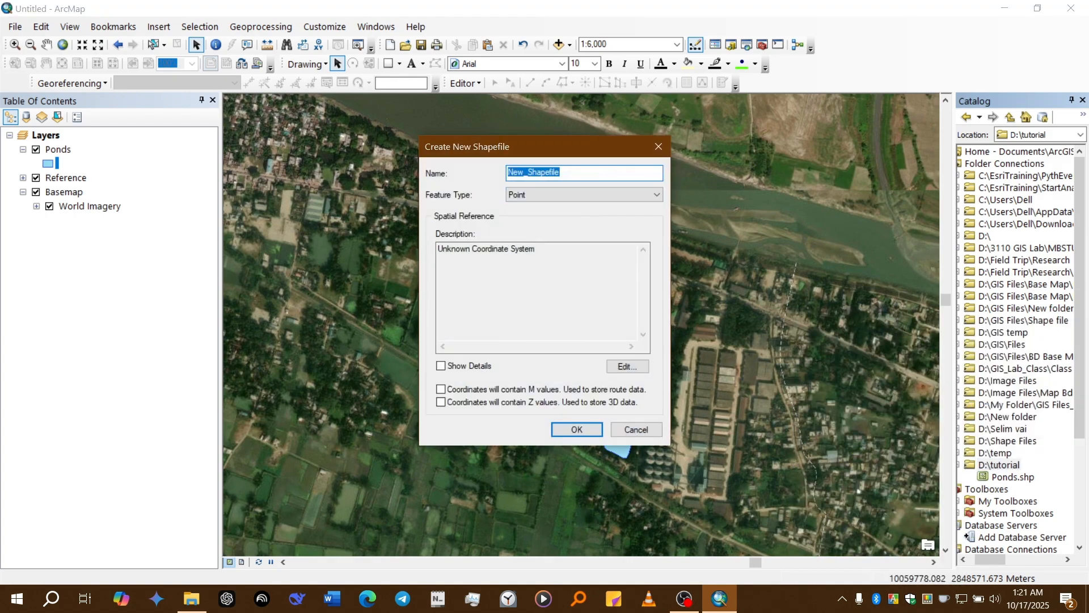
{"action": "type", "text": "Roads"}
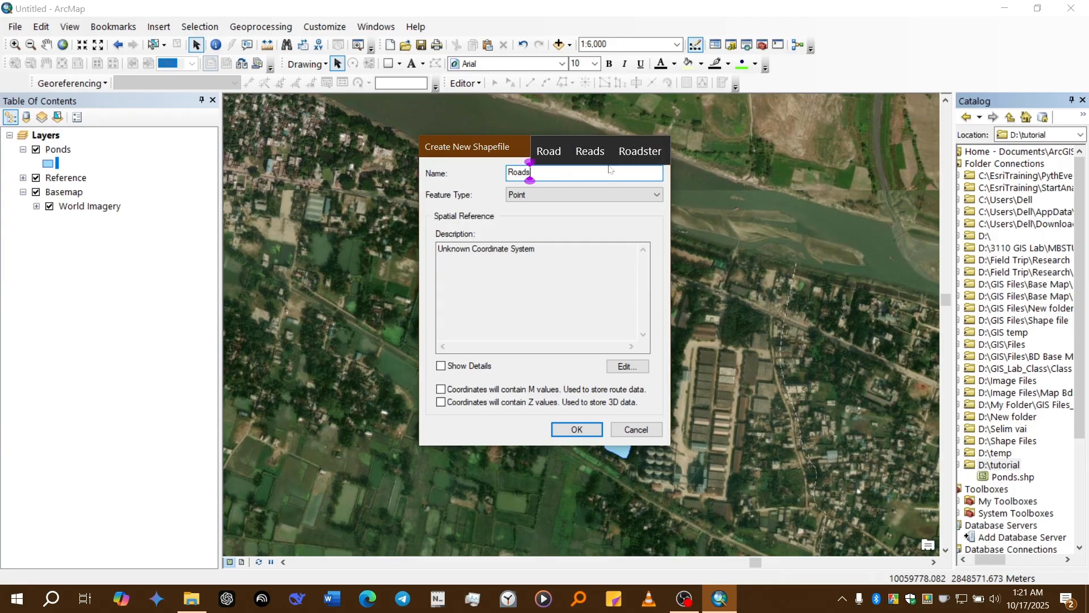
{"action": "left_click", "coordinate": [611, 196]}
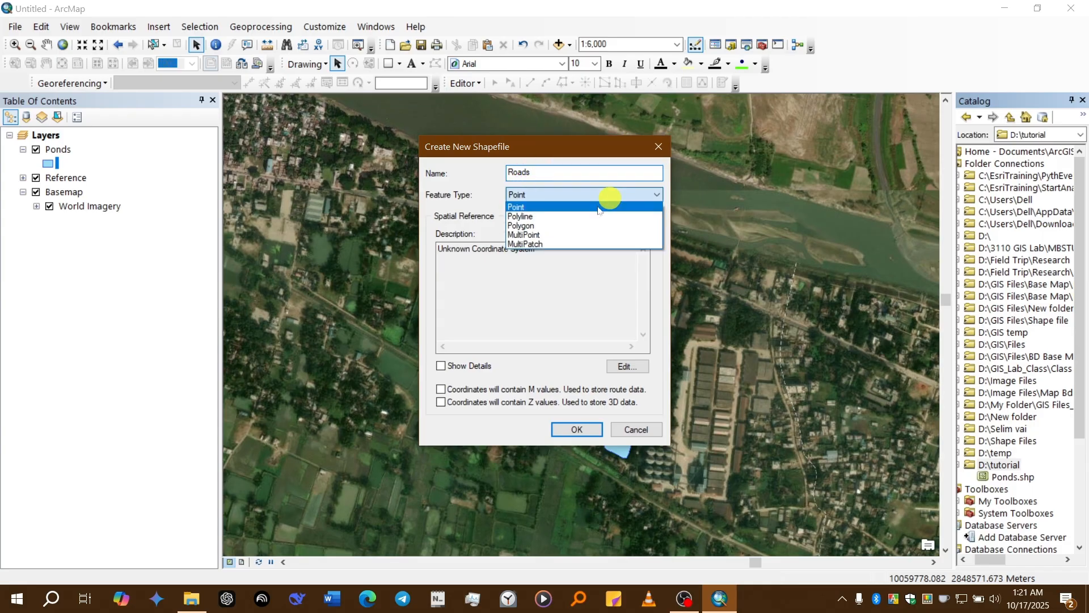
{"action": "left_click", "coordinate": [559, 217]}
Assign the World geographic coordinate system WGS 1984 to the Roads shapefile and create it
{"action": "left_click", "coordinate": [611, 365]}
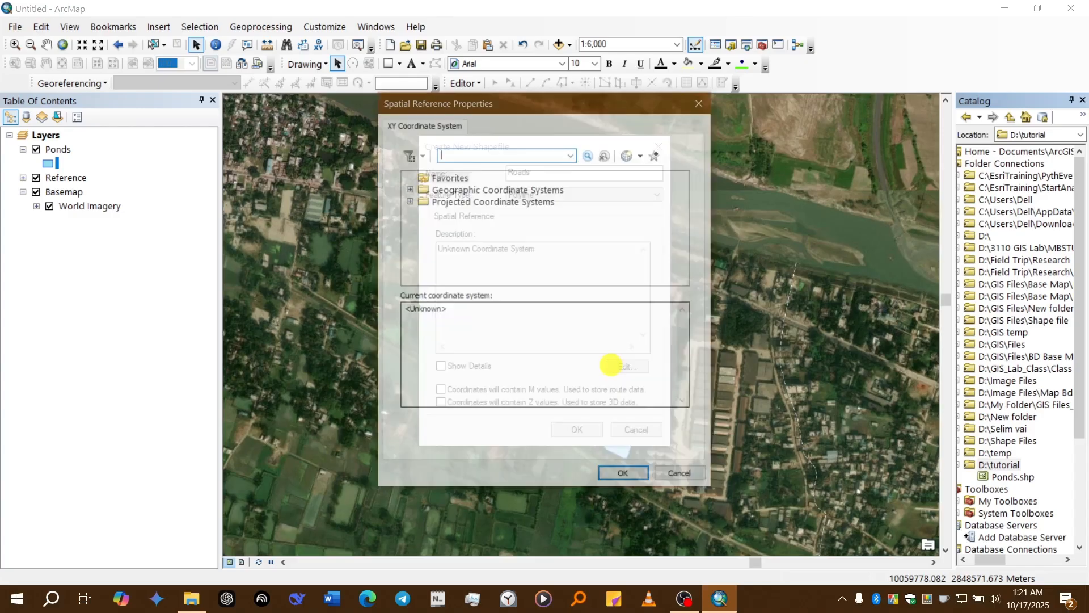
{"action": "double_click", "coordinate": [464, 190]}
{"action": "scroll", "coordinate": [473, 257], "scroll_direction": "down", "scroll_amount": 4}
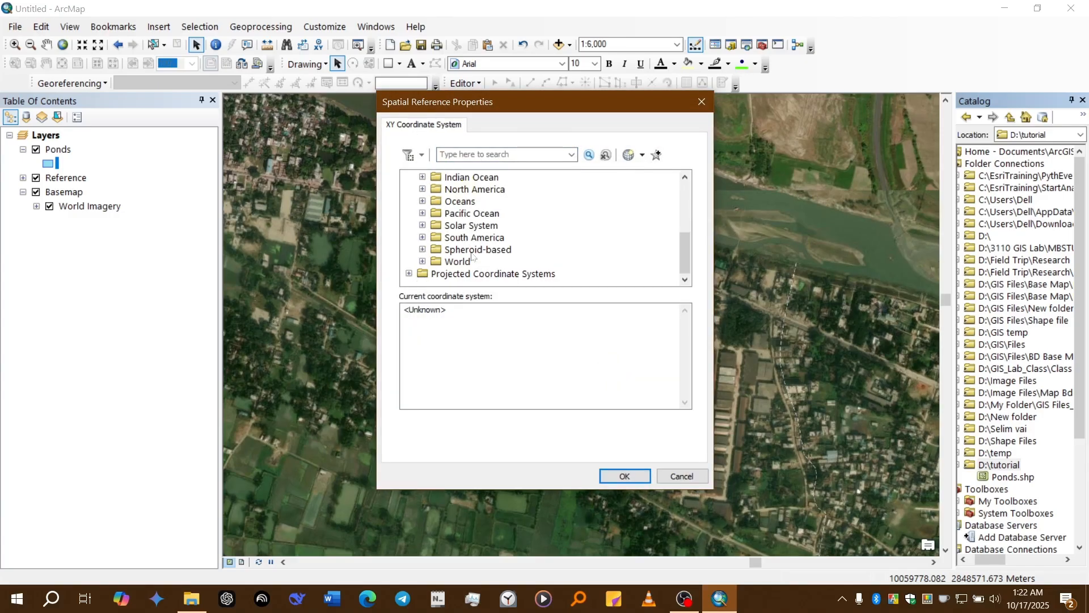
{"action": "double_click", "coordinate": [457, 262]}
{"action": "scroll", "coordinate": [471, 253], "scroll_direction": "down", "scroll_amount": 10}
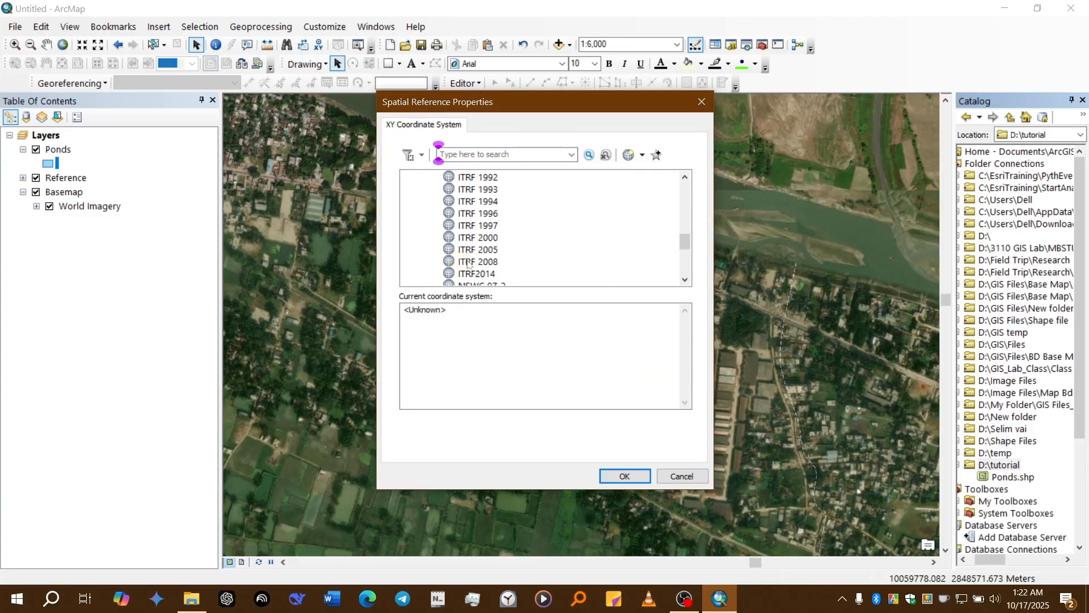
{"action": "left_click", "coordinate": [485, 215]}
{"action": "left_click", "coordinate": [624, 475]}
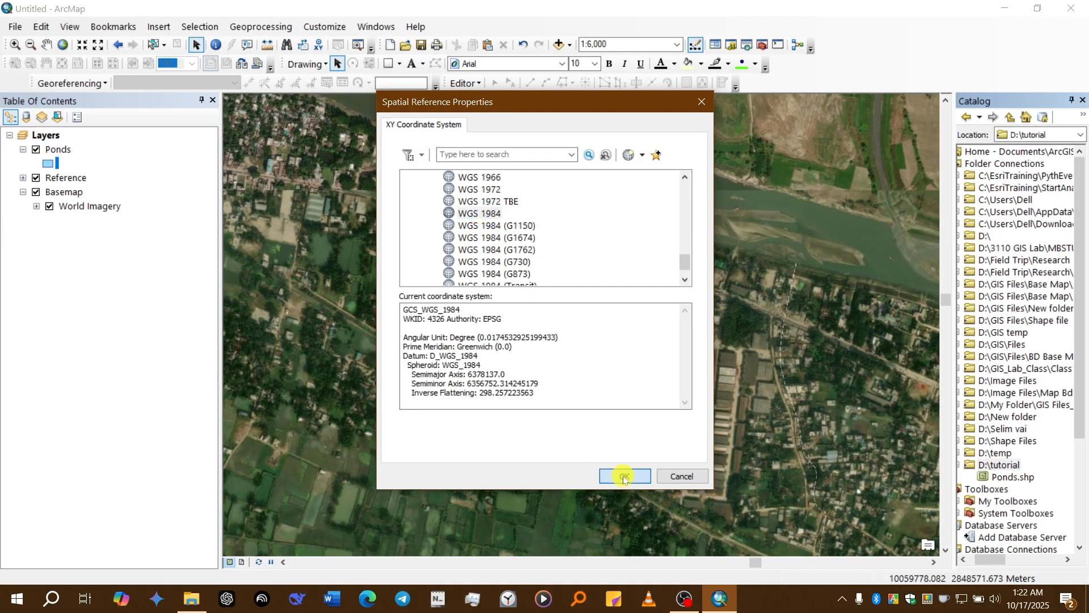
{"action": "left_click", "coordinate": [570, 430]}
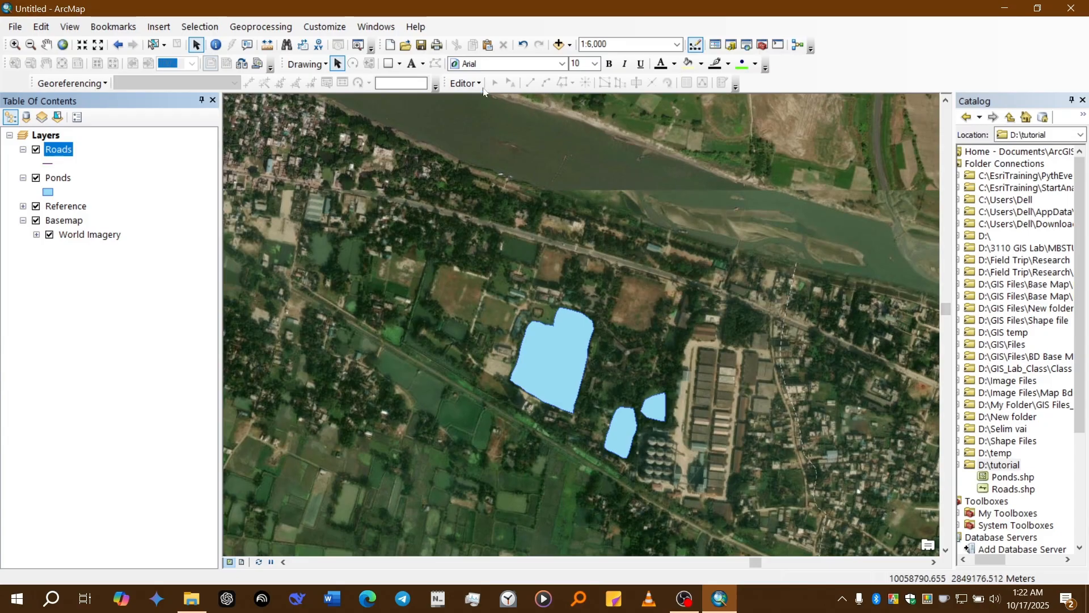
Start an edit session for the Roads layer, continuing past the spatial reference warnings, and open the Create Features window
{"action": "left_click", "coordinate": [474, 83]}
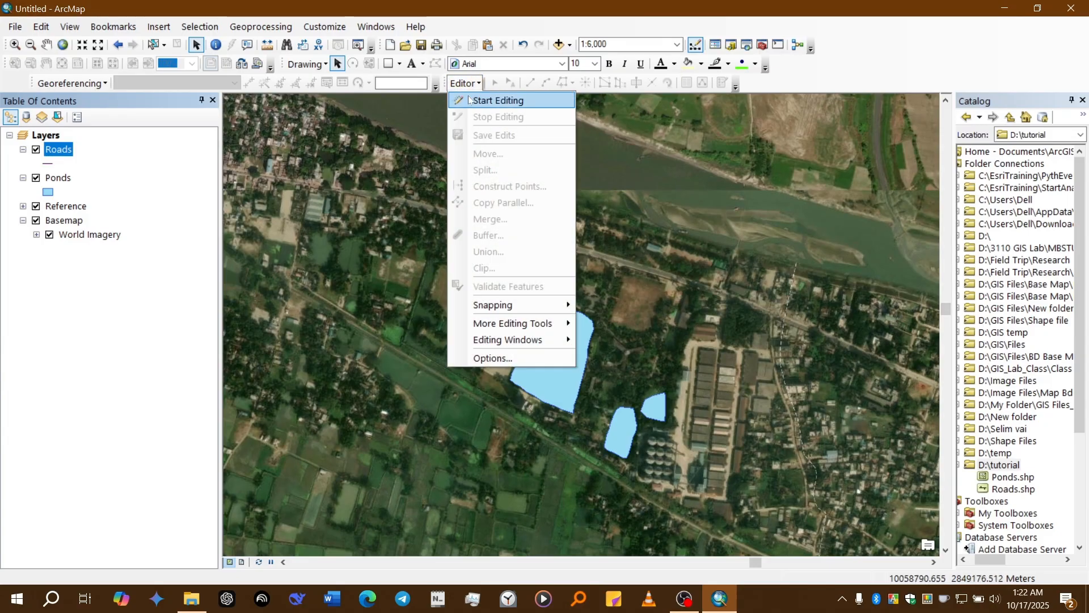
{"action": "left_click", "coordinate": [469, 97]}
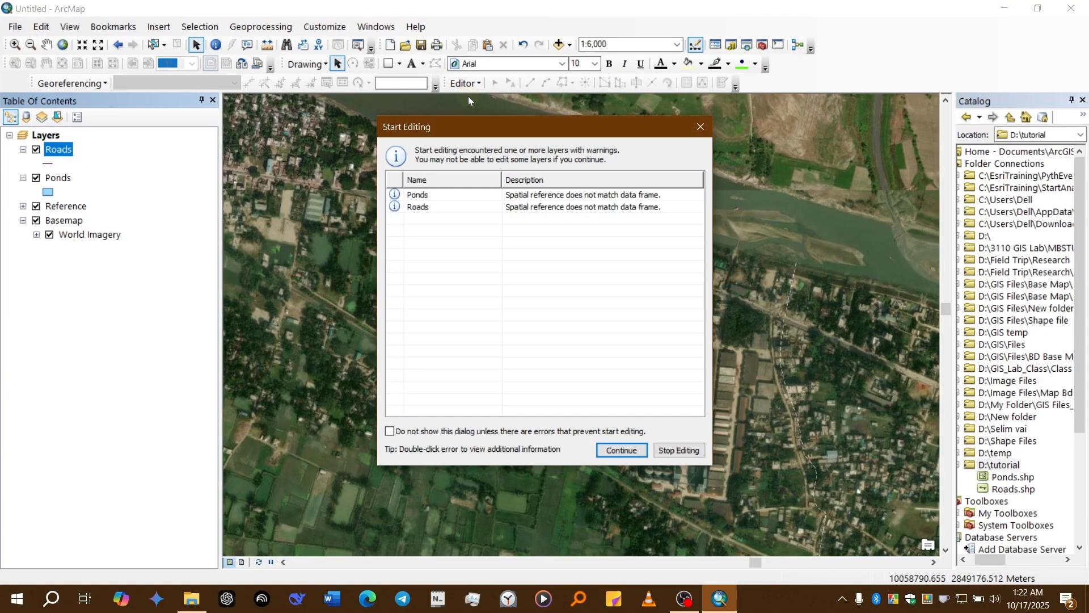
{"action": "left_click", "coordinate": [424, 206]}
{"action": "left_click", "coordinate": [622, 450]}
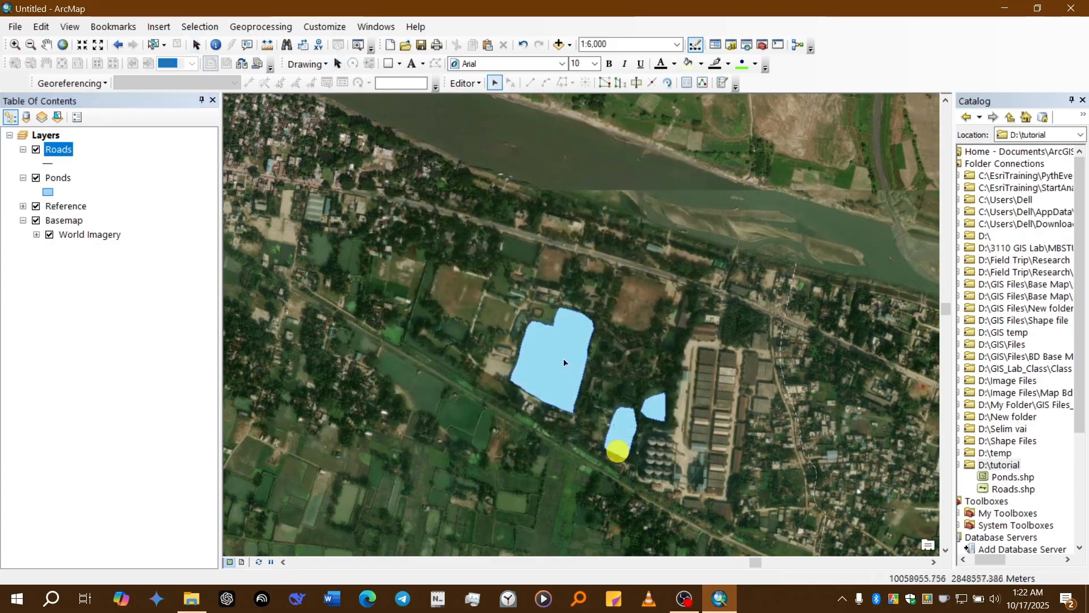
{"action": "left_click", "coordinate": [465, 84]}
{"action": "mouse_move", "coordinate": [501, 335]}
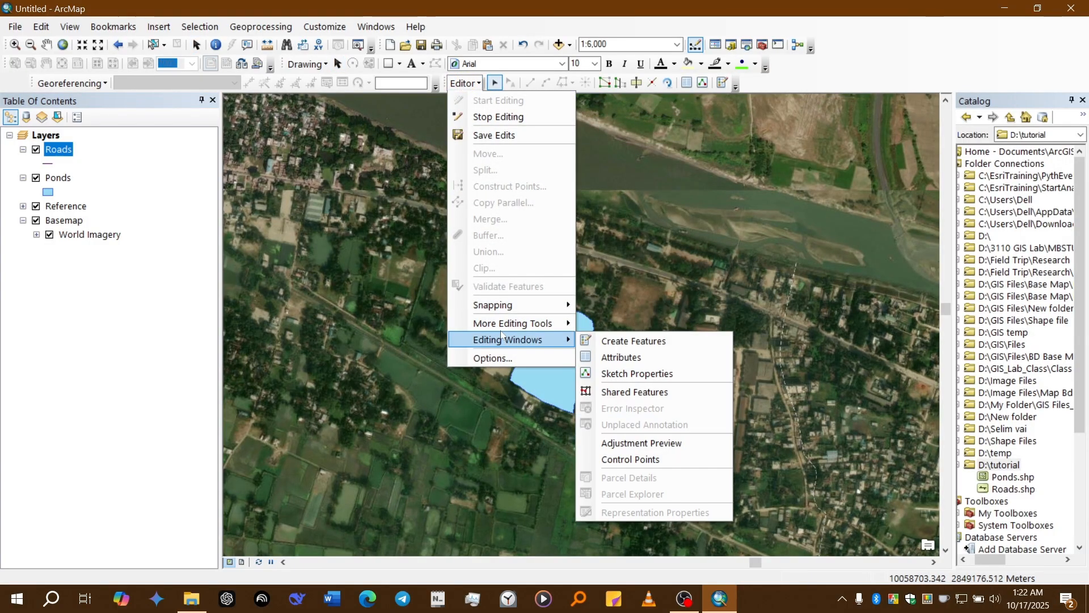
{"action": "left_click", "coordinate": [599, 341]}
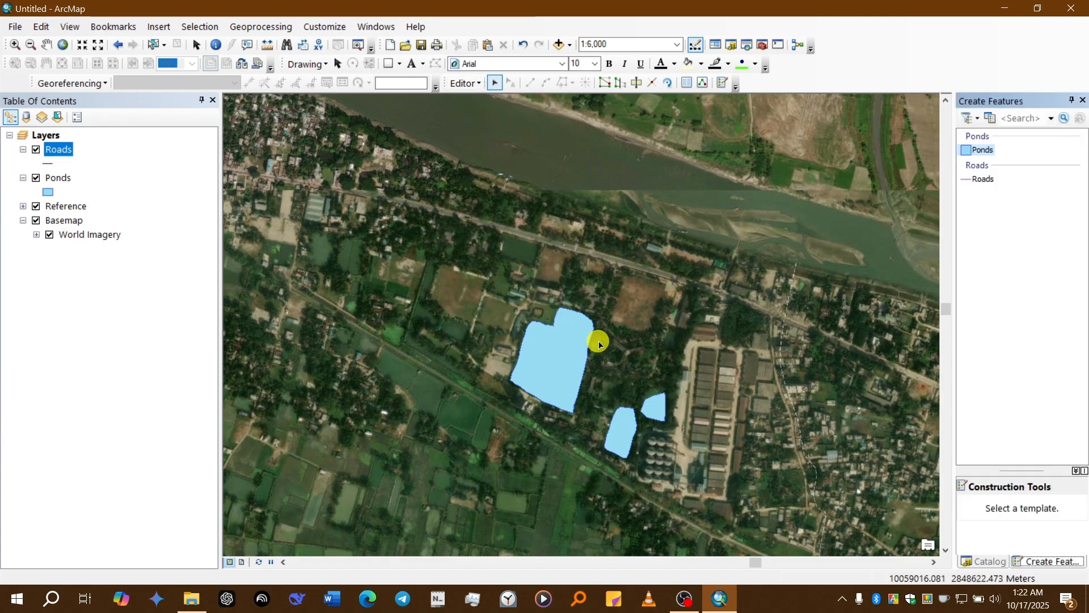
Digitize the main road south of the river as one Roads line, tracing it from the east edge of the view to the northwest
{"action": "left_click", "coordinate": [984, 181]}
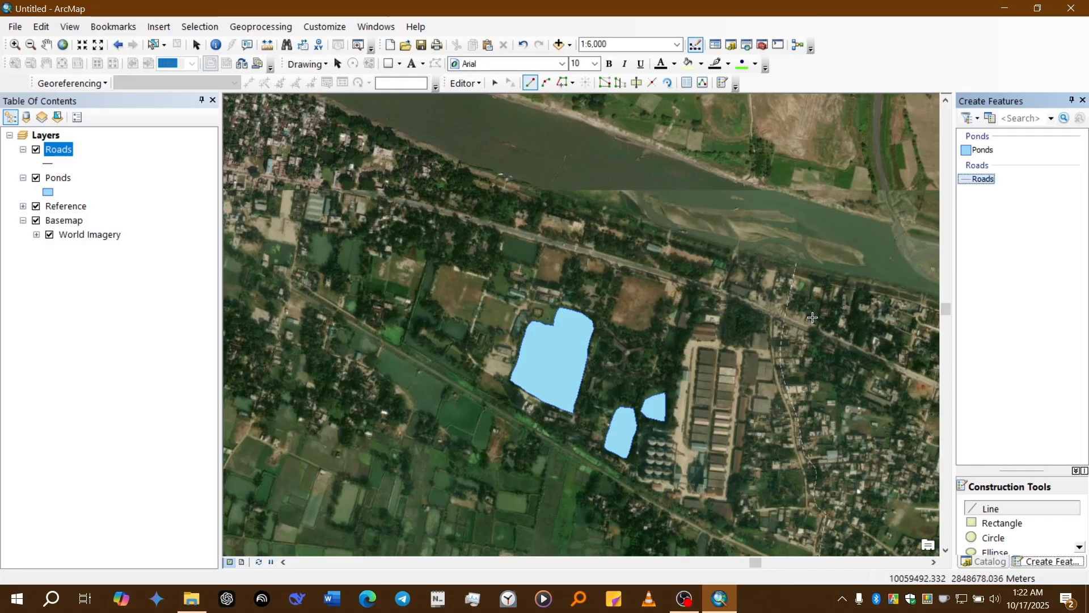
{"action": "left_click", "coordinate": [925, 379]}
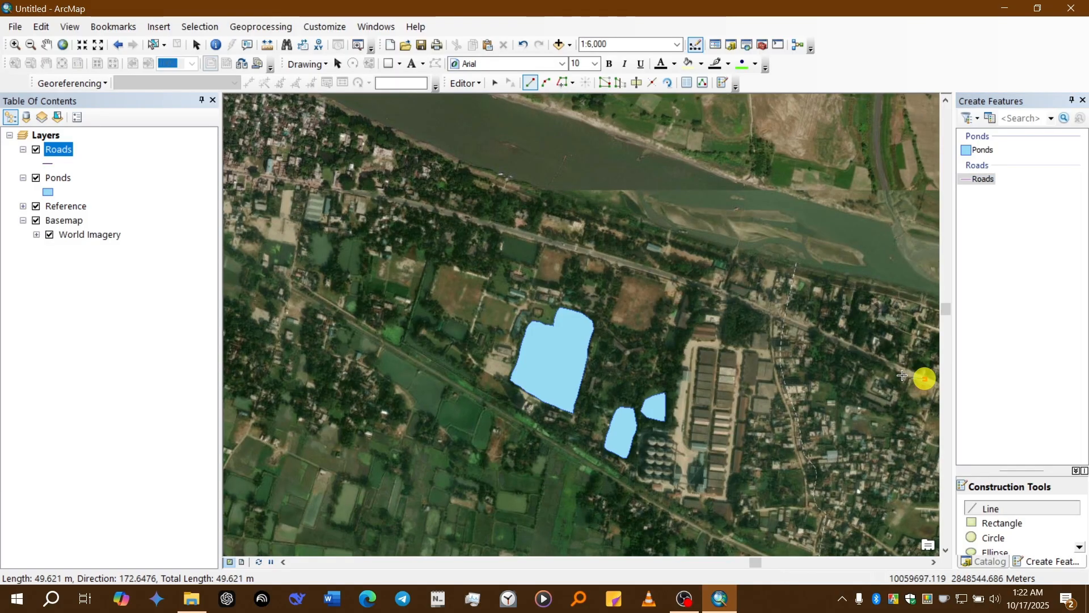
{"action": "left_click", "coordinate": [889, 366]}
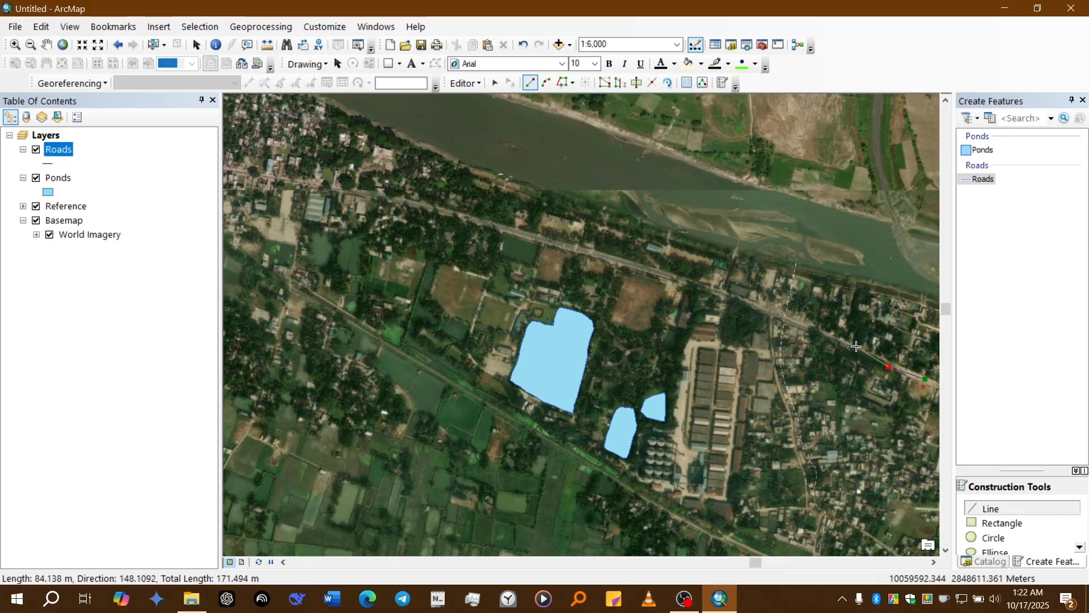
{"action": "left_click", "coordinate": [856, 347]}
{"action": "left_click", "coordinate": [799, 322]}
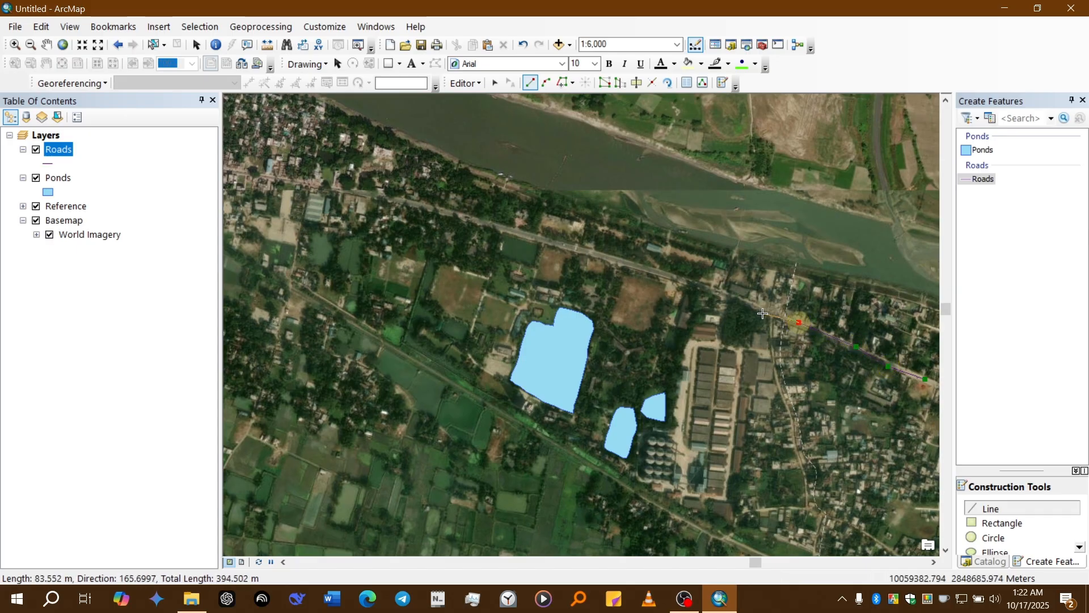
{"action": "left_click", "coordinate": [760, 309]}
{"action": "left_click", "coordinate": [728, 296]}
{"action": "left_click", "coordinate": [692, 282]}
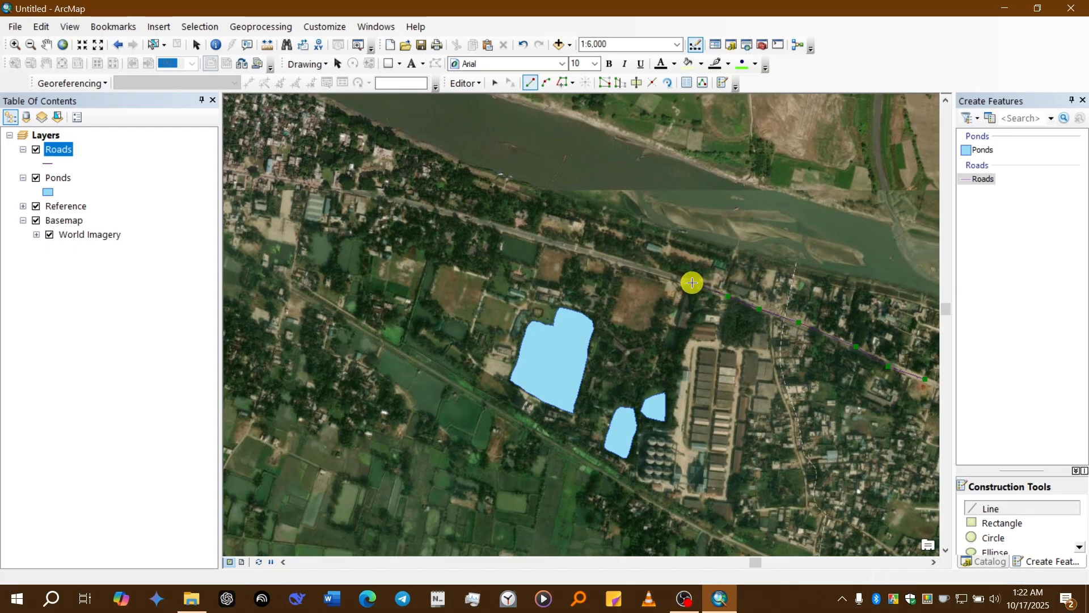
{"action": "left_click", "coordinate": [651, 276]}
{"action": "left_click", "coordinate": [605, 260]}
{"action": "left_click", "coordinate": [573, 248]}
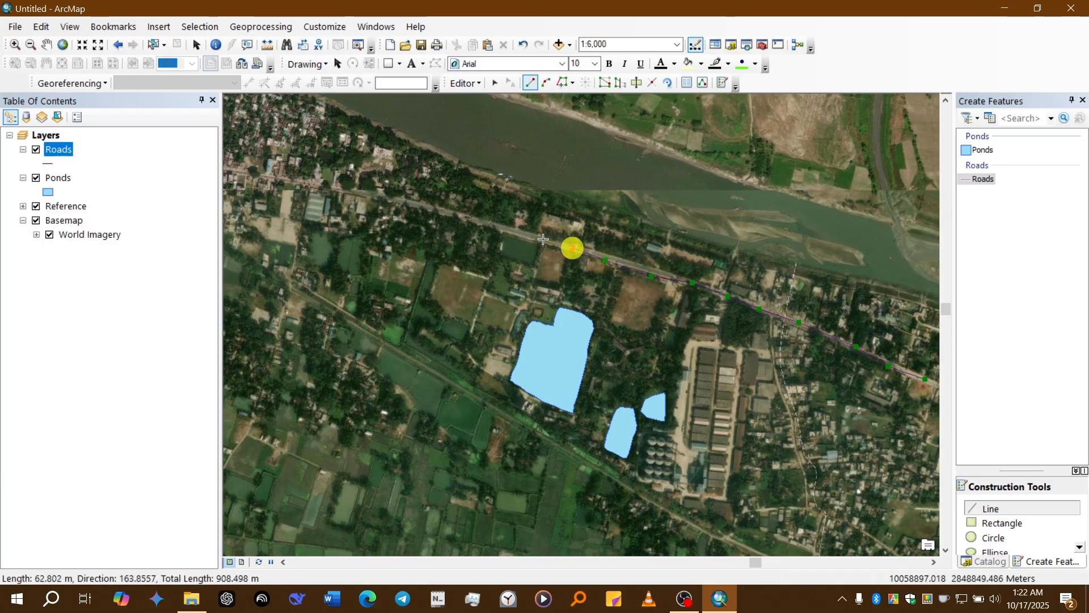
{"action": "left_click", "coordinate": [539, 237]}
{"action": "left_click", "coordinate": [511, 228]}
{"action": "left_click", "coordinate": [437, 210]}
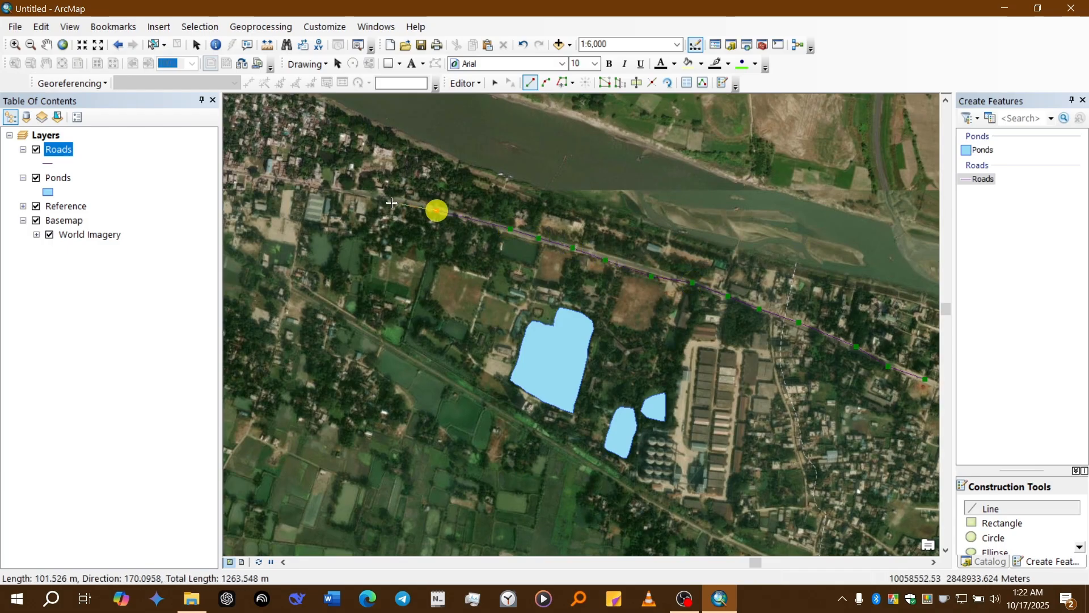
{"action": "left_click", "coordinate": [384, 197]}
{"action": "left_click", "coordinate": [347, 189]}
{"action": "left_click", "coordinate": [312, 186]}
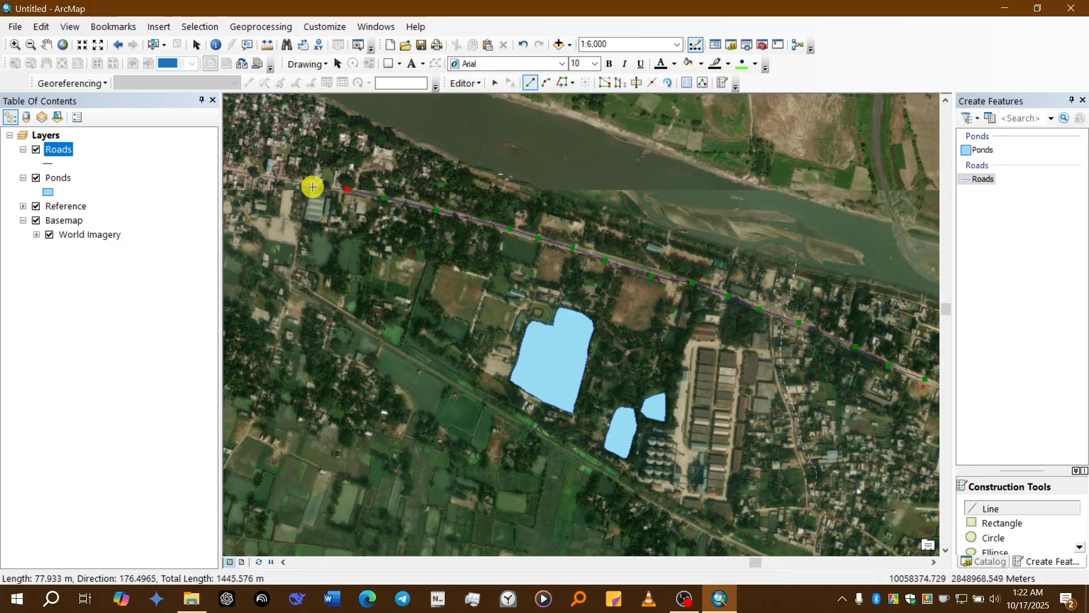
{"action": "left_click", "coordinate": [279, 178]}
{"action": "left_click", "coordinate": [254, 176]}
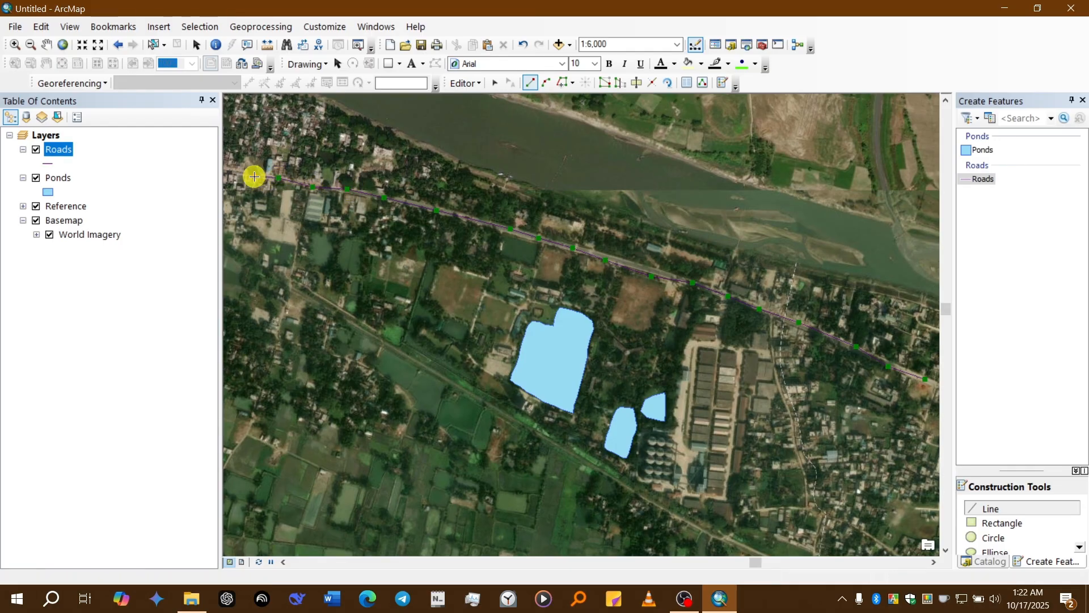
{"action": "double_click", "coordinate": [254, 176]}
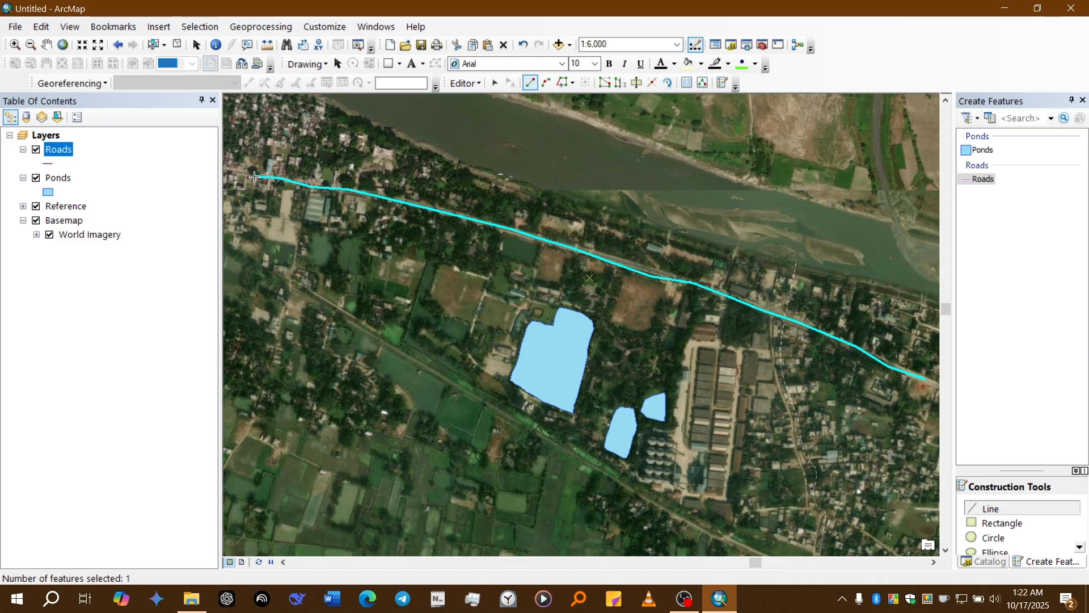
Stop editing the Roads layer and save the edits
{"action": "left_click", "coordinate": [462, 85]}
{"action": "left_click", "coordinate": [488, 117]}
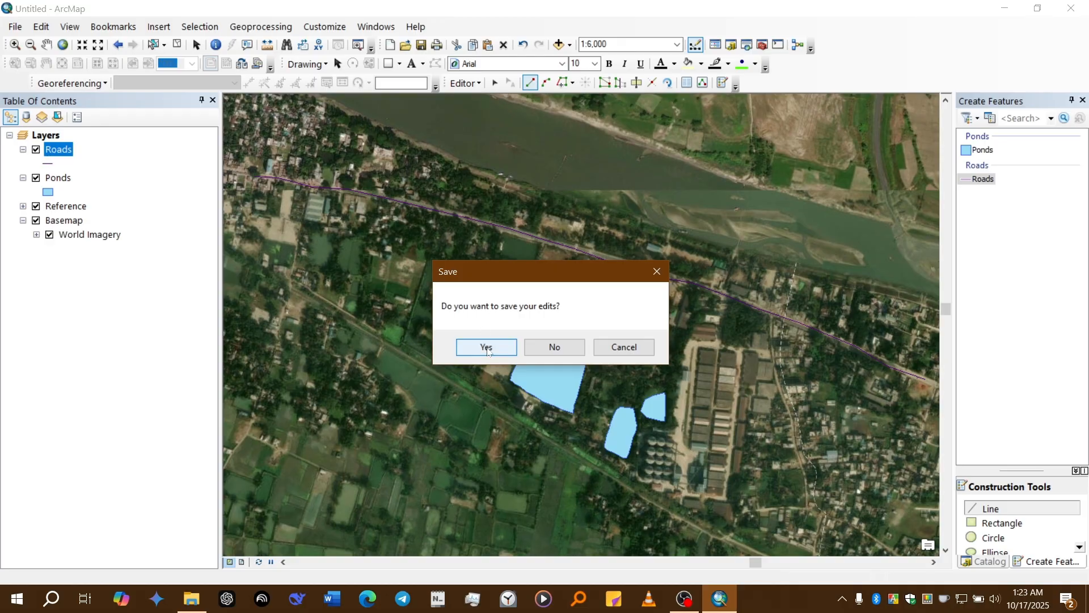
{"action": "left_click", "coordinate": [488, 347]}
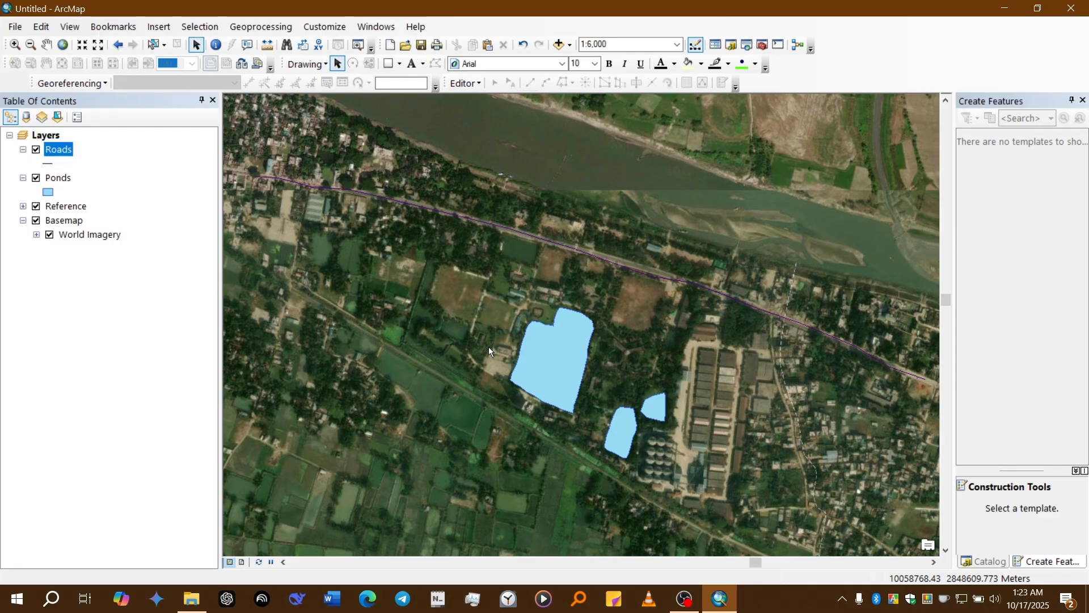
Symbolize the Roads layer with the preset yellow, dark-edged road line of width 3.40
{"action": "left_click", "coordinate": [50, 164]}
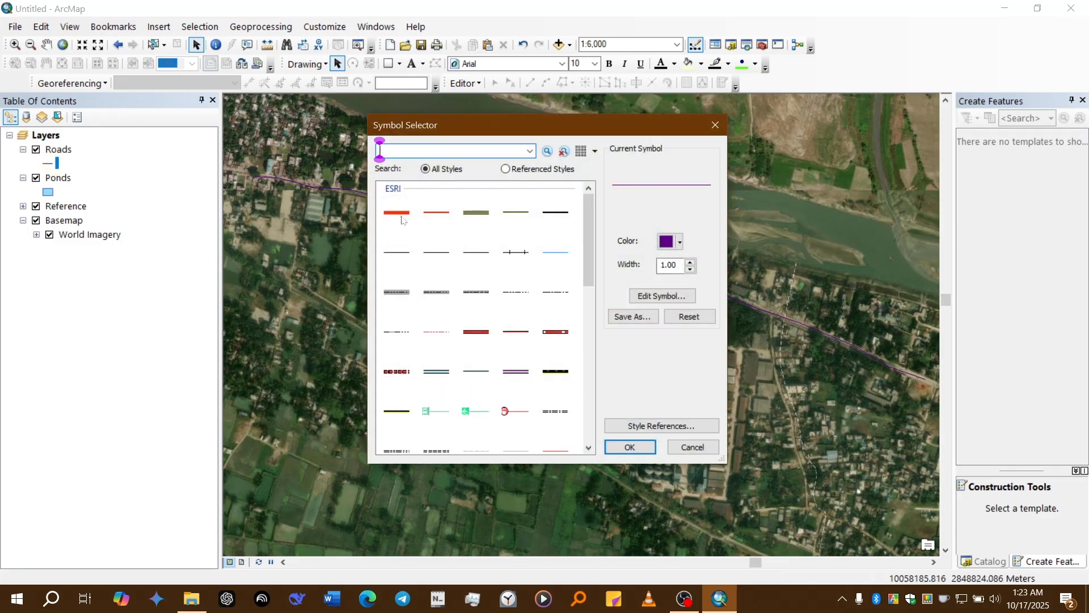
{"action": "left_click", "coordinate": [402, 219]}
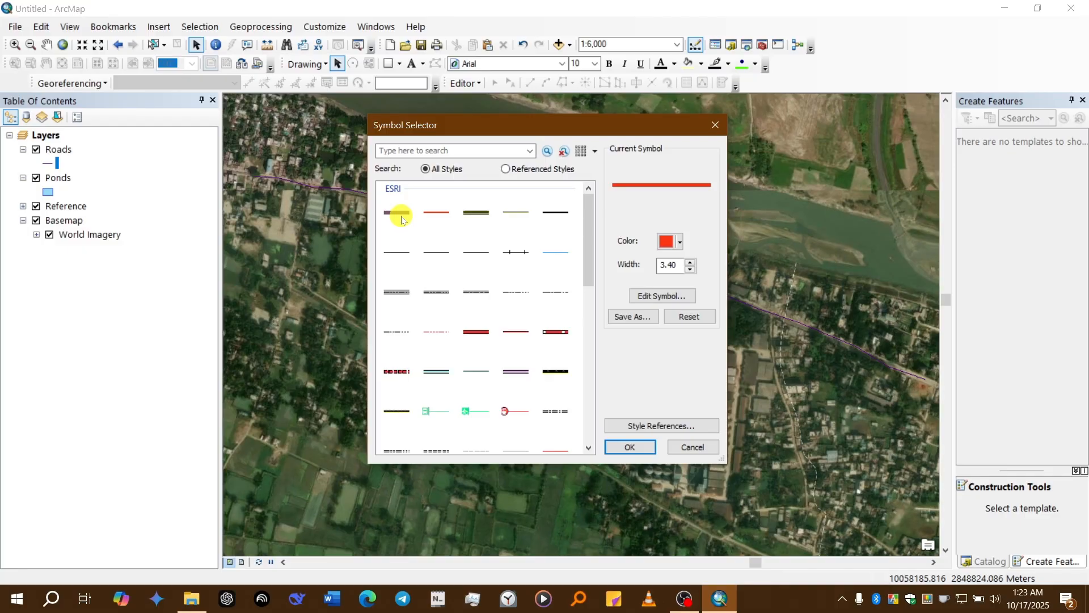
{"action": "left_click", "coordinate": [474, 213]}
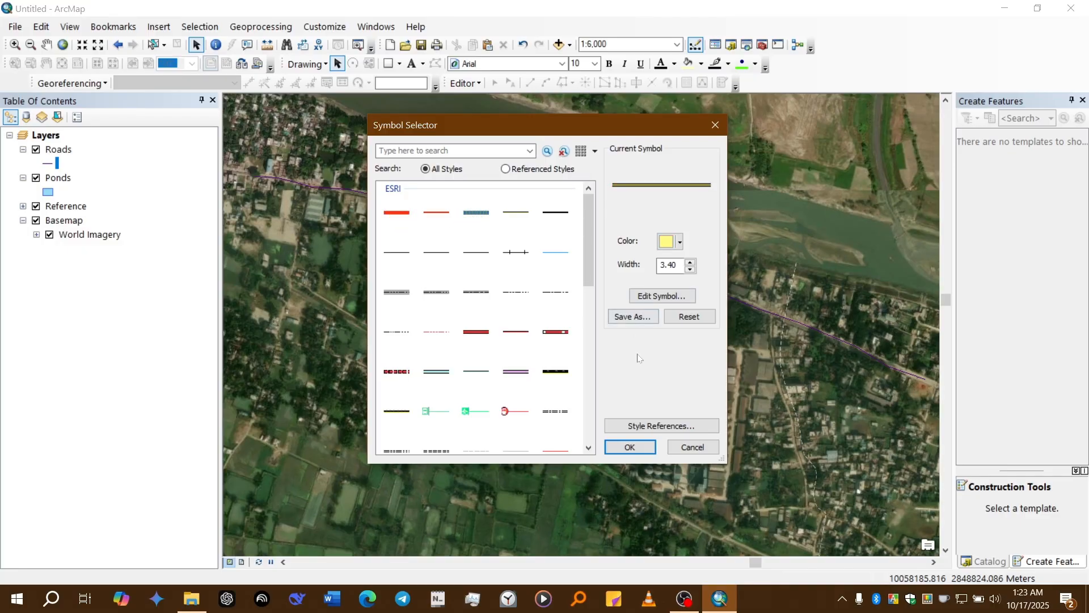
{"action": "left_click", "coordinate": [631, 448]}
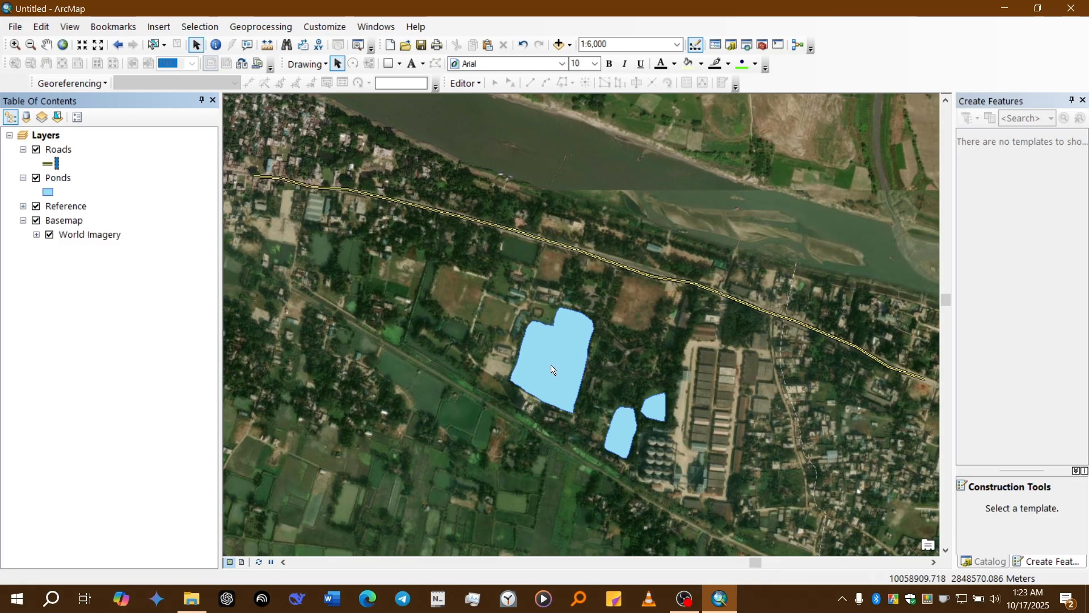
Close the Create Features window and open the attribute table of the Ponds layer
{"action": "scroll", "coordinate": [636, 274], "scroll_direction": "down", "scroll_amount": 2}
{"action": "scroll", "coordinate": [607, 279], "scroll_direction": "up", "scroll_amount": 2}
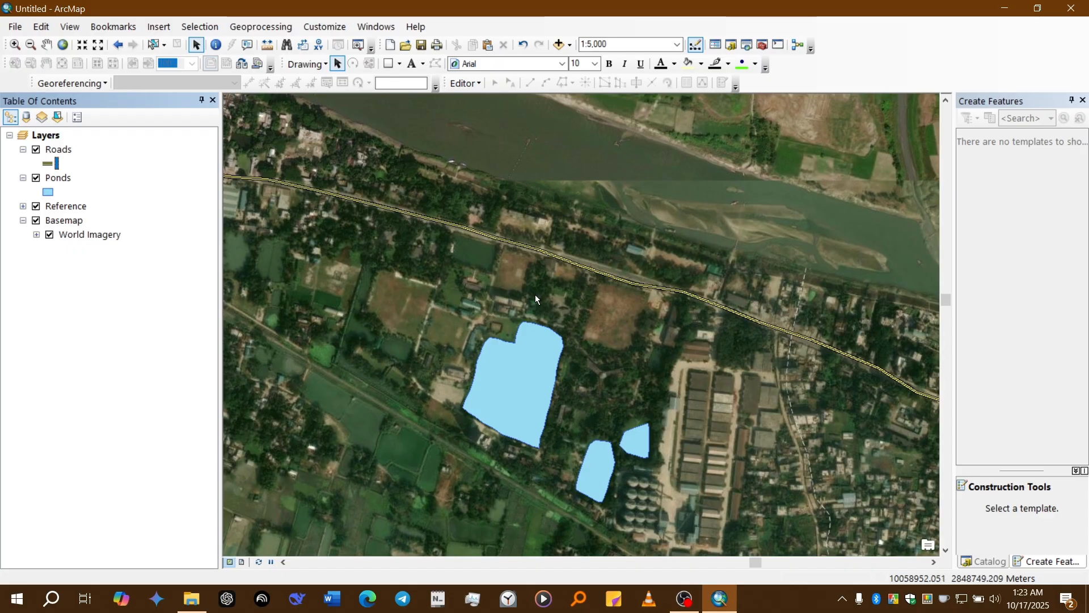
{"action": "left_click", "coordinate": [1083, 100]}
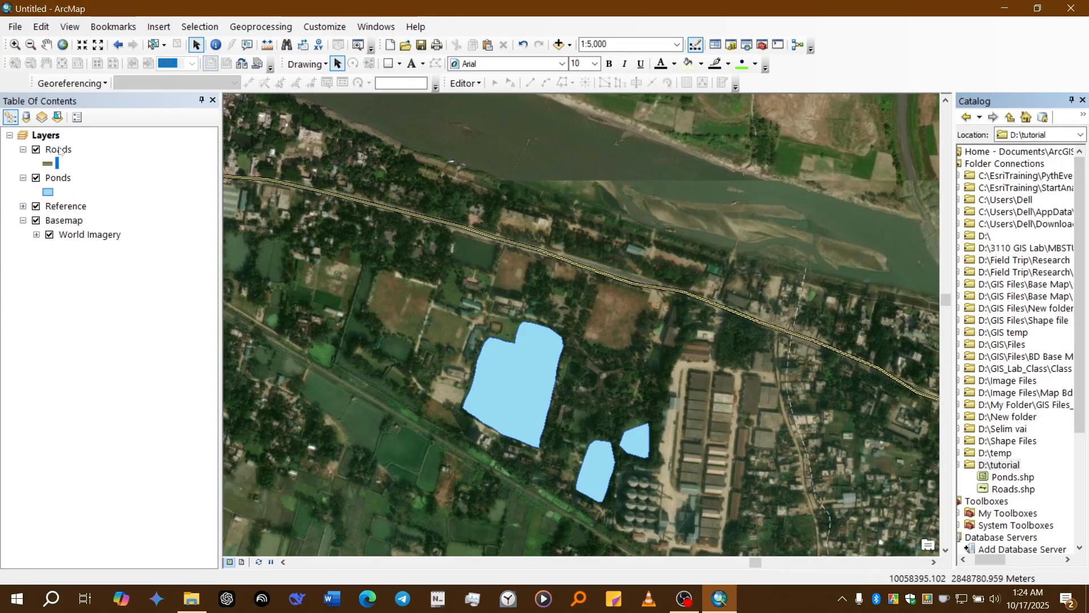
{"action": "left_click", "coordinate": [63, 177]}
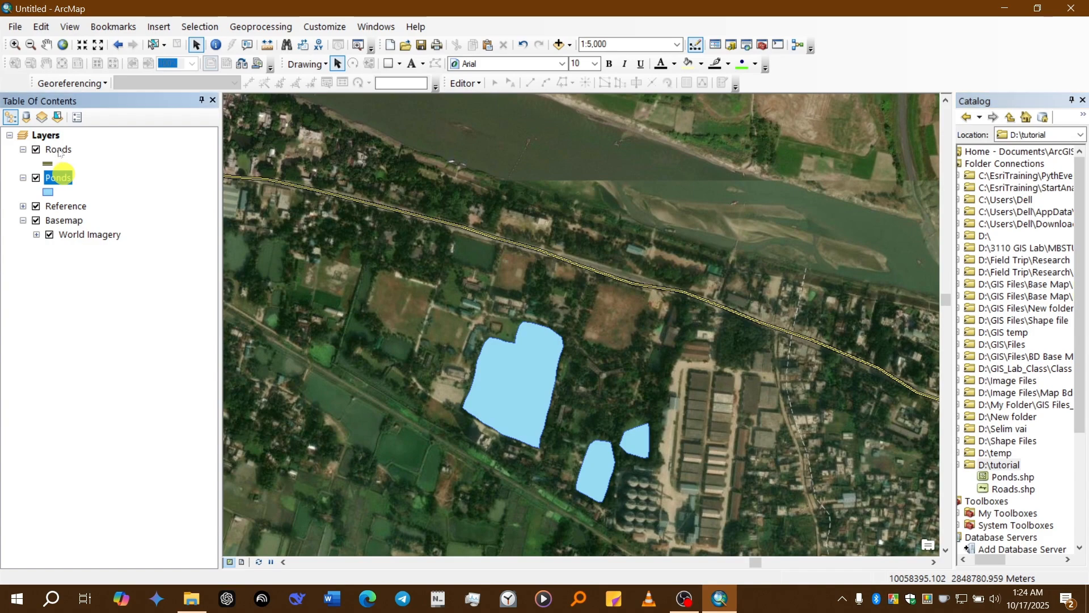
{"action": "left_click", "coordinate": [59, 150]}
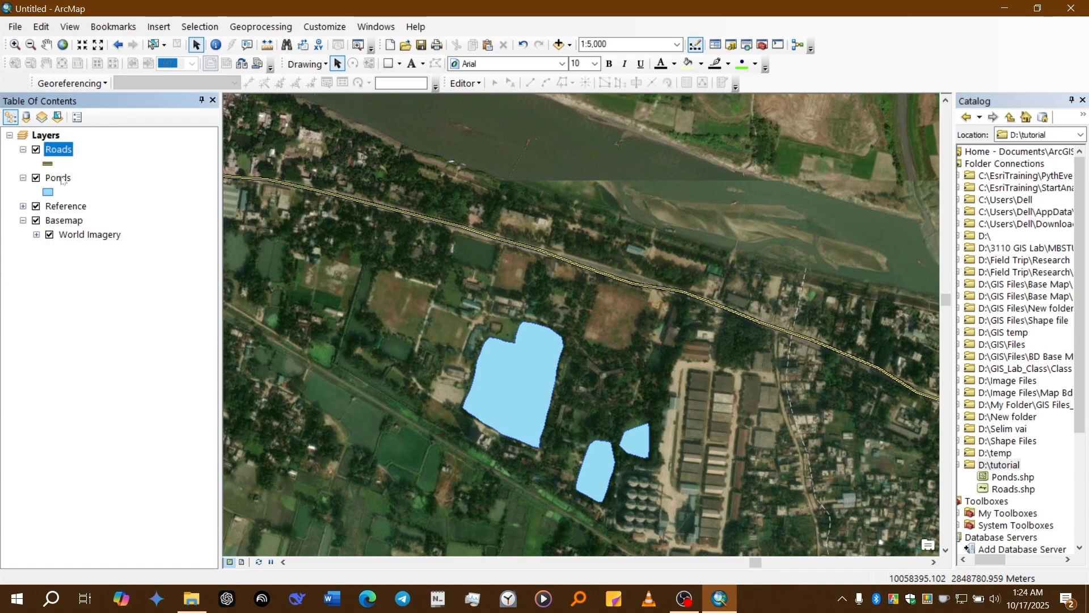
{"action": "right_click", "coordinate": [62, 180]}
{"action": "left_click", "coordinate": [103, 213]}
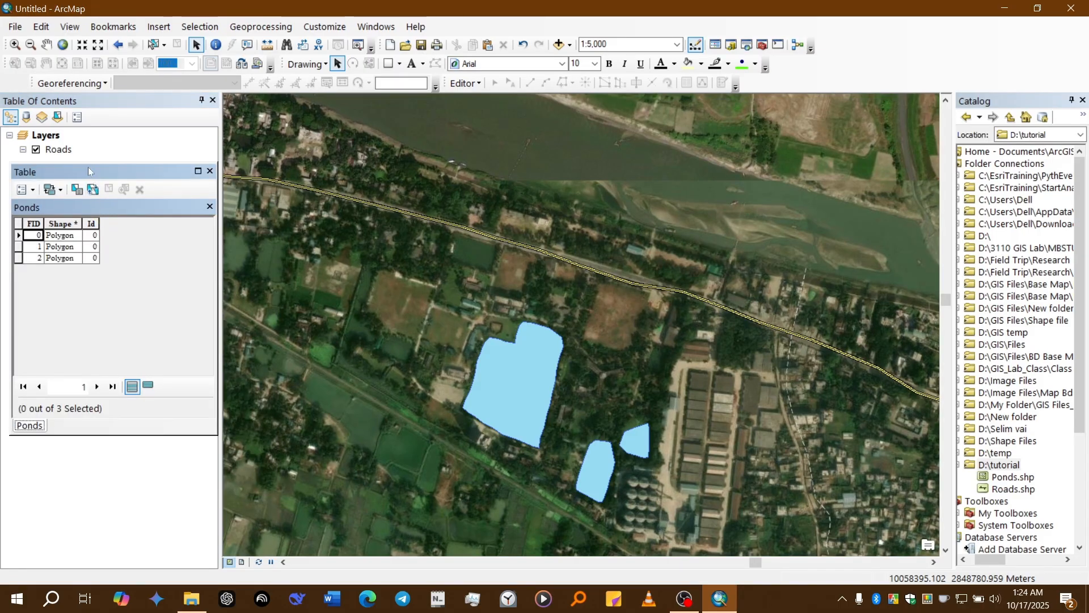
Add a text field named pond_name with length 50 to the Ponds attribute table
{"action": "left_click_drag", "start_coordinate": [88, 171], "coordinate": [112, 151]}
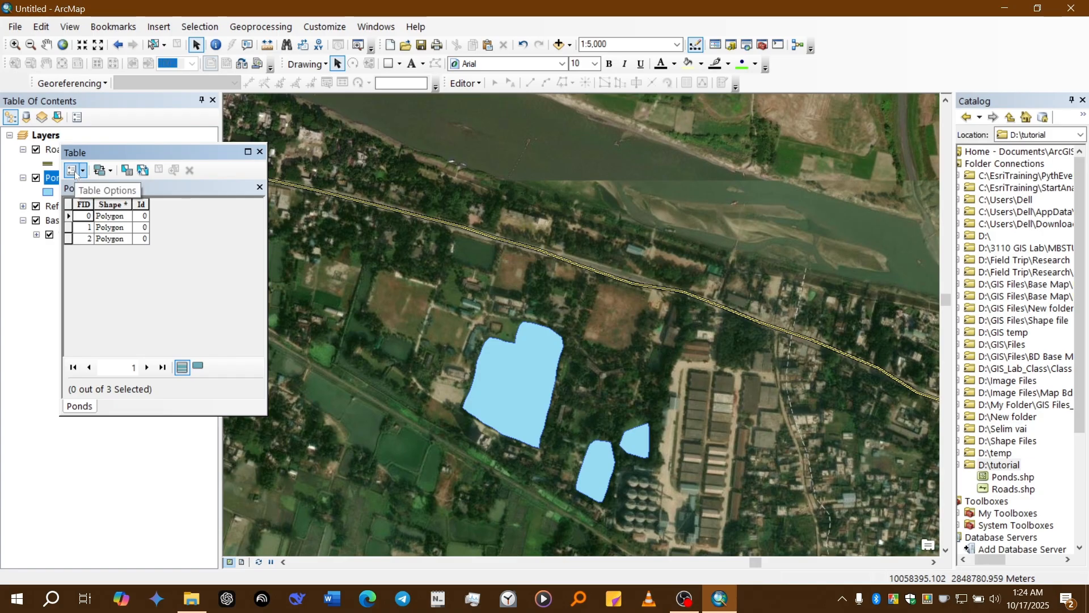
{"action": "left_click", "coordinate": [73, 170]}
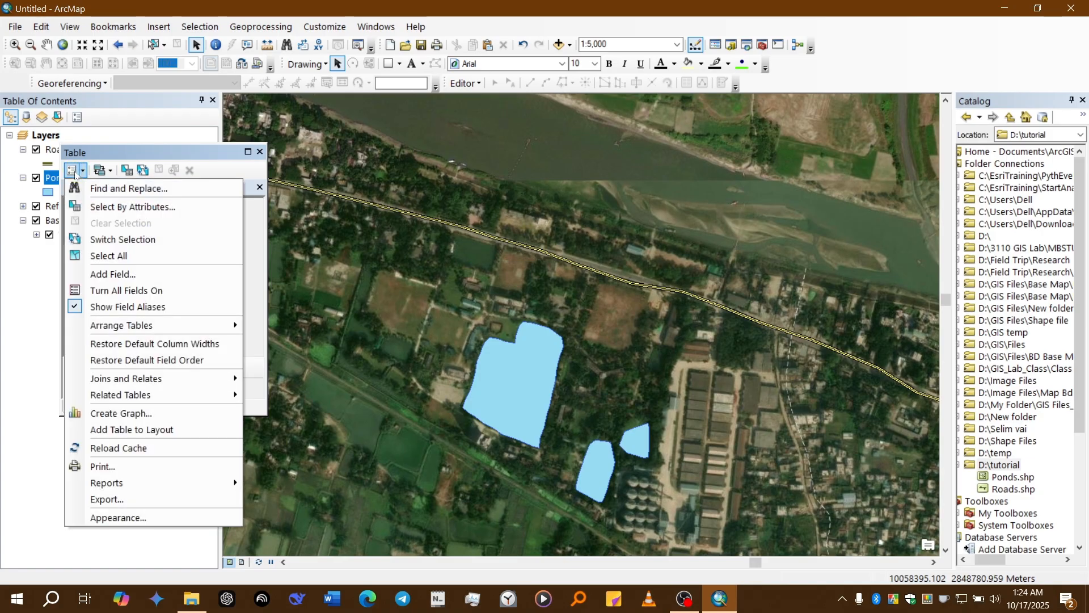
{"action": "key", "text": "ctrl"}
{"action": "key", "text": "ctrl"}
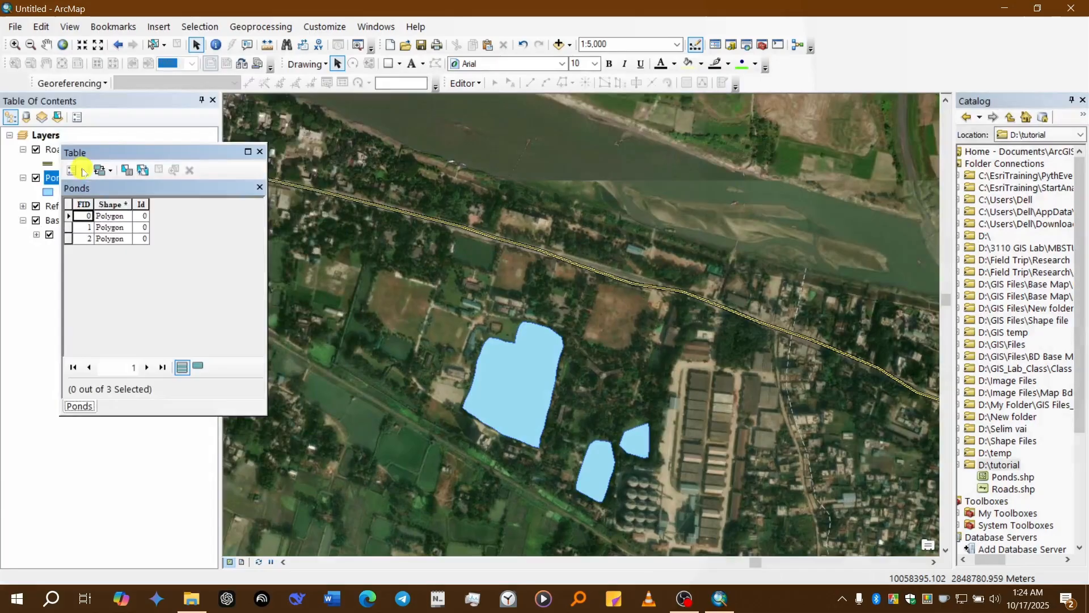
{"action": "left_click", "coordinate": [72, 170]}
{"action": "left_click", "coordinate": [123, 273]}
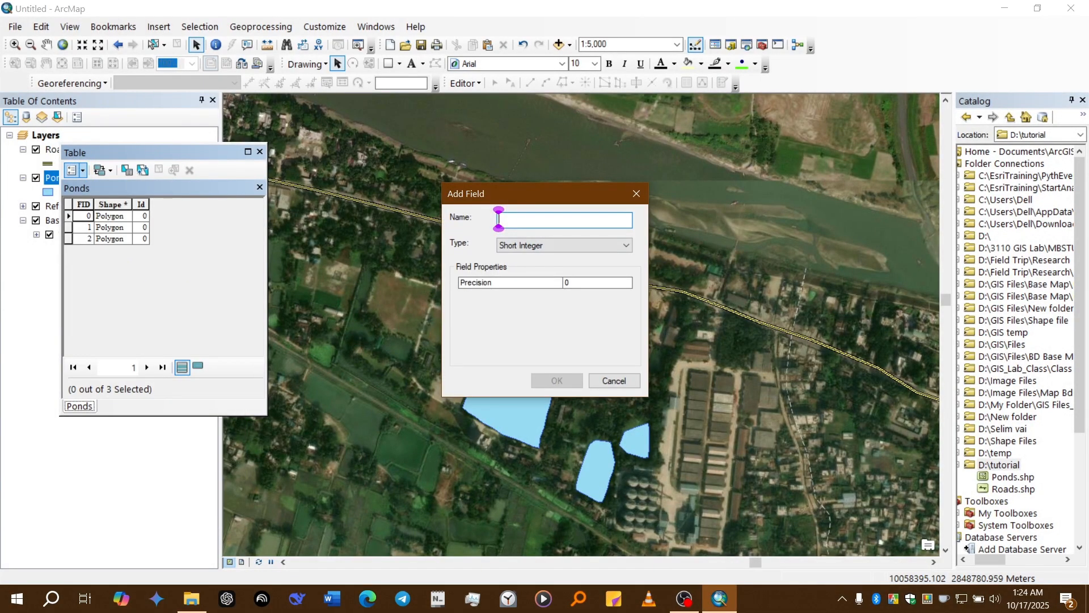
{"action": "type", "text": "po"}
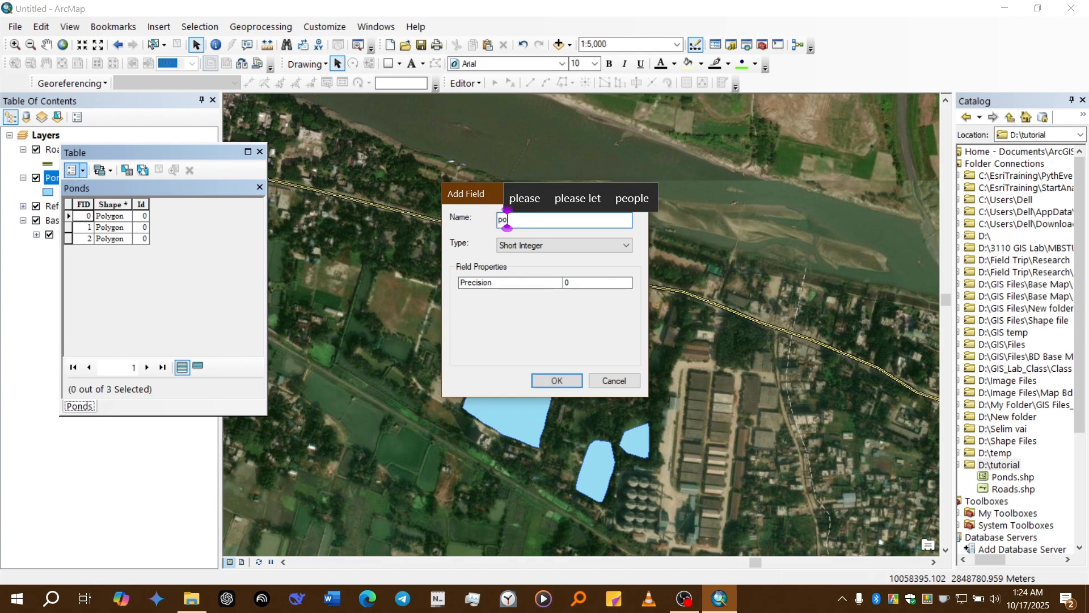
{"action": "type", "text": "nd_name"}
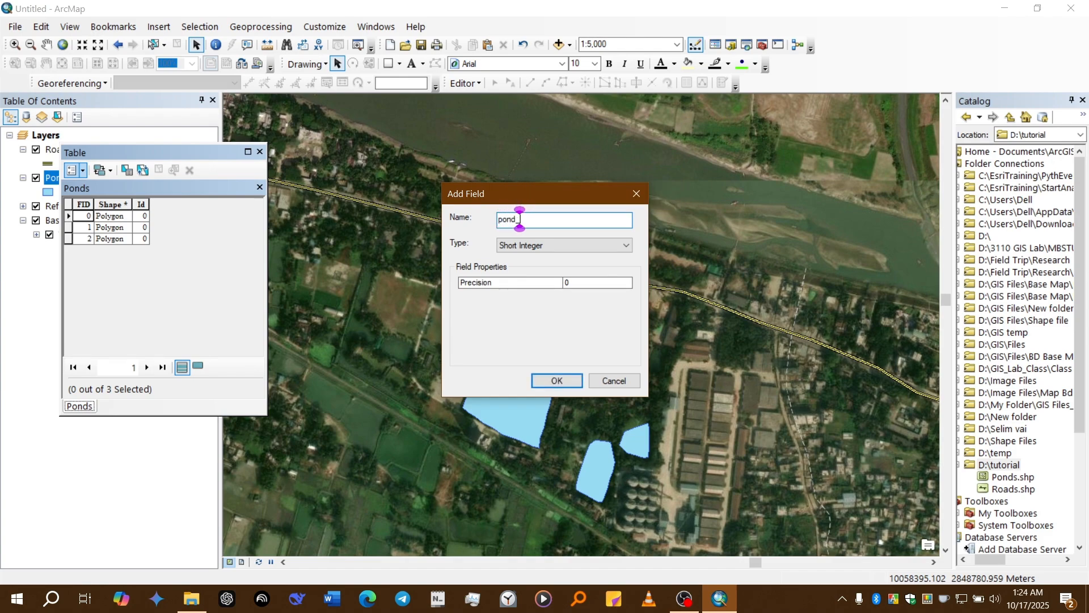
{"action": "left_click", "coordinate": [517, 244]}
{"action": "left_click", "coordinate": [519, 299]}
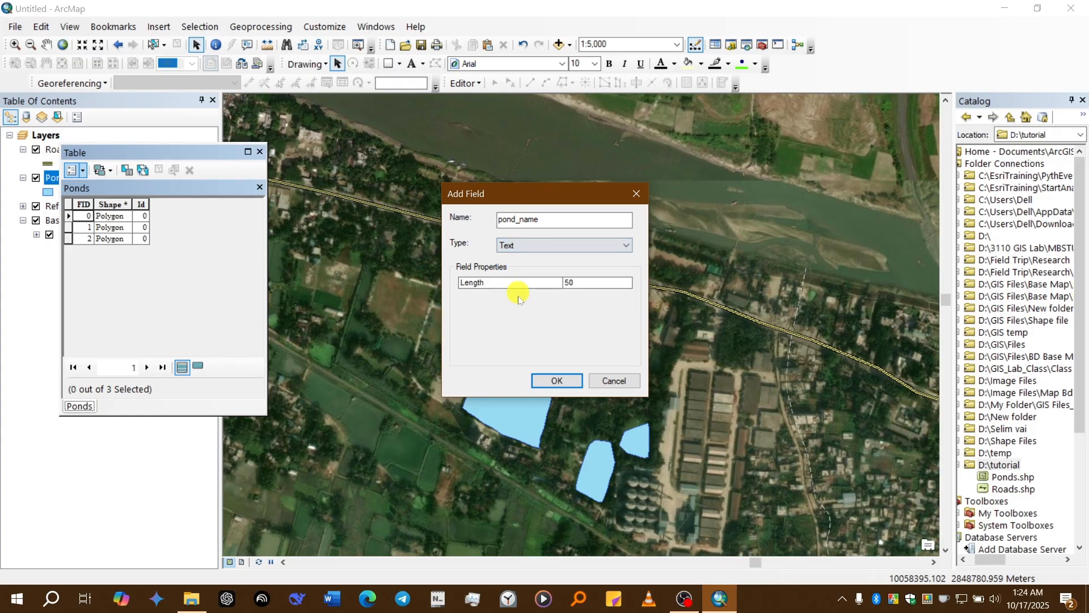
{"action": "left_click", "coordinate": [603, 286]}
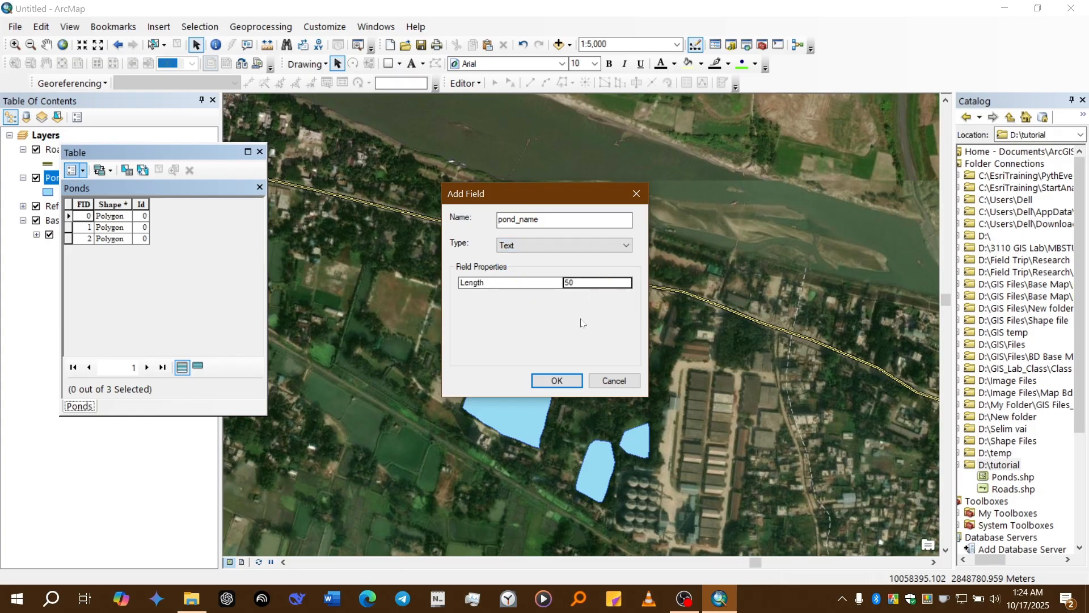
{"action": "left_click", "coordinate": [559, 379]}
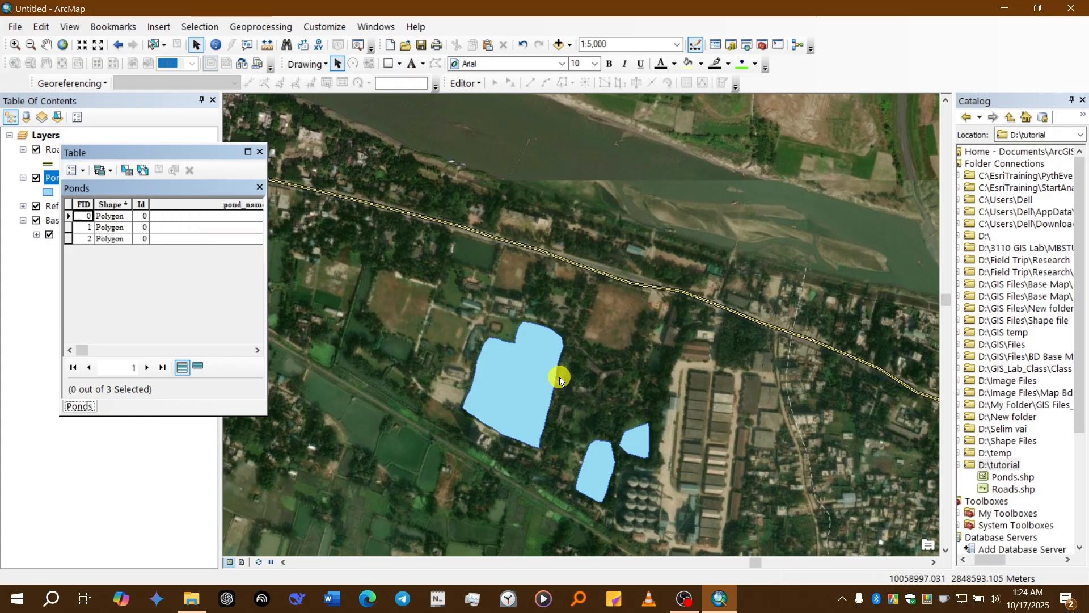
Narrow the pond_name column so all fields of the Ponds table fit in view
{"action": "left_click", "coordinate": [149, 350]}
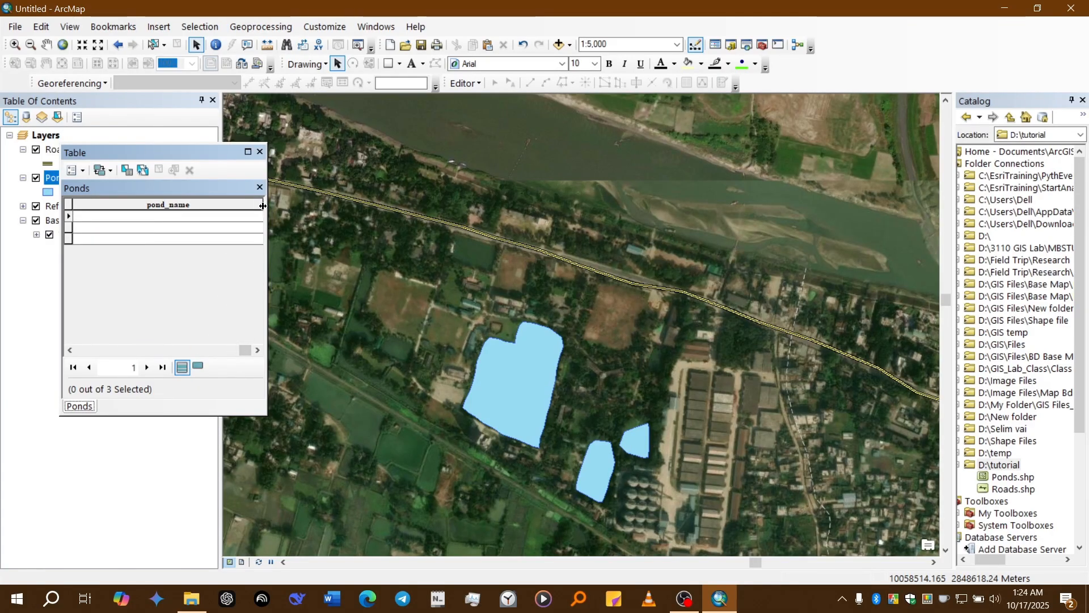
{"action": "left_click_drag", "start_coordinate": [263, 205], "coordinate": [156, 209]}
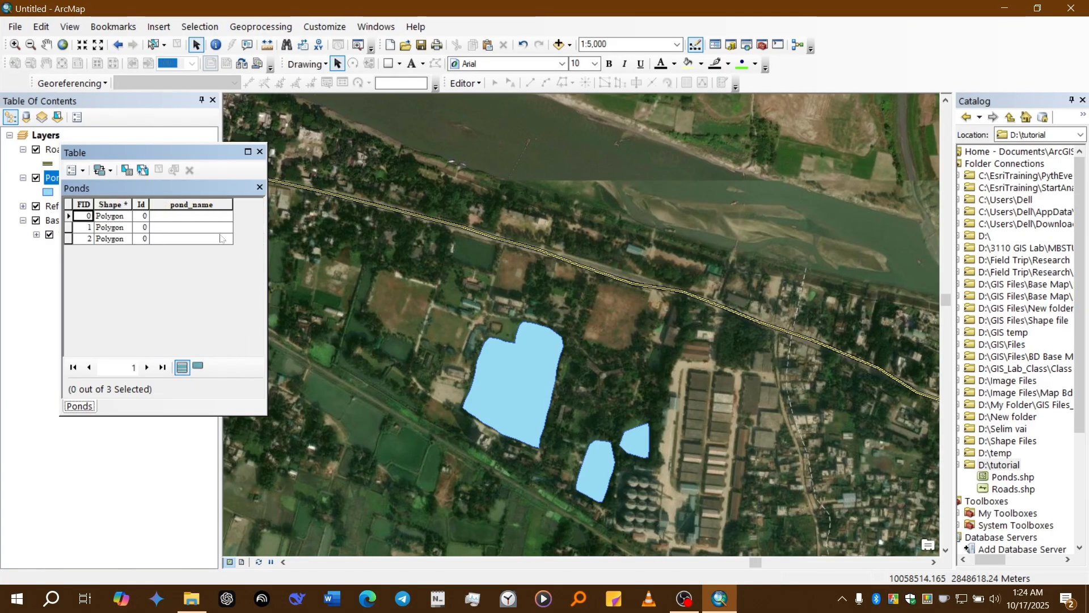
{"action": "left_click", "coordinate": [211, 205]}
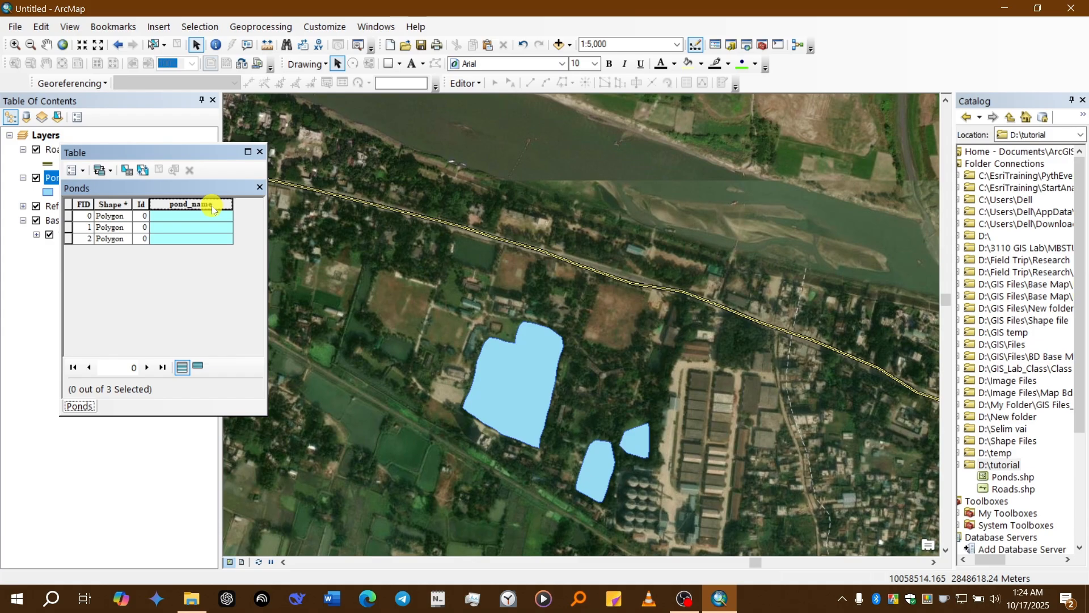
Select each Ponds record in turn to match it with its polygon on the map, ending on the first record
{"action": "left_click", "coordinate": [67, 216]}
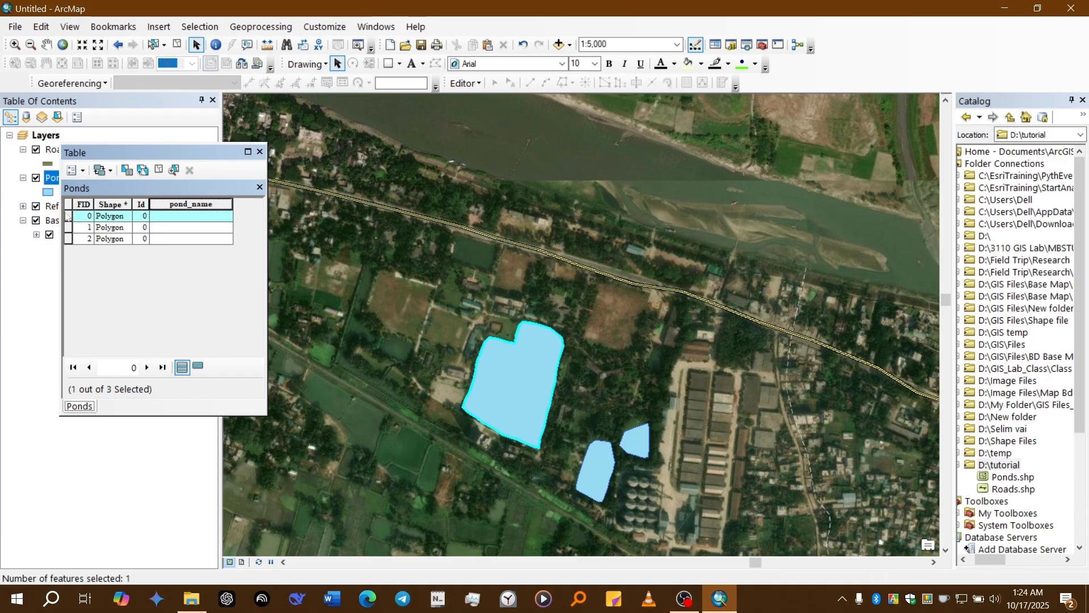
{"action": "left_click", "coordinate": [67, 228]}
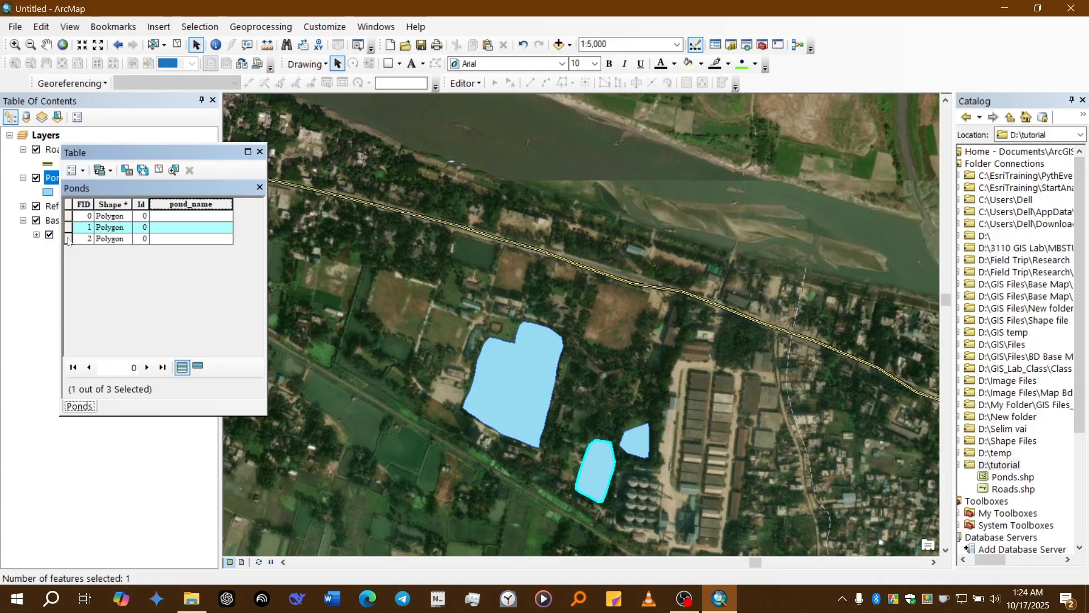
{"action": "left_click", "coordinate": [68, 240]}
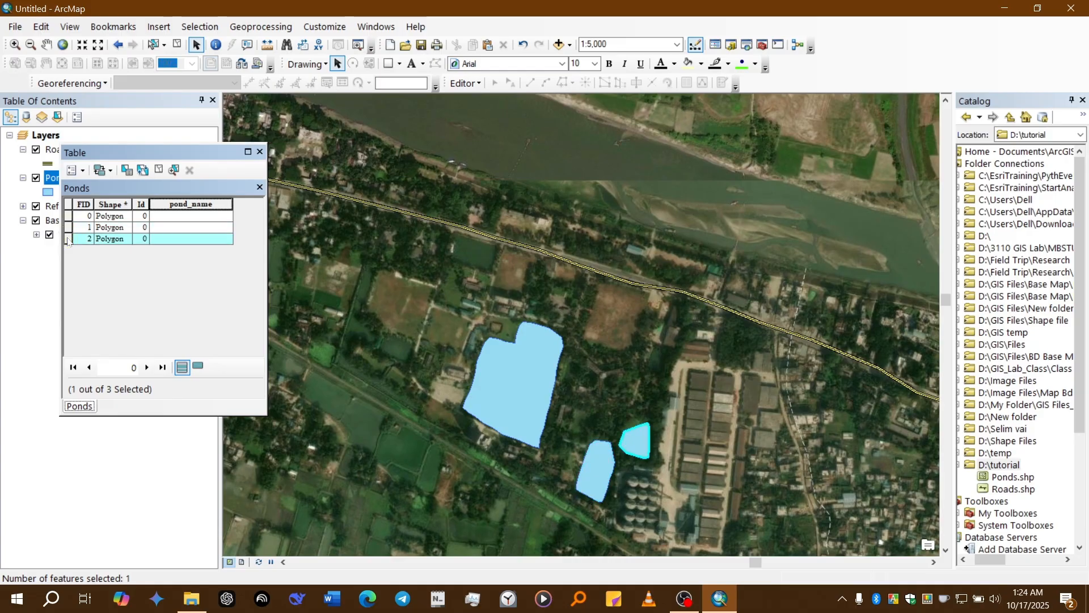
{"action": "left_click", "coordinate": [68, 216]}
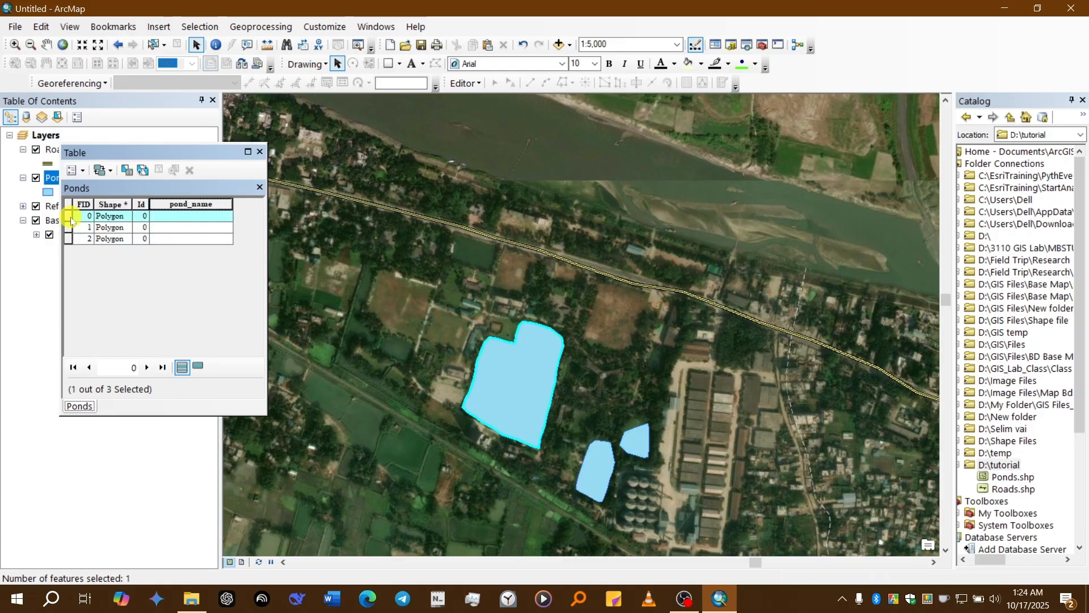
Start an edit session for the Ponds attributes, continuing past the spatial reference warnings
{"action": "left_click", "coordinate": [170, 220]}
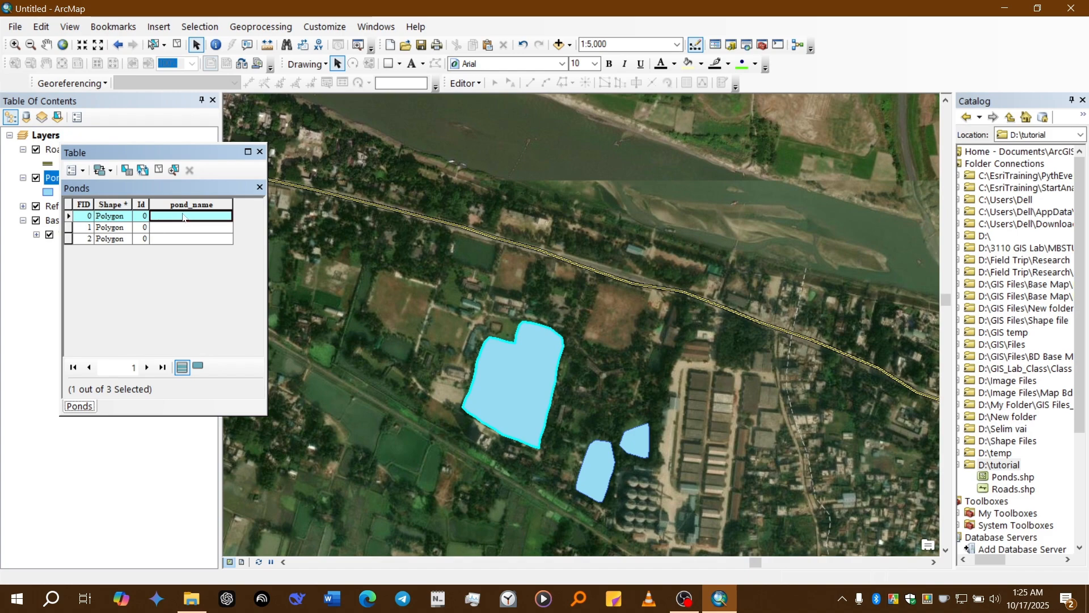
{"action": "left_click", "coordinate": [464, 84]}
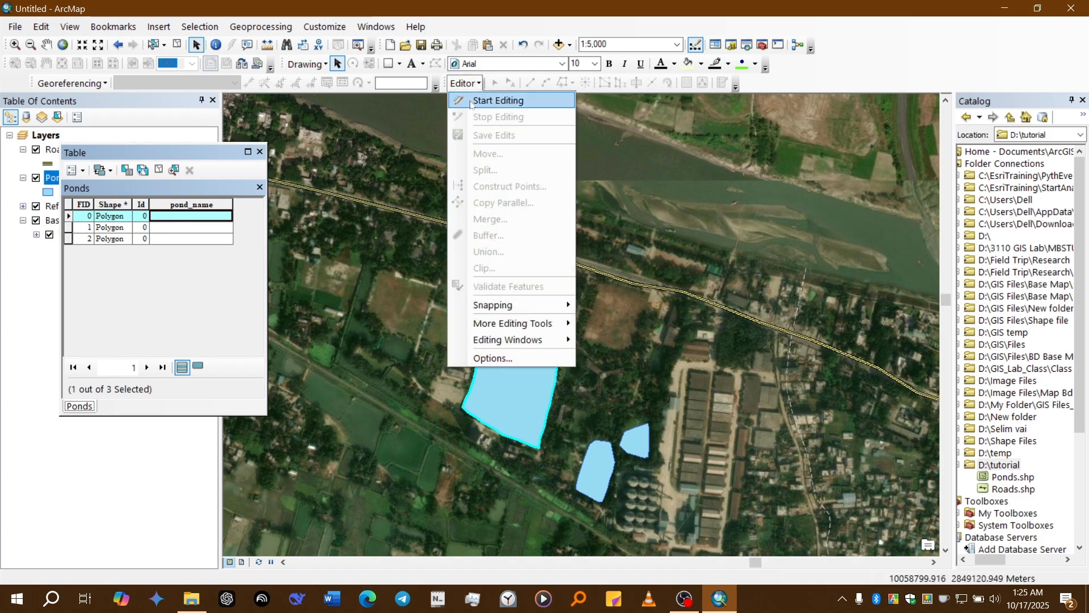
{"action": "left_click", "coordinate": [470, 102]}
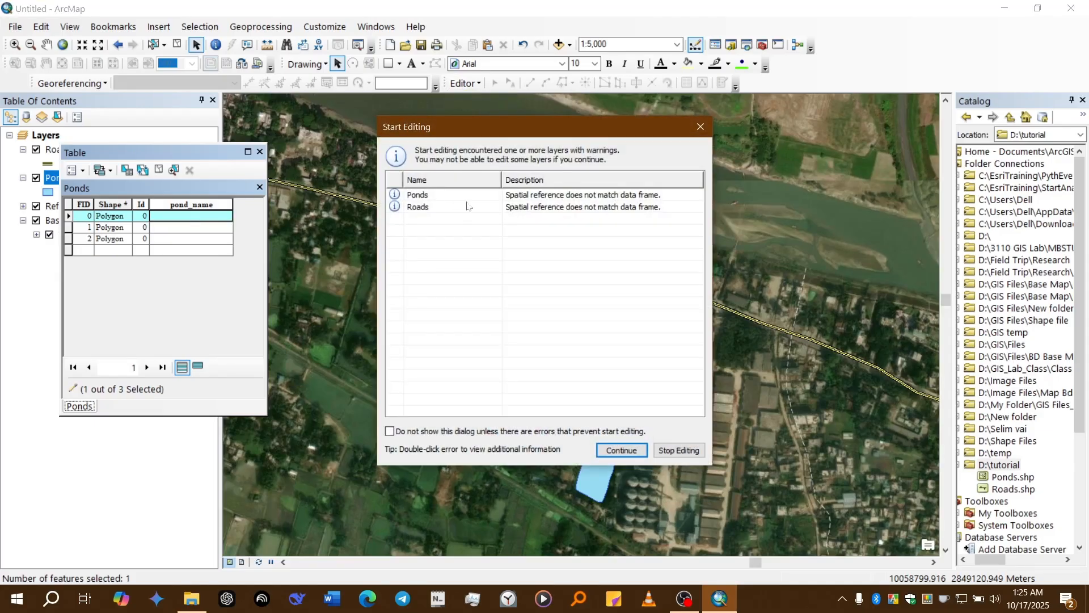
{"action": "left_click", "coordinate": [466, 198]}
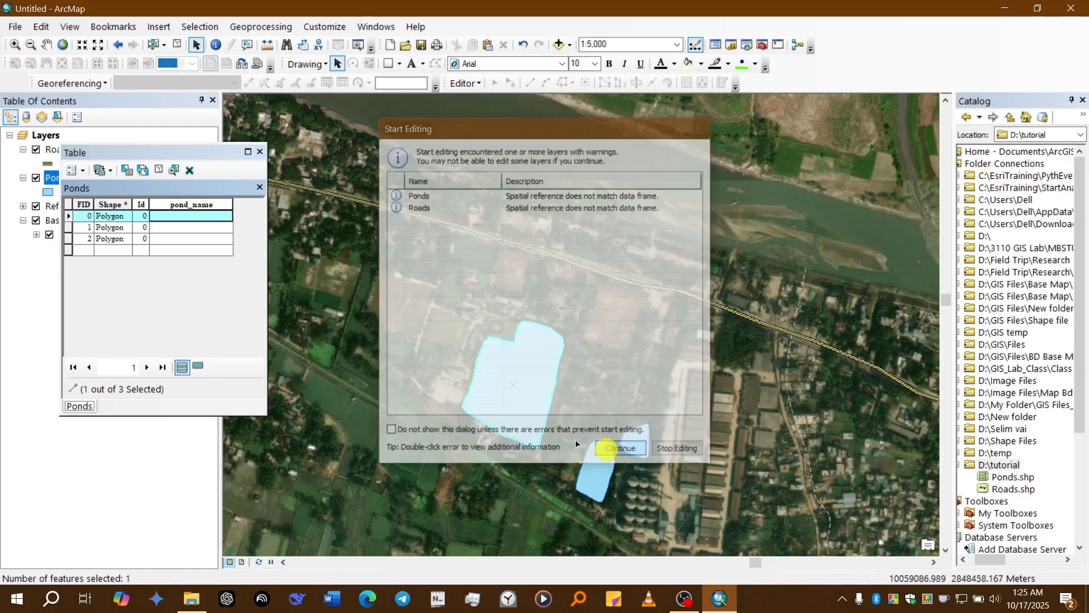
{"action": "left_click", "coordinate": [607, 449]}
Fill pond_name with Pond 1, Pond 2 and Pond 3 for the three records in order, and close the table
{"action": "left_click", "coordinate": [205, 218]}
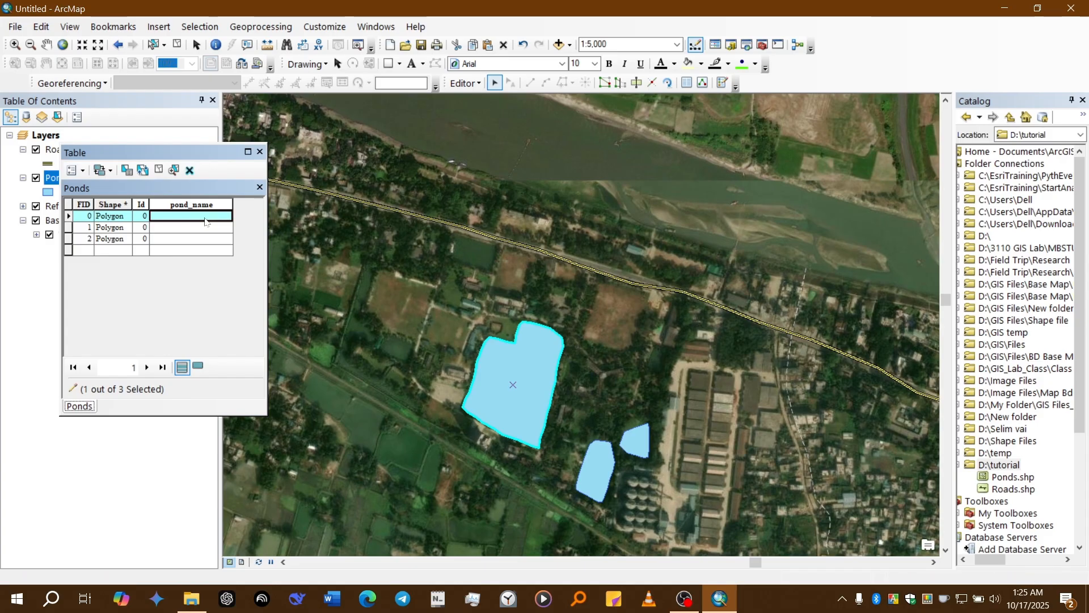
{"action": "left_click", "coordinate": [205, 220]}
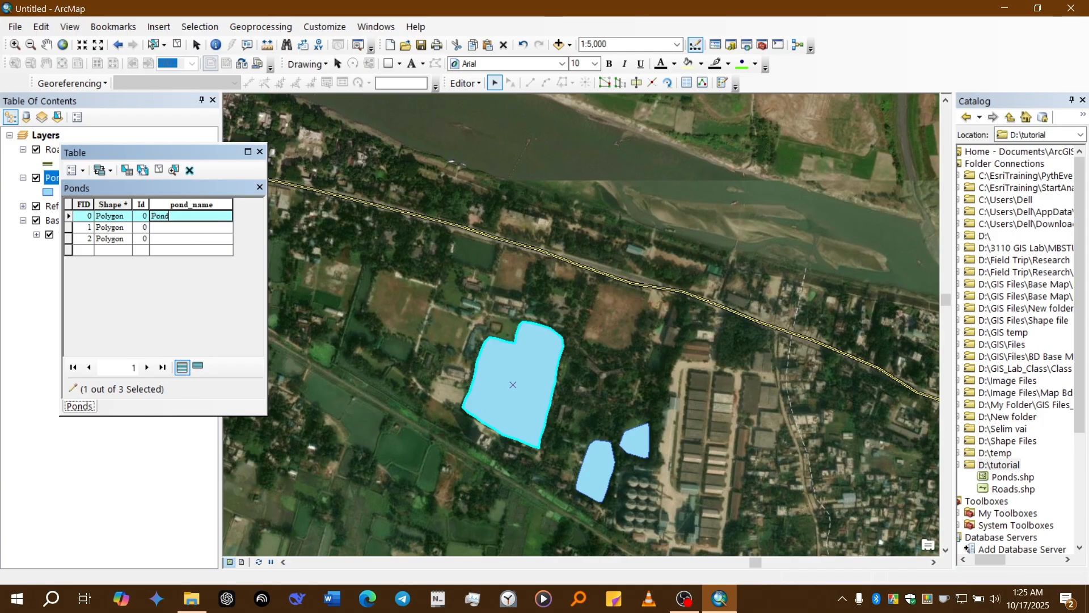
{"action": "left_click", "coordinate": [206, 229]}
{"action": "left_click", "coordinate": [203, 229]}
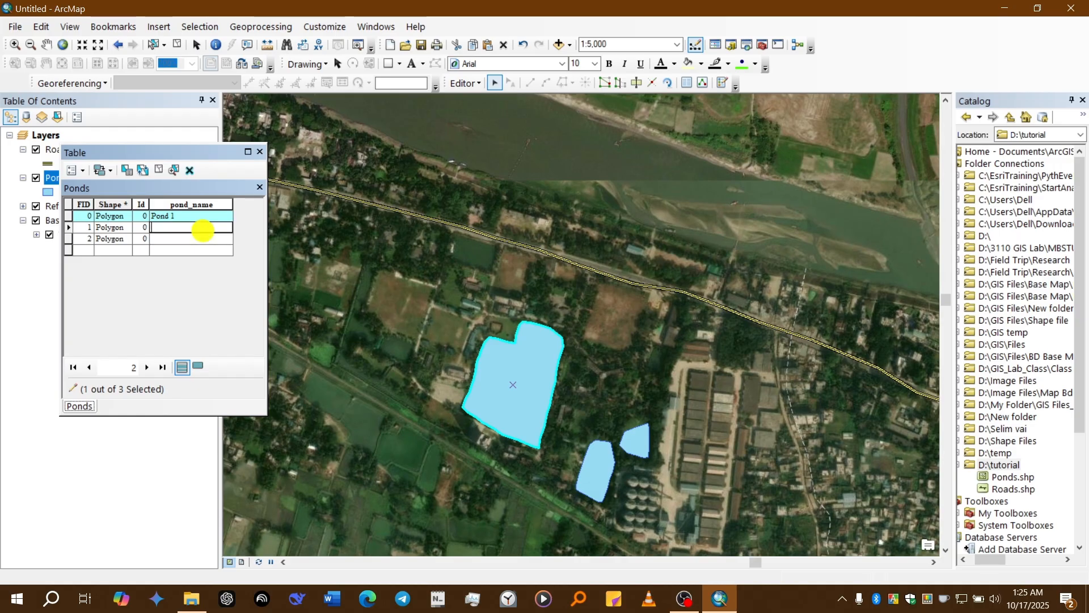
{"action": "type", "text": "Pond 2"}
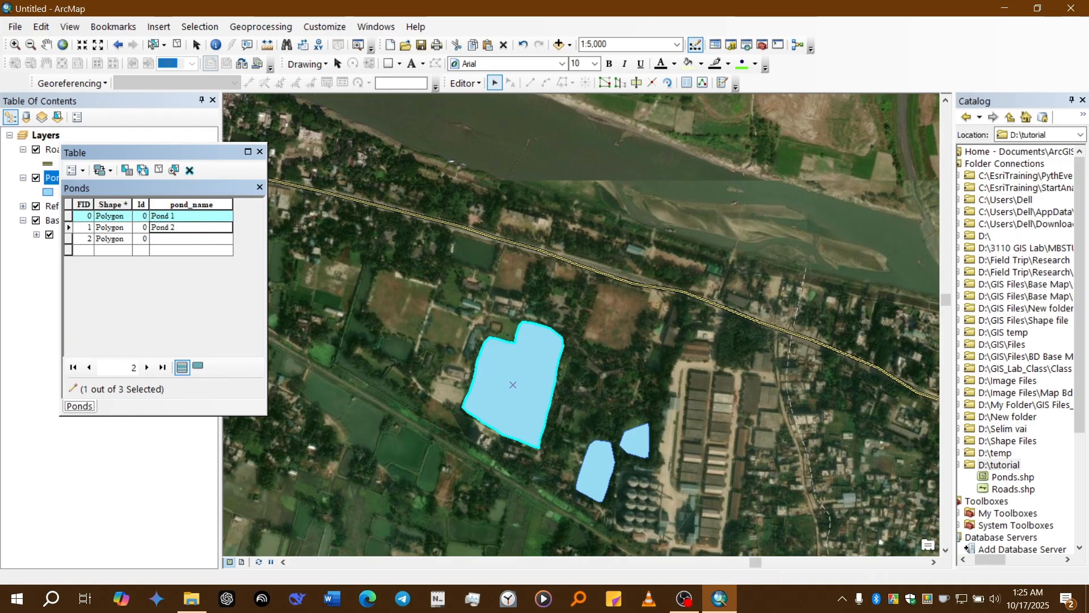
{"action": "key", "text": "Return"}
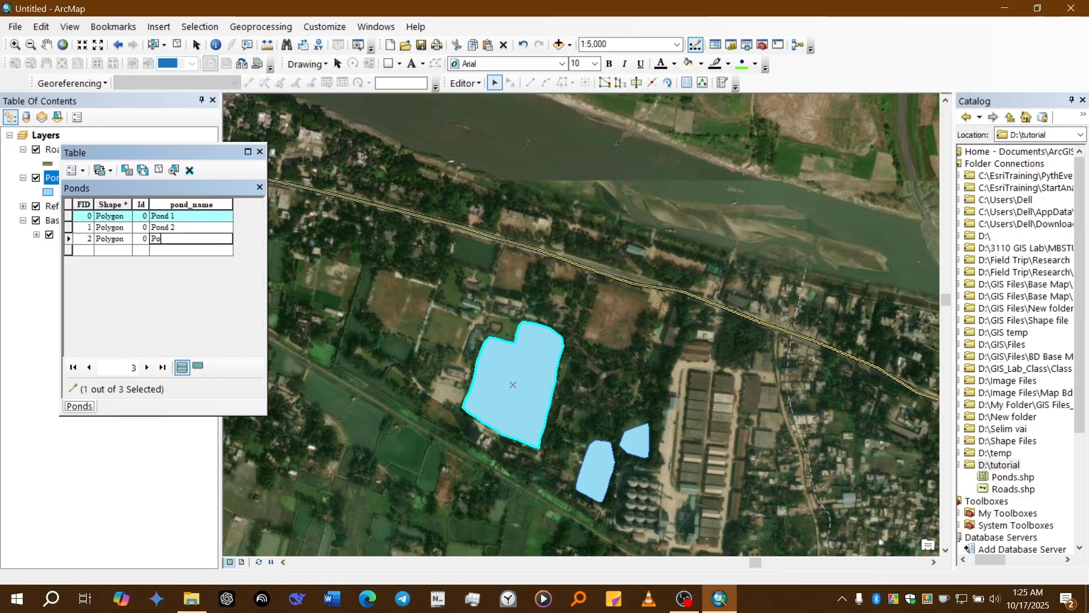
{"action": "type", "text": "Pond 3"}
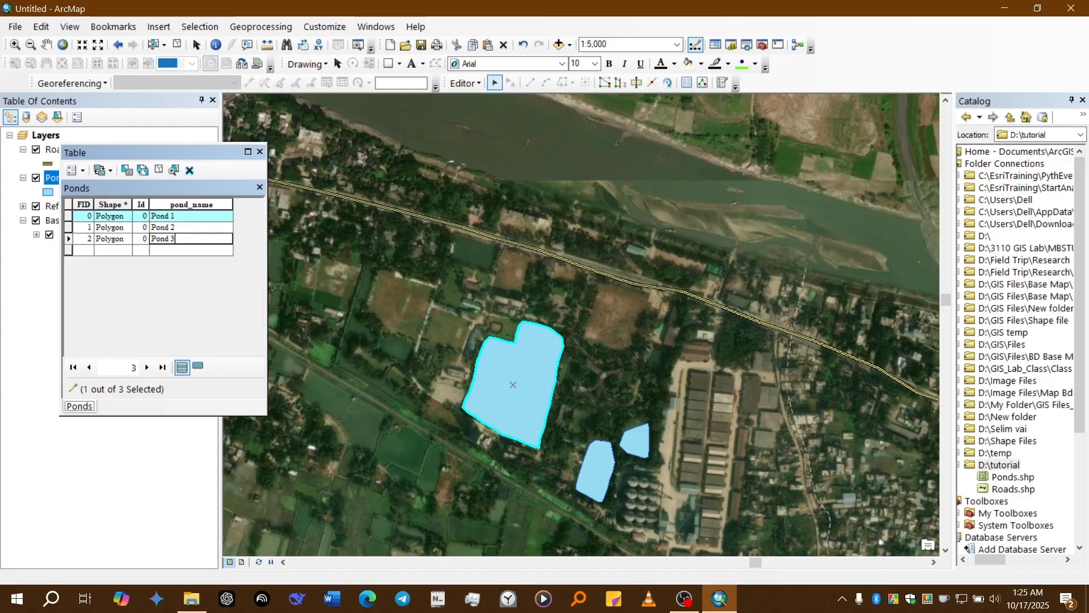
{"action": "left_click", "coordinate": [260, 153]}
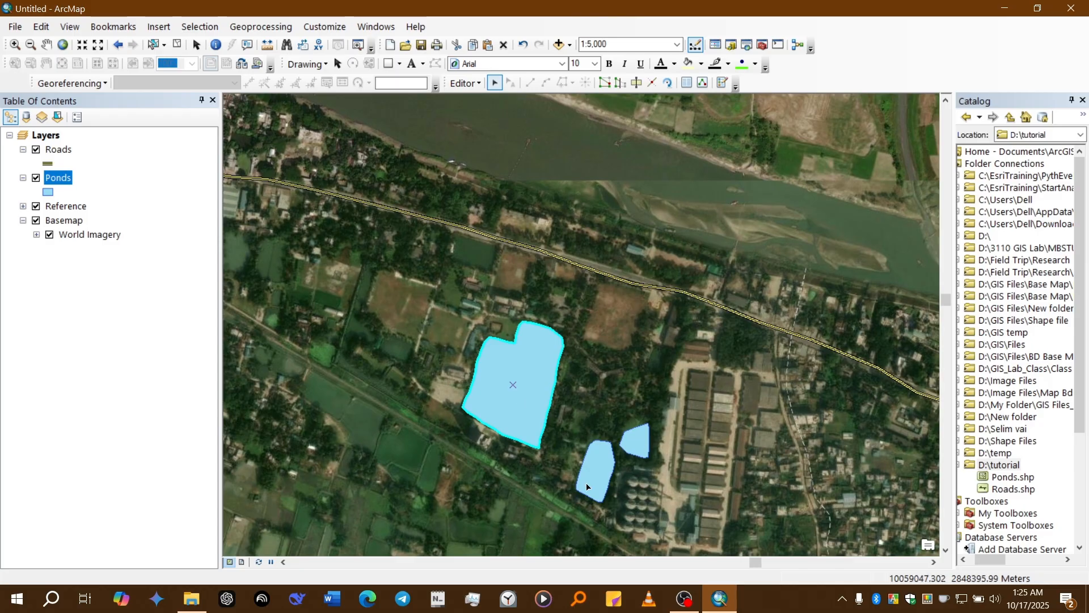
Turn on labels for the Ponds layer in its properties, using pond_name as the label field
{"action": "scroll", "coordinate": [591, 482], "scroll_direction": "up", "scroll_amount": 1}
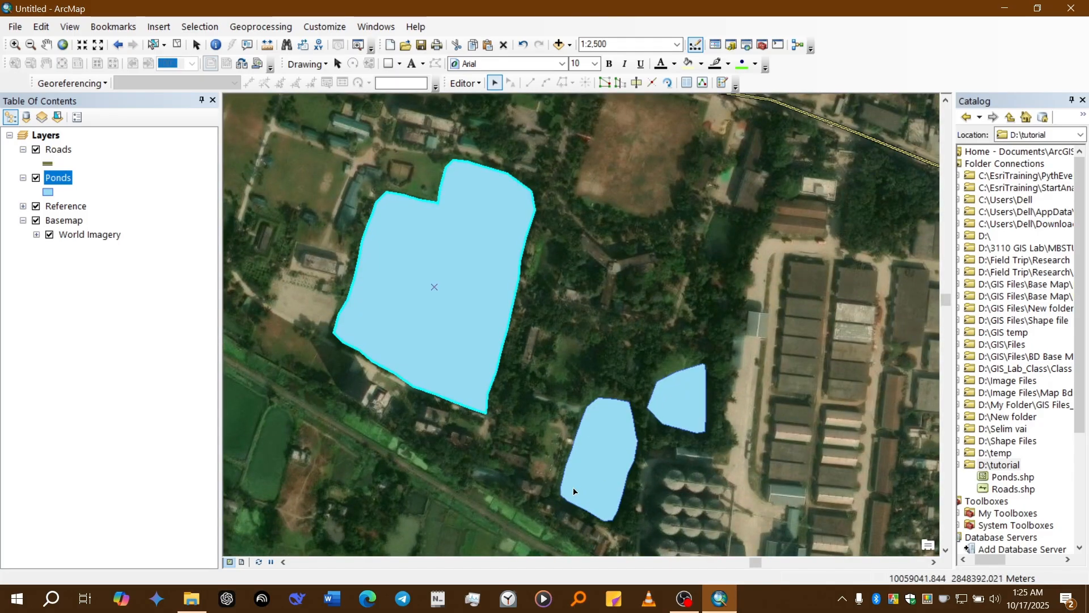
{"action": "right_click", "coordinate": [66, 180]}
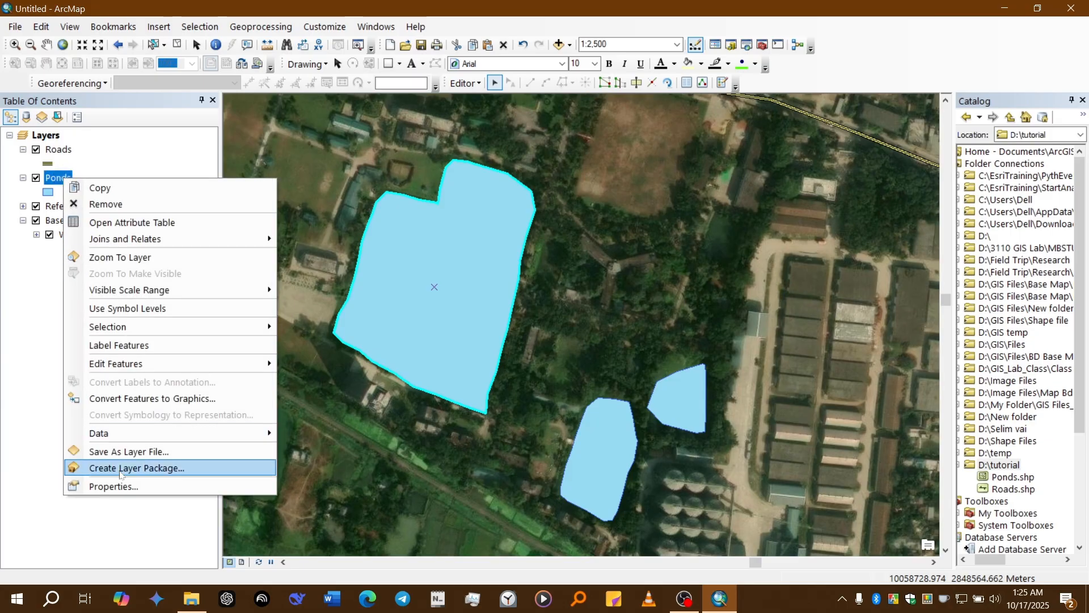
{"action": "left_click", "coordinate": [114, 487]}
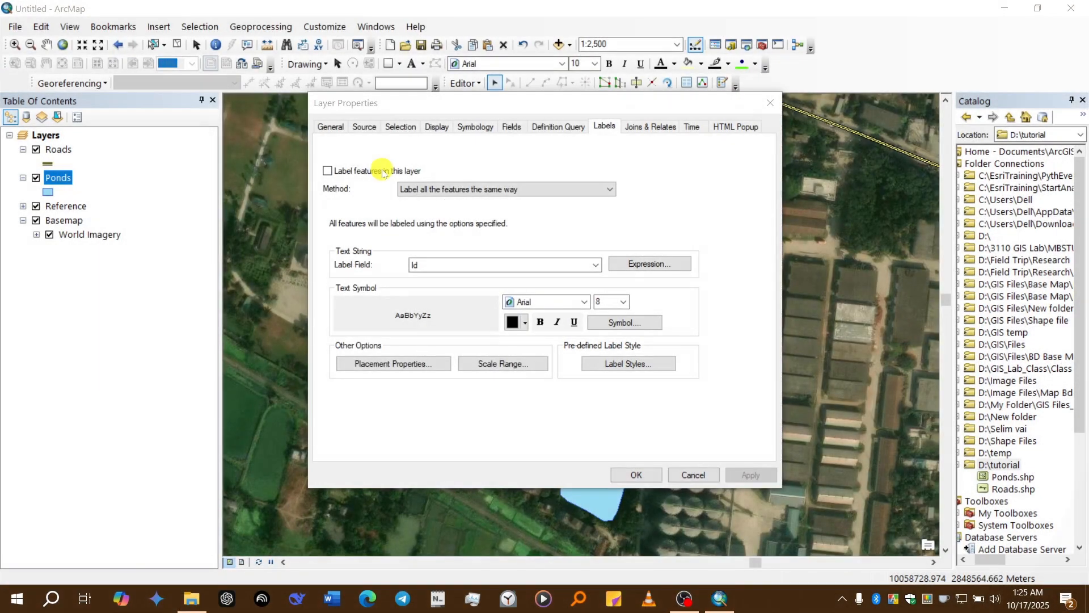
{"action": "left_click", "coordinate": [384, 171]}
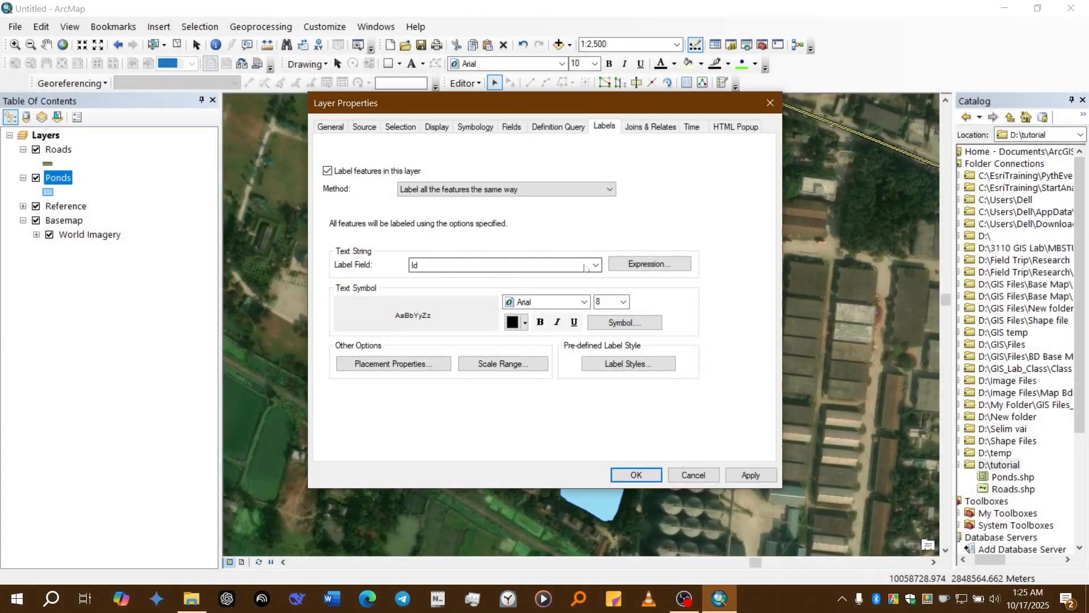
{"action": "left_click", "coordinate": [587, 265]}
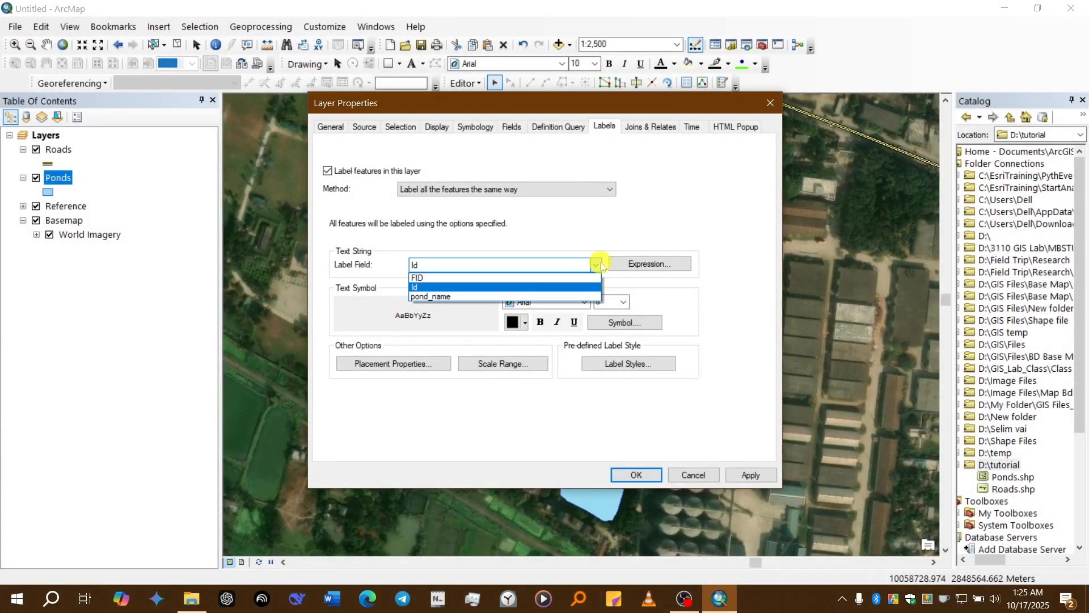
{"action": "left_click", "coordinate": [489, 295]}
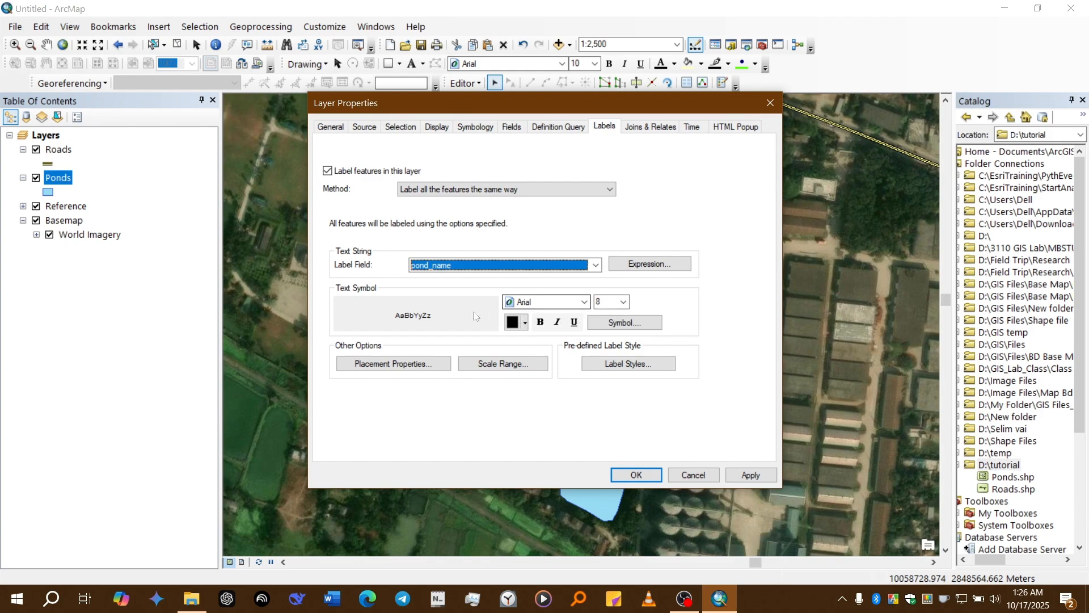
Set the font of the Ponds labels to Times New Roman
{"action": "left_click", "coordinate": [583, 302]}
{"action": "type", "text": "ti"}
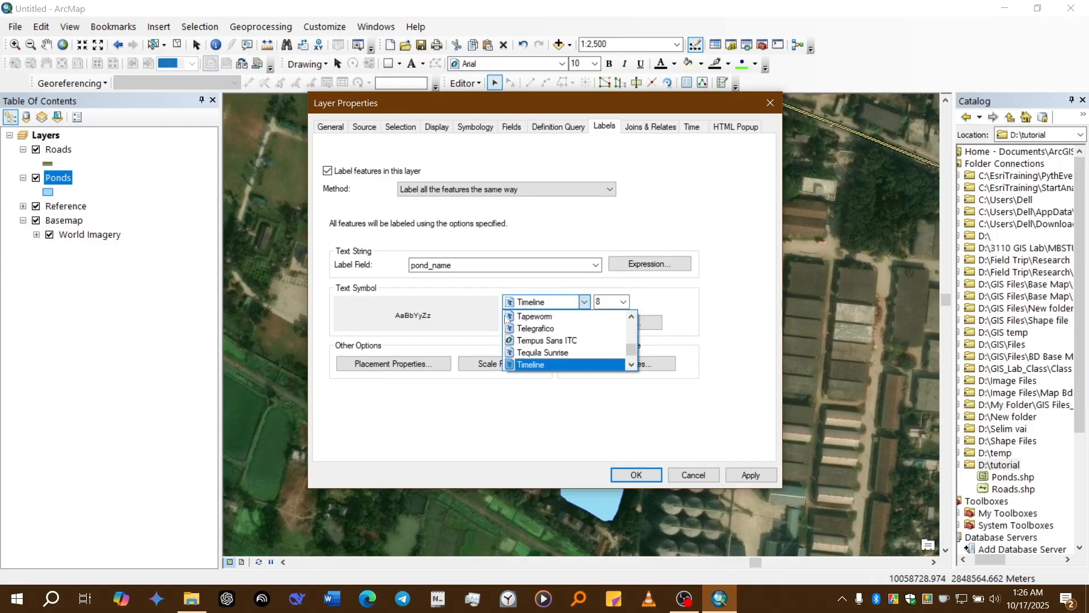
{"action": "key", "text": "Down"}
{"action": "key", "text": "Down"}
{"action": "key", "text": "Down"}
{"action": "key", "text": "Down"}
{"action": "key", "text": "Down"}
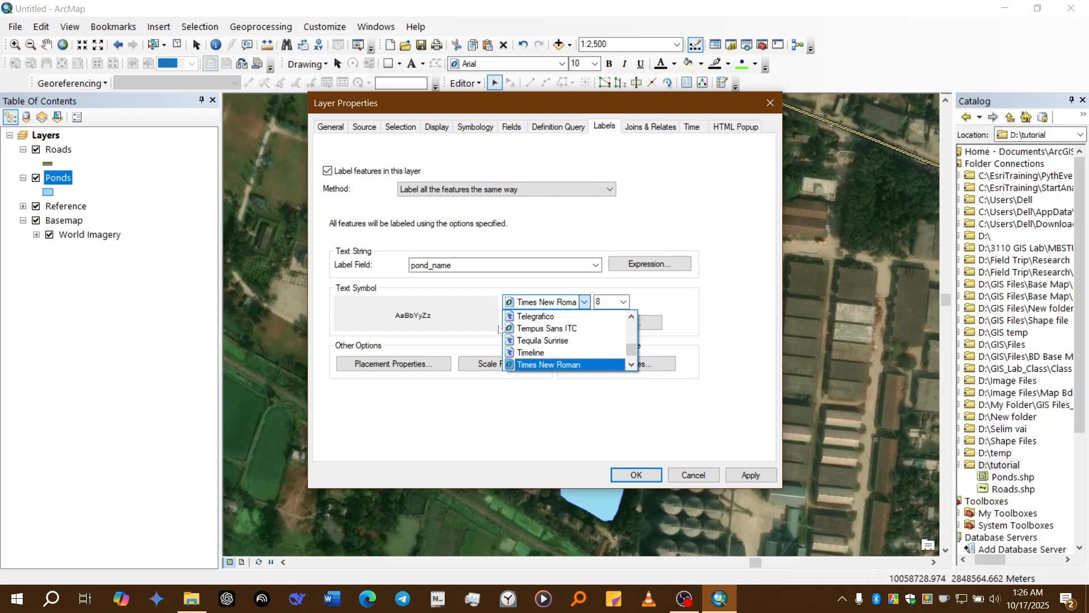
{"action": "left_click", "coordinate": [568, 366]}
Set the Ponds label size to 14 with a dark magenta text colour, and apply the layer properties
{"action": "left_click", "coordinate": [623, 302]}
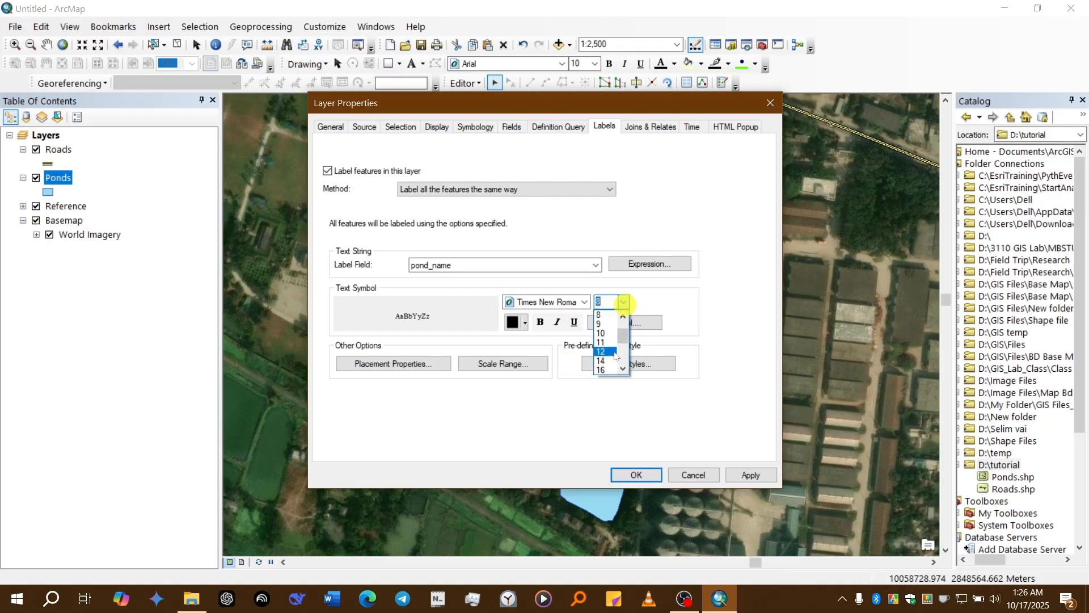
{"action": "left_click", "coordinate": [612, 364]}
{"action": "left_click", "coordinate": [525, 322]}
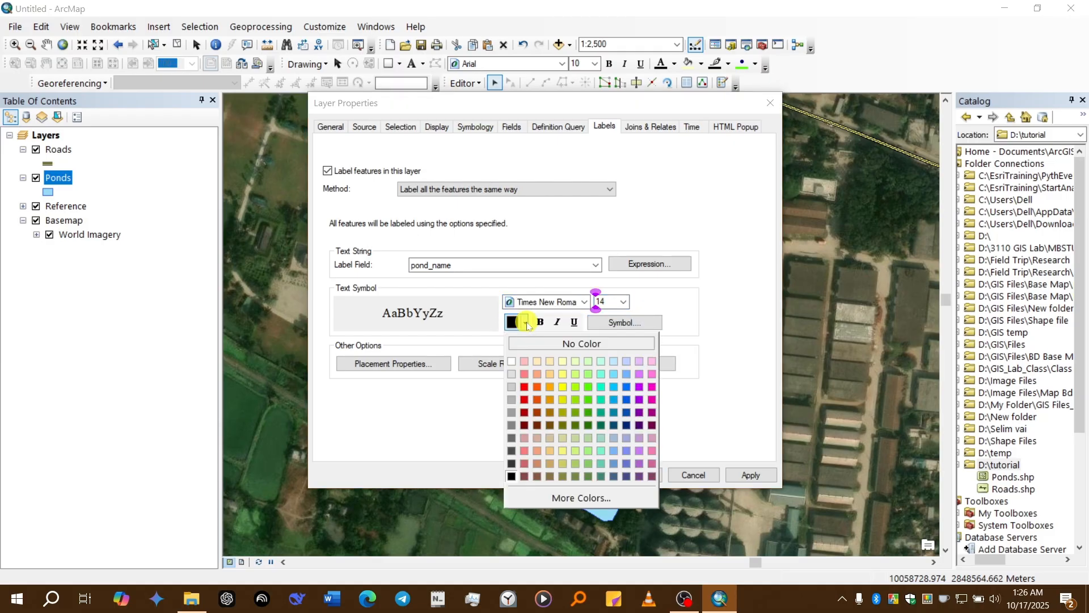
{"action": "left_click", "coordinate": [652, 425]}
{"action": "left_click", "coordinate": [636, 475]}
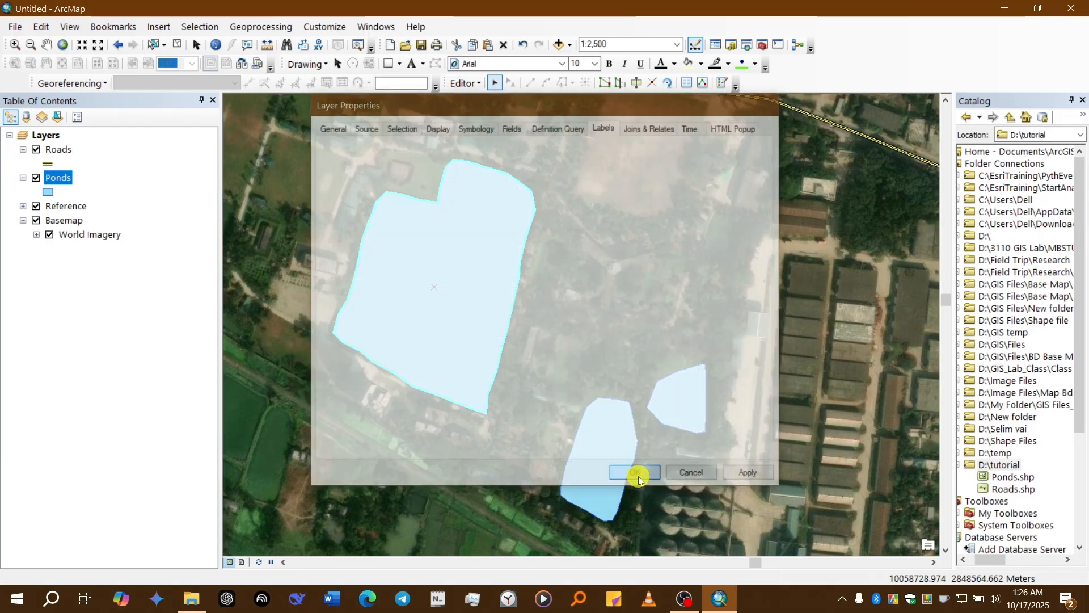
{"action": "left_click", "coordinate": [511, 336]}
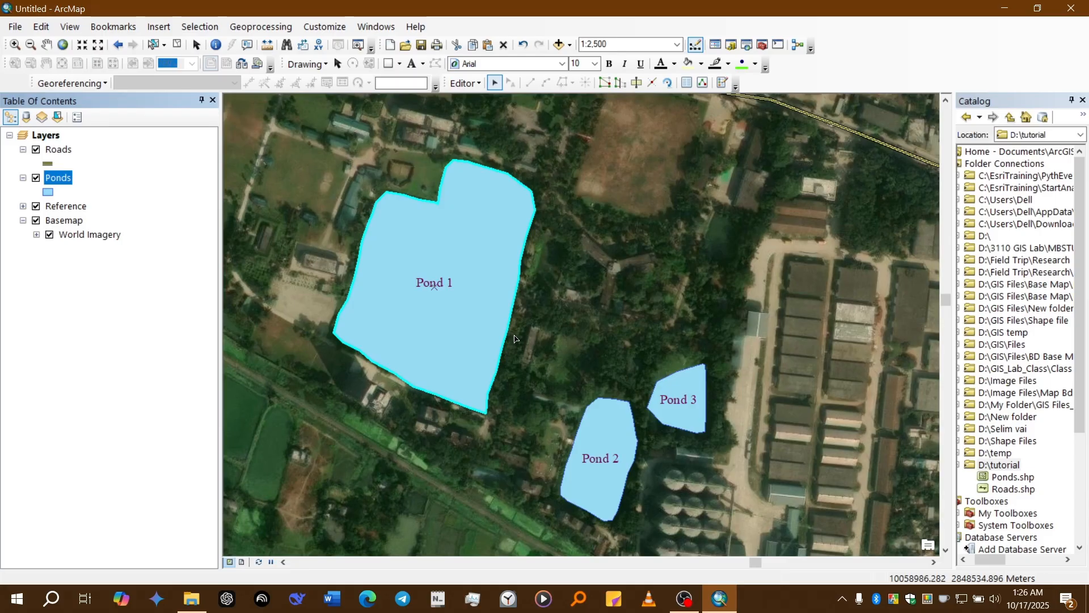
Open the Roads attribute table and check its options for adding a field
{"action": "scroll", "coordinate": [514, 339], "scroll_direction": "up", "scroll_amount": 2}
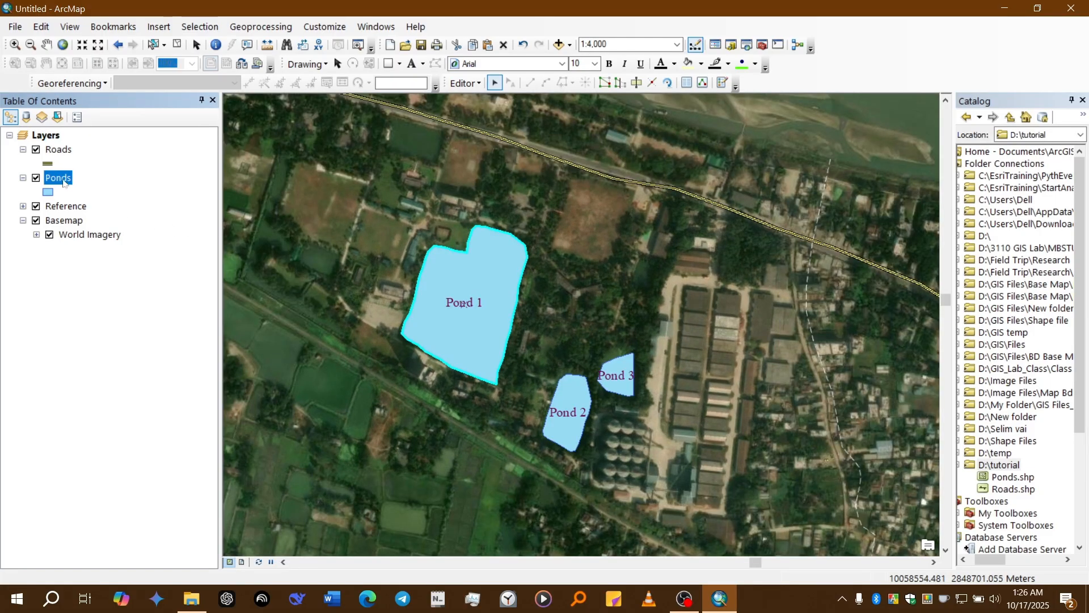
{"action": "right_click", "coordinate": [57, 151]}
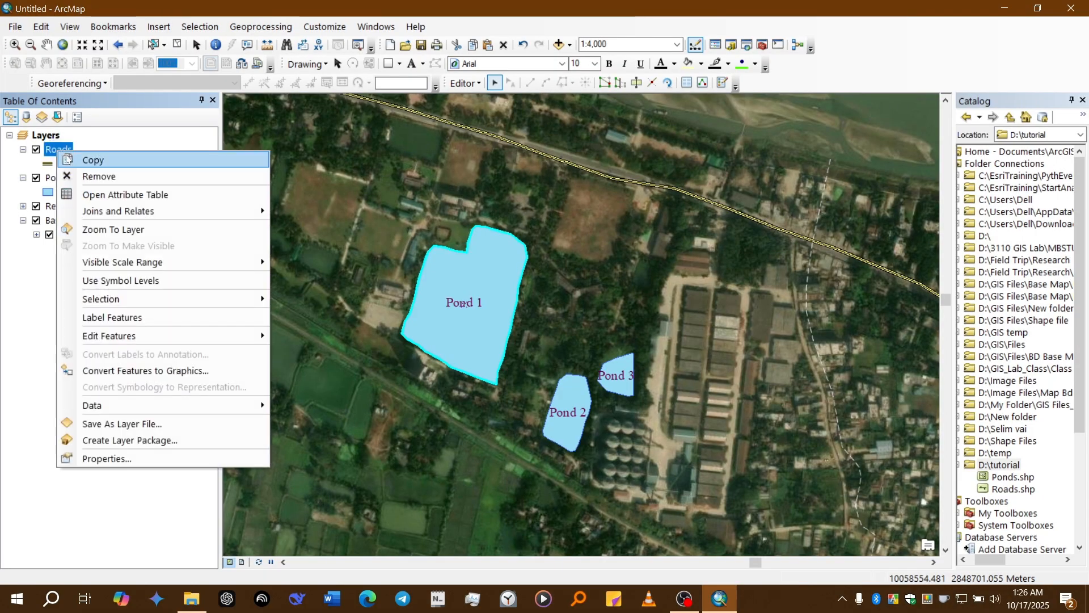
{"action": "left_click", "coordinate": [98, 194]}
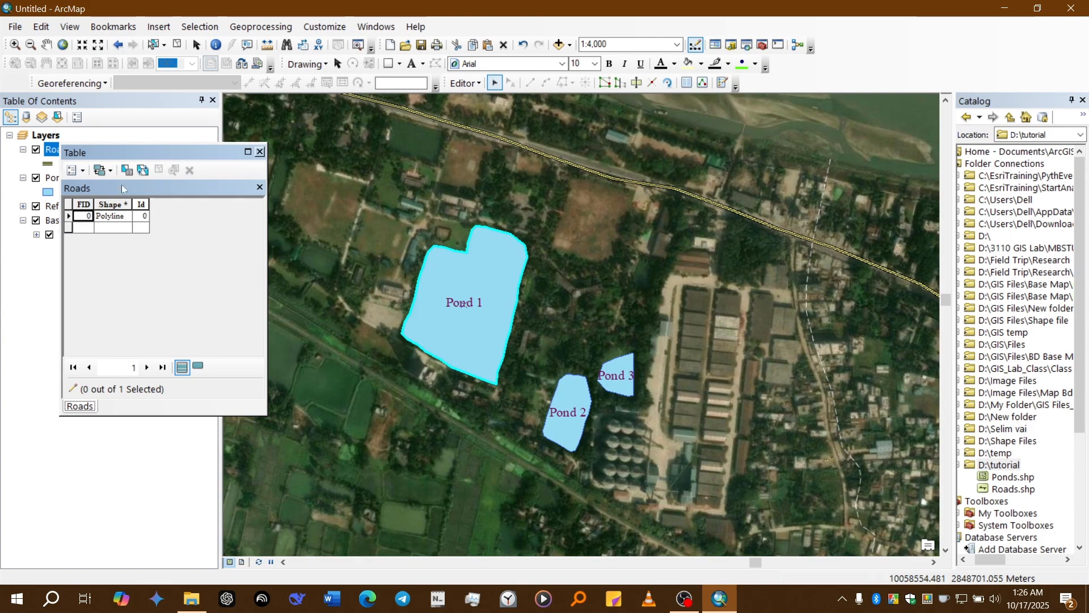
{"action": "left_click", "coordinate": [76, 173]}
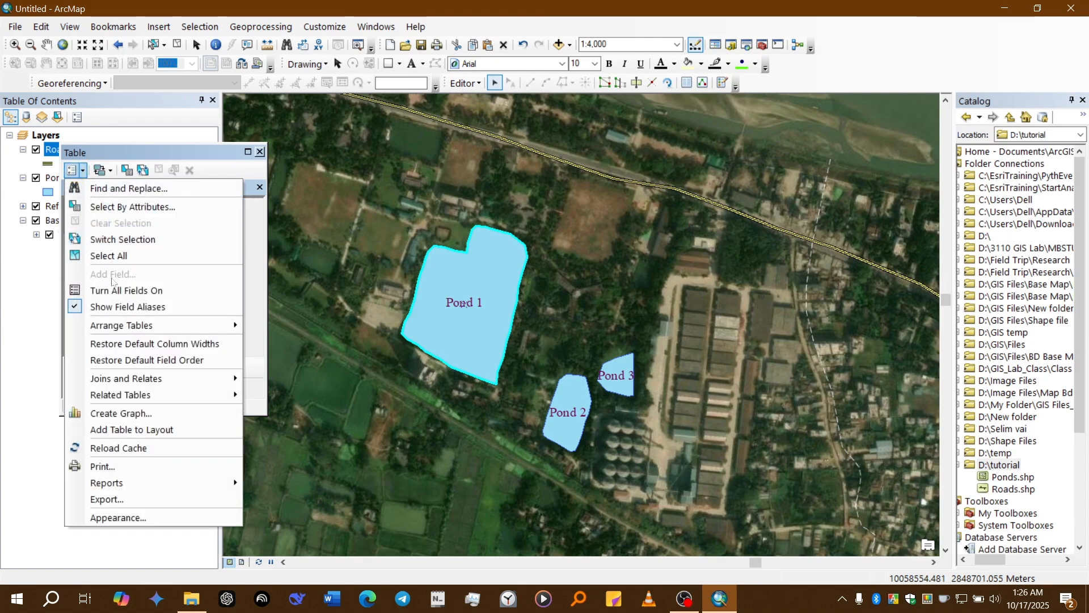
{"action": "left_click", "coordinate": [147, 156]}
{"action": "left_click", "coordinate": [81, 171]}
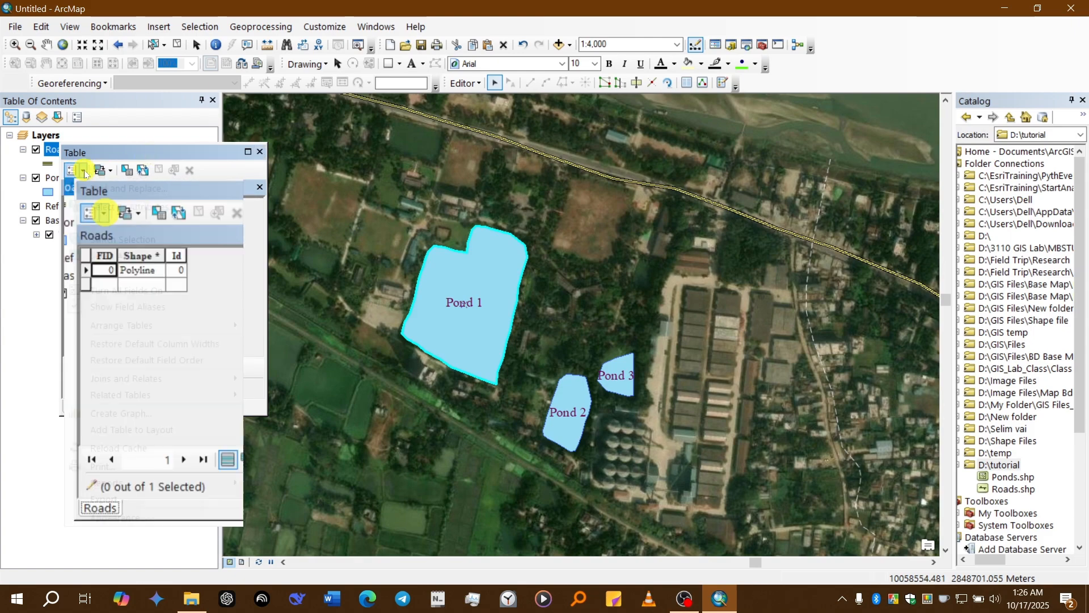
{"action": "left_click", "coordinate": [111, 139]}
{"action": "left_click", "coordinate": [111, 140]}
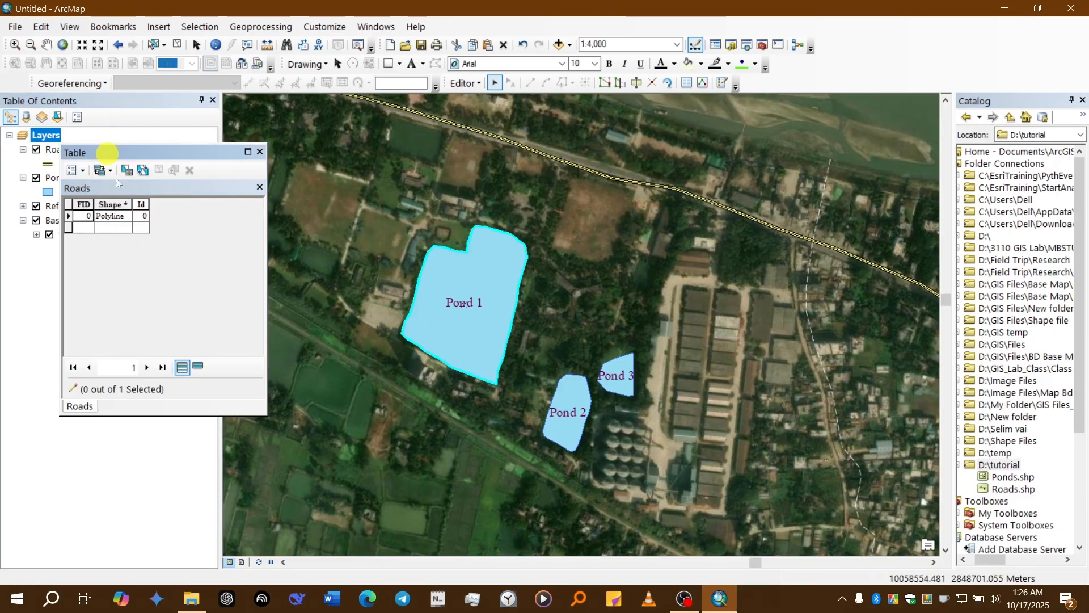
Select the road's record in the Roads table and try to add a field
{"action": "left_click", "coordinate": [69, 217]}
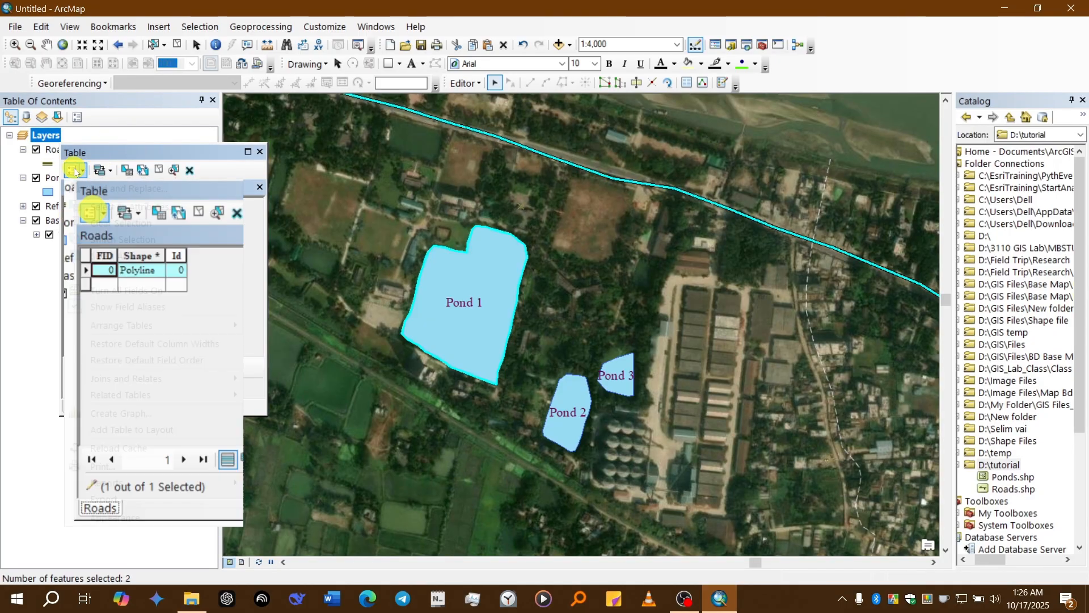
{"action": "left_click", "coordinate": [72, 170]}
{"action": "left_click", "coordinate": [113, 274]}
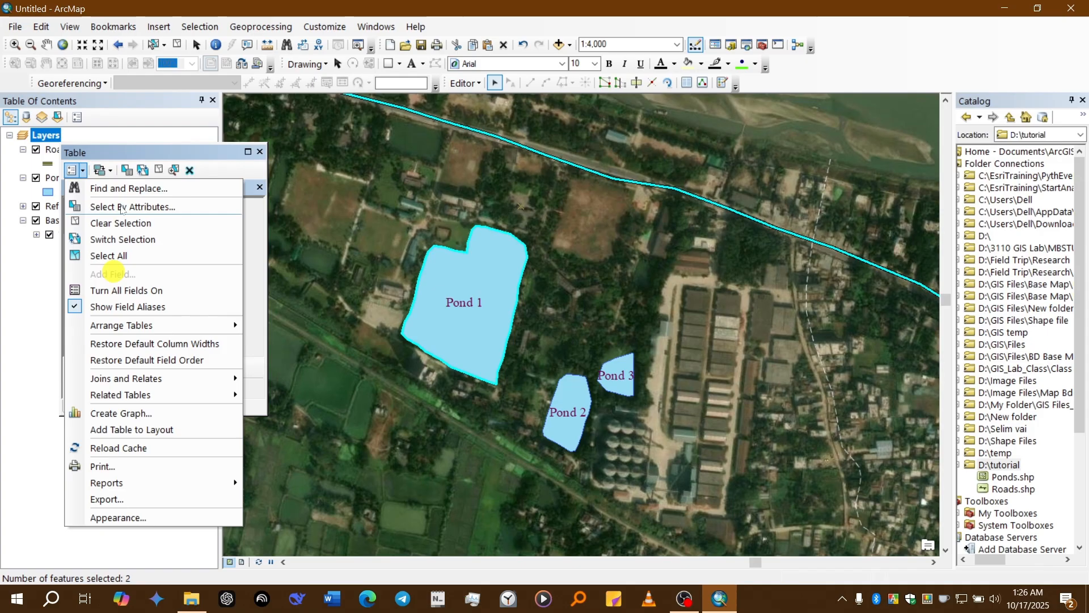
{"action": "left_click", "coordinate": [131, 153]}
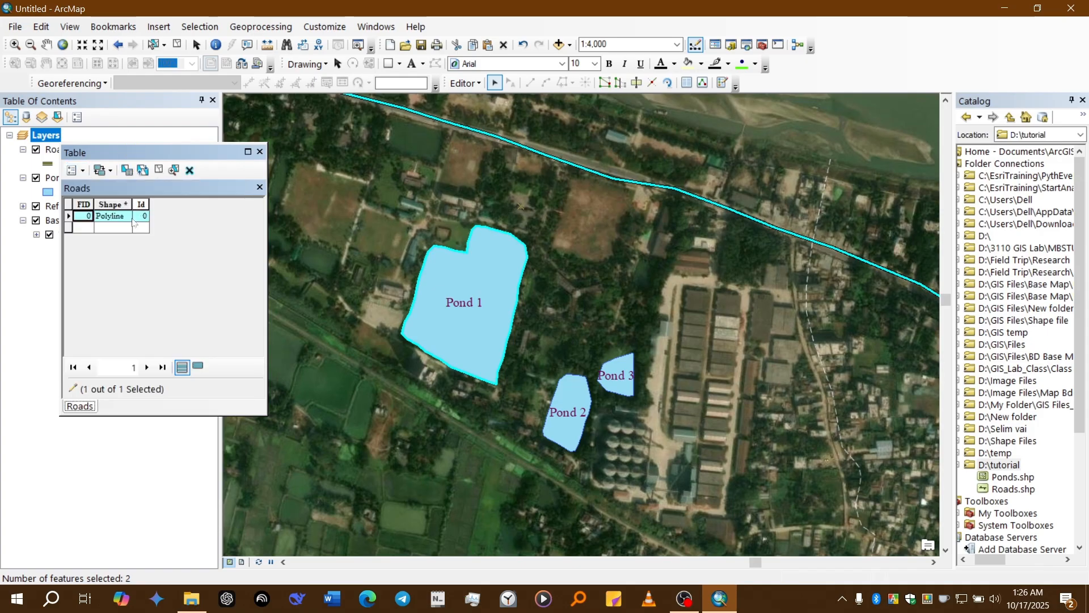
Turn on all fields of the Roads table, move the table clear of the layer names and recheck its field options
{"action": "left_click", "coordinate": [144, 218]}
{"action": "left_click", "coordinate": [84, 170]}
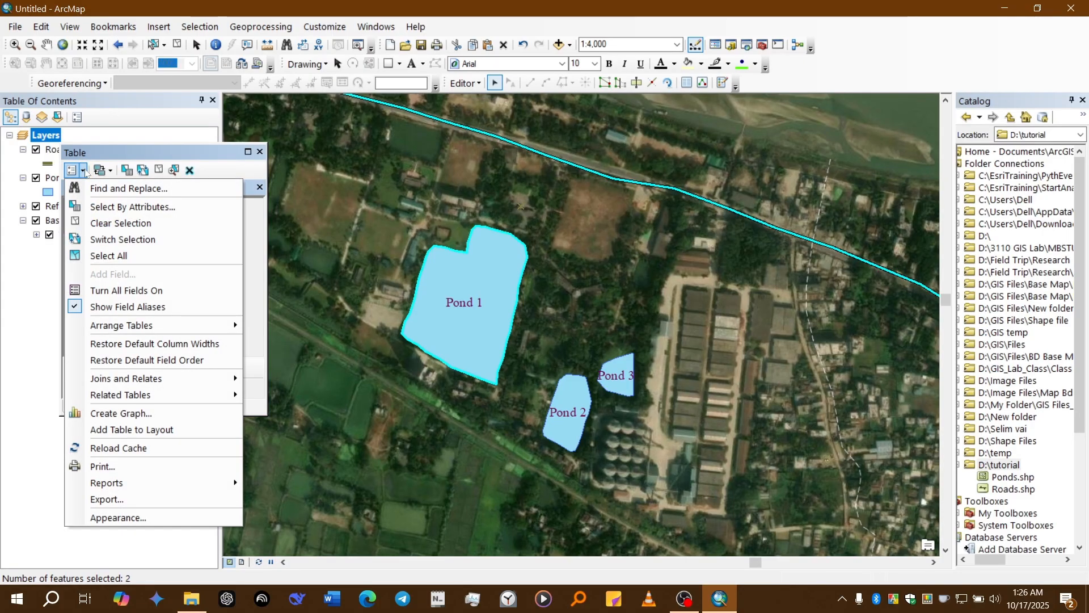
{"action": "left_click", "coordinate": [120, 289]}
{"action": "left_click", "coordinate": [72, 170]}
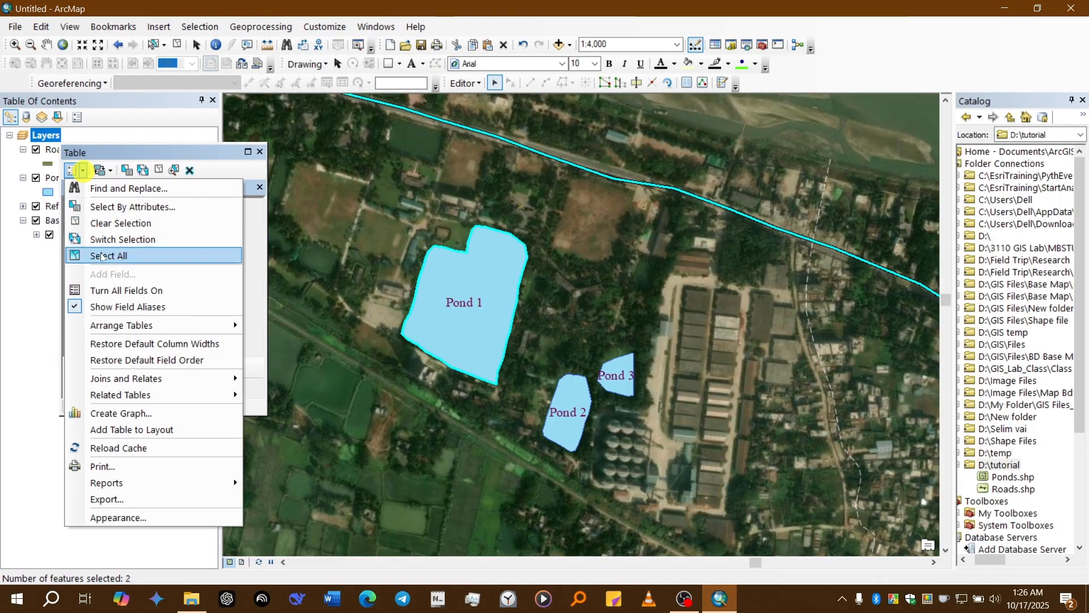
{"action": "left_click", "coordinate": [176, 158]}
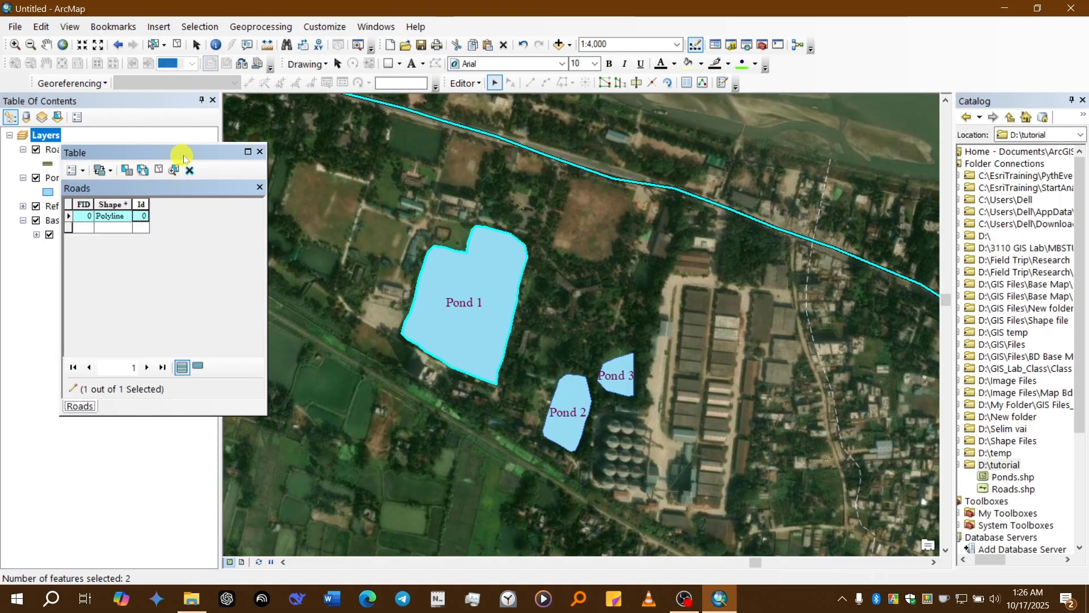
{"action": "left_click_drag", "start_coordinate": [176, 159], "coordinate": [200, 152]}
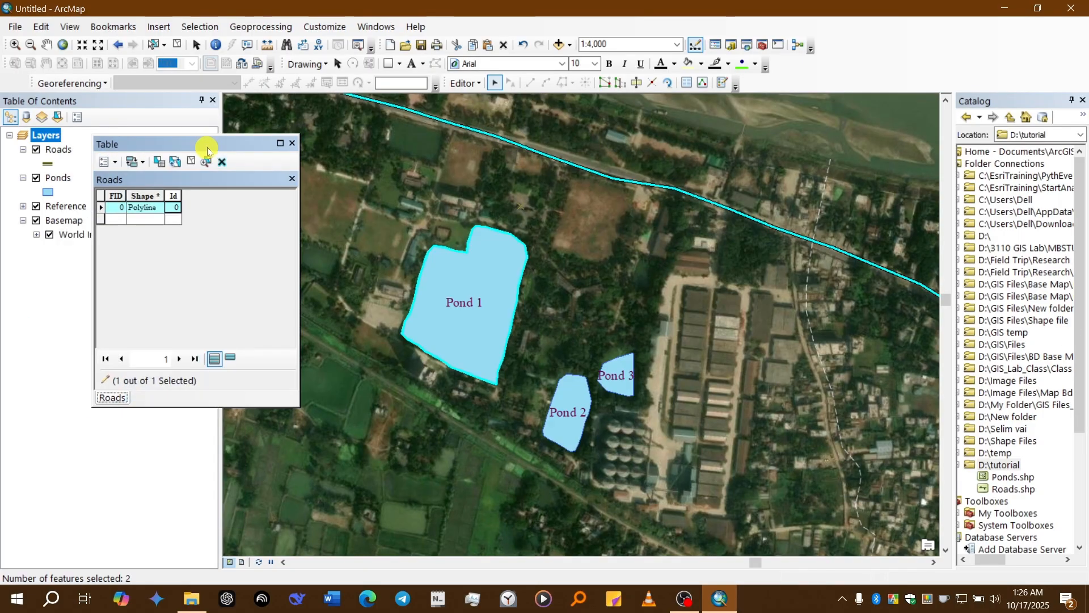
{"action": "left_click", "coordinate": [170, 209]}
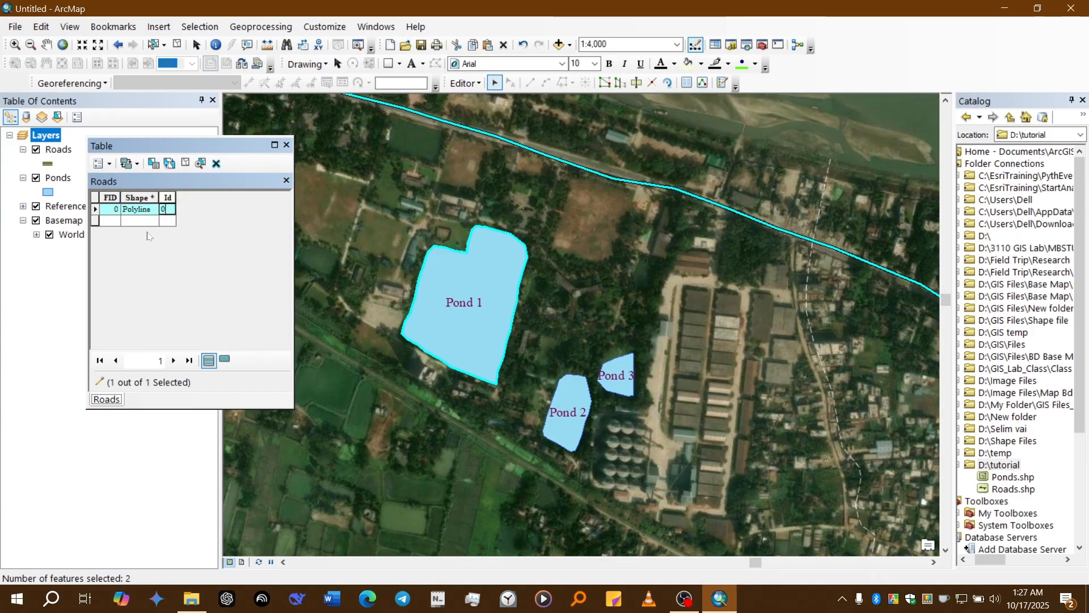
{"action": "left_click", "coordinate": [101, 165]}
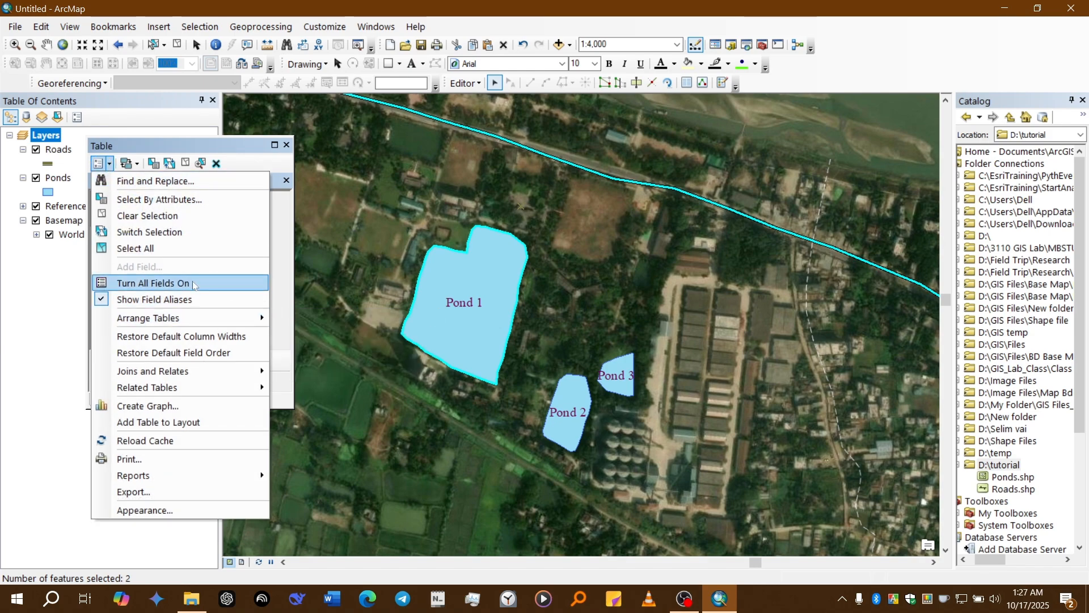
{"action": "left_click", "coordinate": [280, 244]}
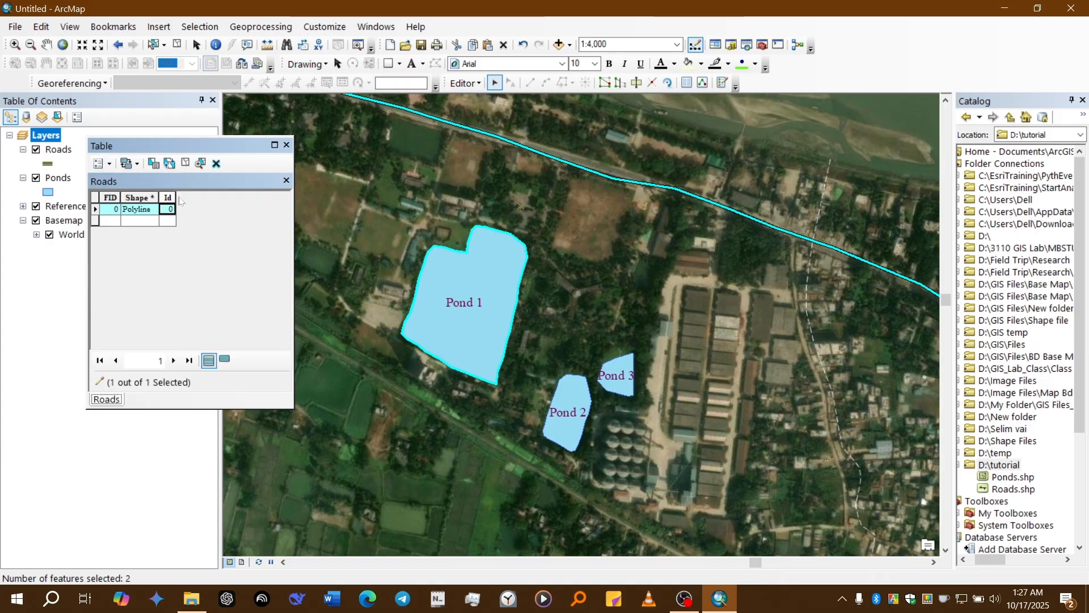
Widen the Id column and try to enter Mymensingh_tangail Highway as the road's Id
{"action": "left_click_drag", "start_coordinate": [175, 197], "coordinate": [185, 197]}
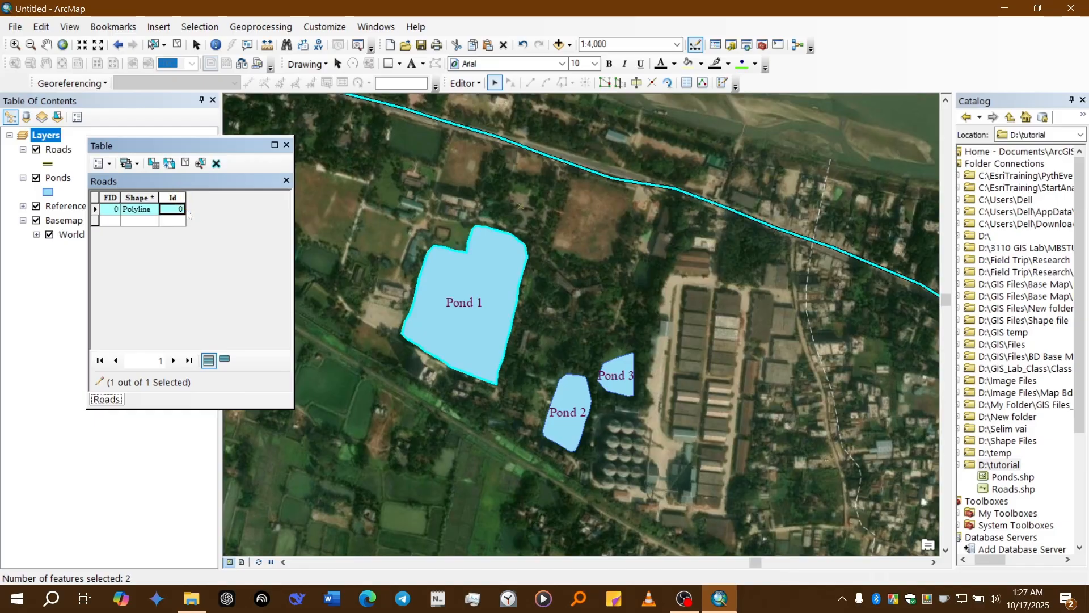
{"action": "left_click", "coordinate": [180, 210]}
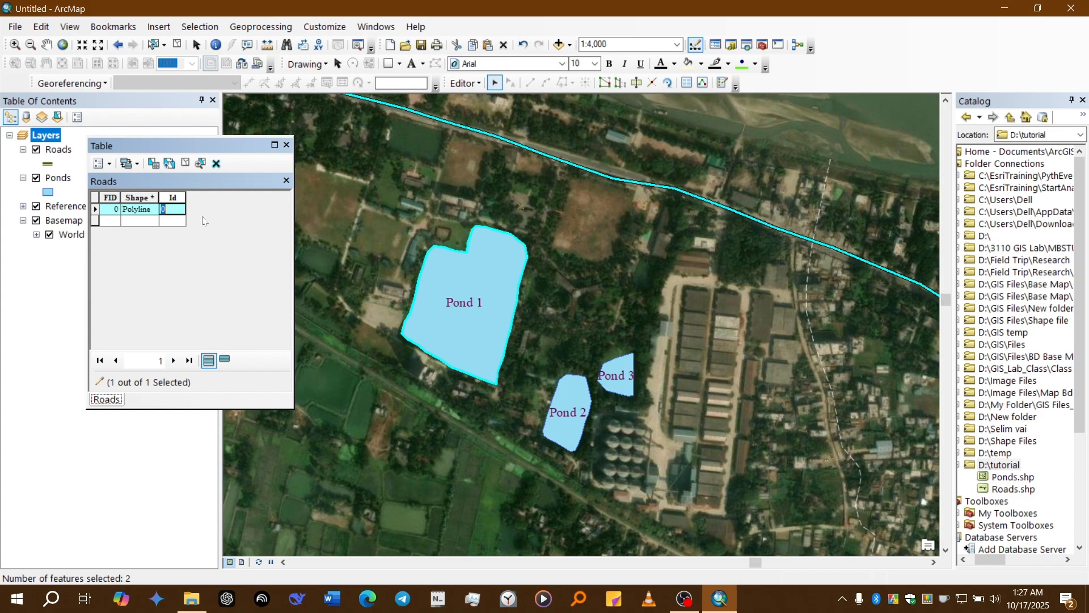
{"action": "type", "text": "Mymen"}
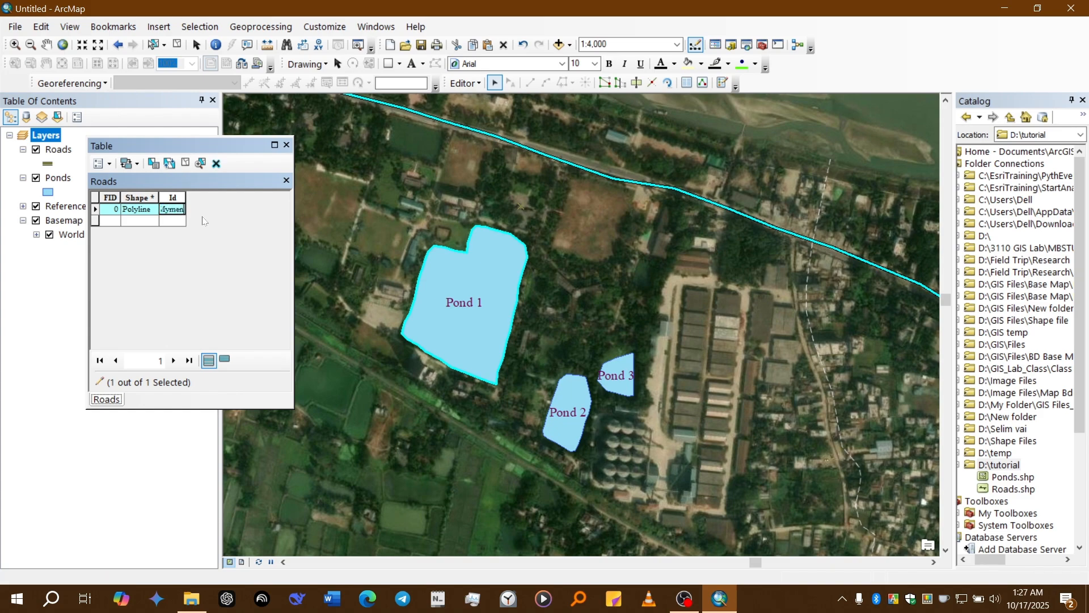
{"action": "type", "text": "si"}
{"action": "left_click_drag", "start_coordinate": [184, 194], "coordinate": [278, 196]}
{"action": "type", "text": "ngh_tangail"}
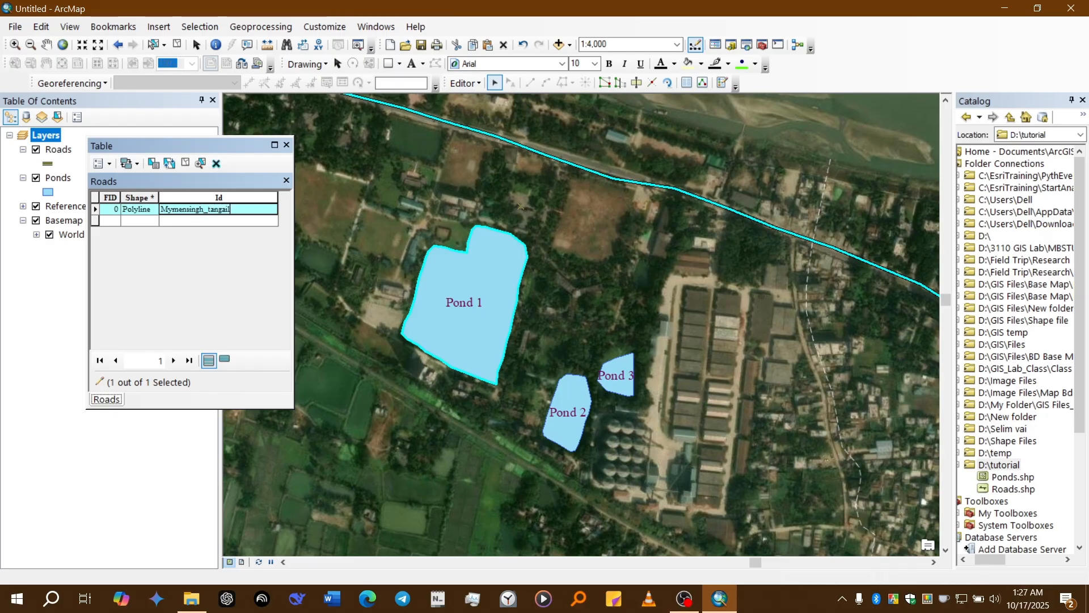
{"action": "type", "text": "Highway"}
{"action": "key", "text": "Return"}
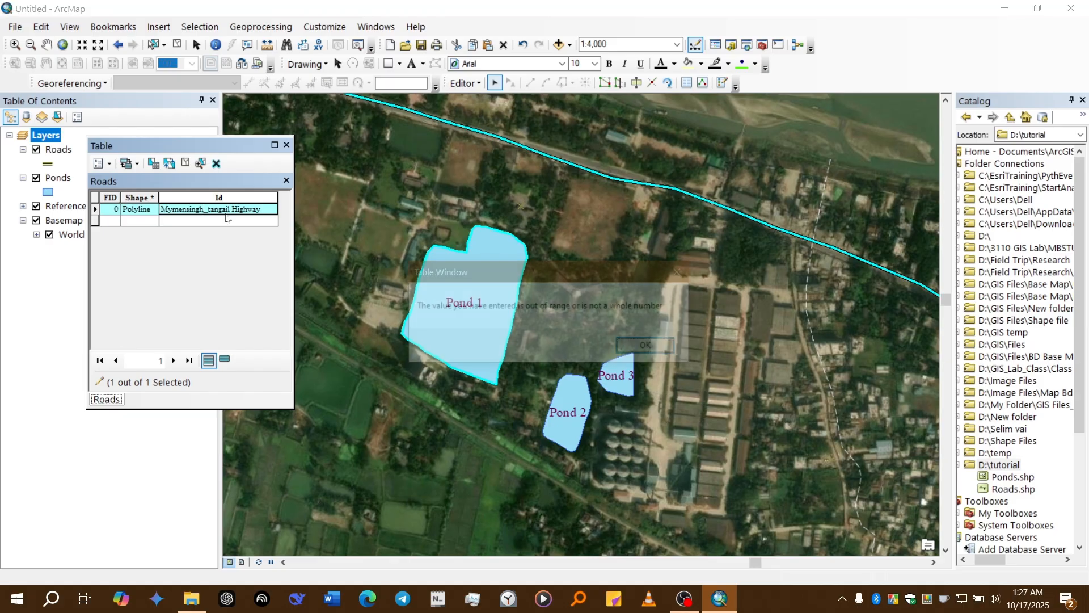
{"action": "left_click", "coordinate": [637, 348]}
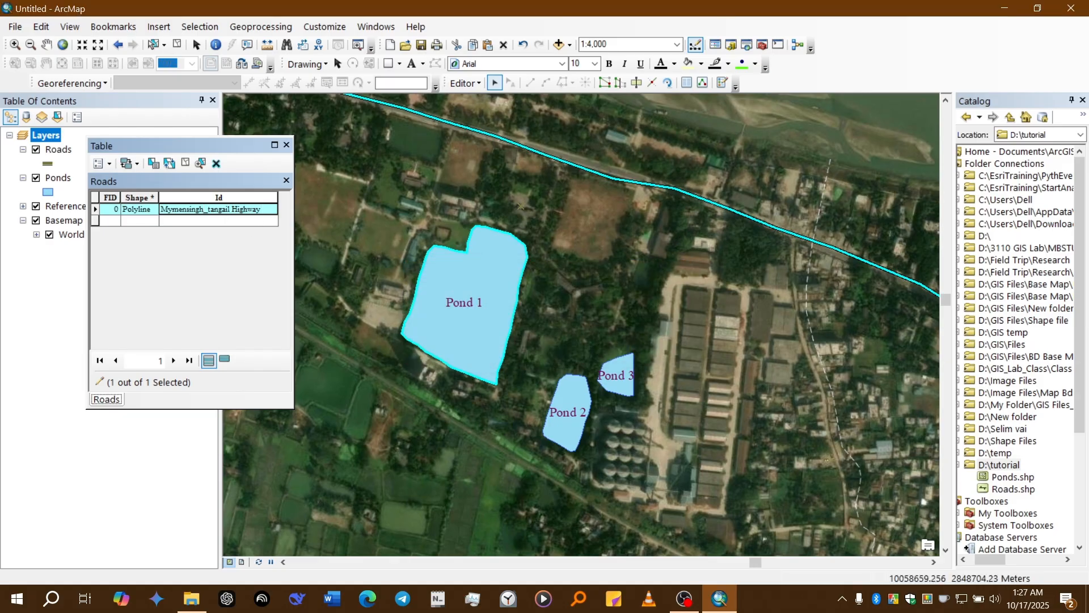
Retry committing the road's Id text, dismiss the warning and delete the text from the cell
{"action": "left_click", "coordinate": [261, 209]}
{"action": "left_click", "coordinate": [260, 209]}
{"action": "key", "text": "Return"}
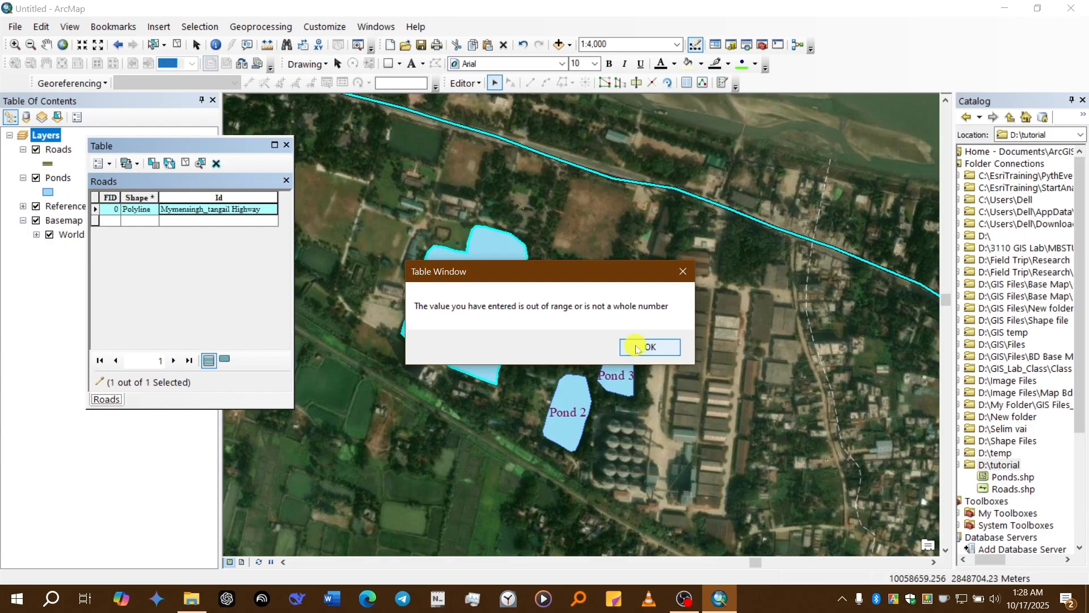
{"action": "left_click", "coordinate": [637, 348]}
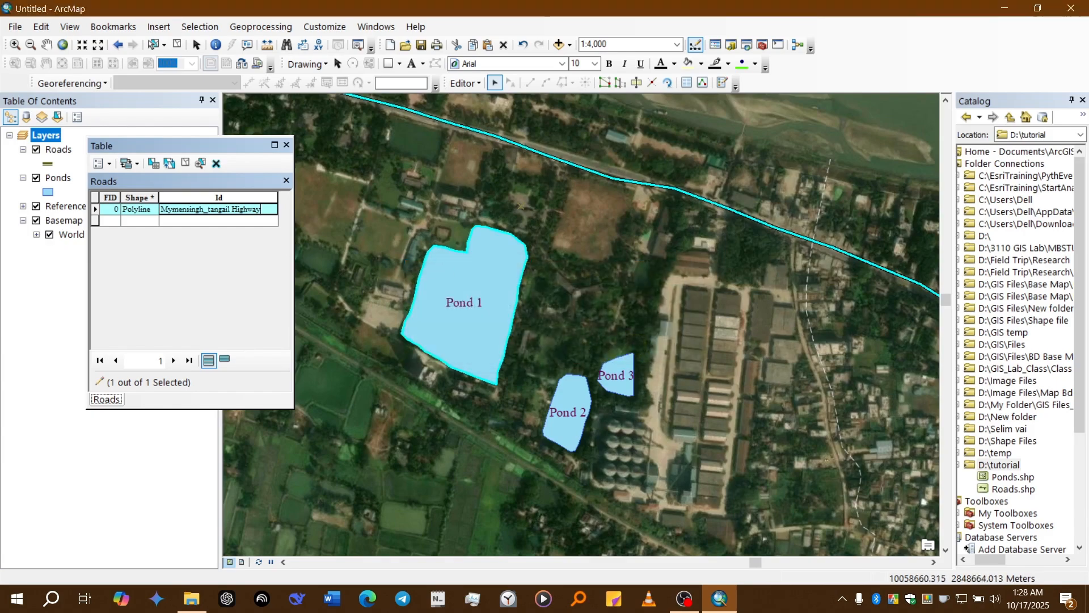
{"action": "key", "text": "BackSpace"}
{"action": "key", "text": "BackSpace"}
{"action": "key", "text": "BackSpace"}
{"action": "key", "text": "BackSpace"}
{"action": "key", "text": "BackSpace"}
{"action": "key", "text": "BackSpace"}
{"action": "key", "text": "BackSpace"}
{"action": "key", "text": "BackSpace"}
{"action": "key", "text": "BackSpace"}
{"action": "key", "text": "BackSpace"}
{"action": "key", "text": "BackSpace"}
{"action": "key", "text": "BackSpace"}
{"action": "key", "text": "BackSpace"}
{"action": "key", "text": "BackSpace"}
{"action": "key", "text": "BackSpace"}
{"action": "key", "text": "BackSpace"}
{"action": "key", "text": "BackSpace"}
{"action": "key", "text": "BackSpace"}
{"action": "key", "text": "BackSpace"}
{"action": "key", "text": "BackSpace"}
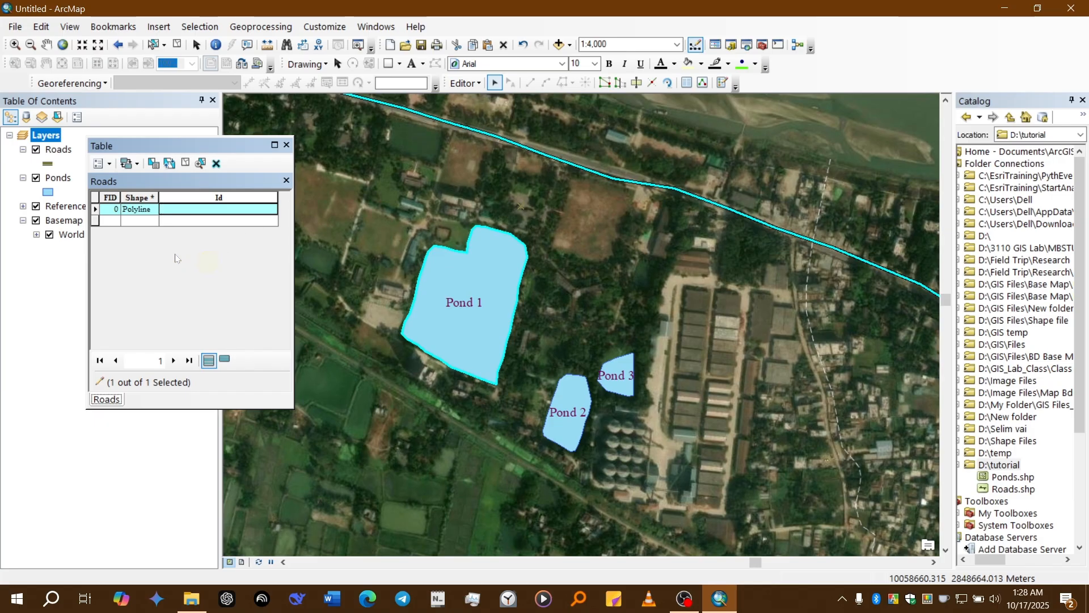
Dismiss the invalid value warnings, set the road's Id to 1 and close the Roads table
{"action": "left_click", "coordinate": [108, 164]}
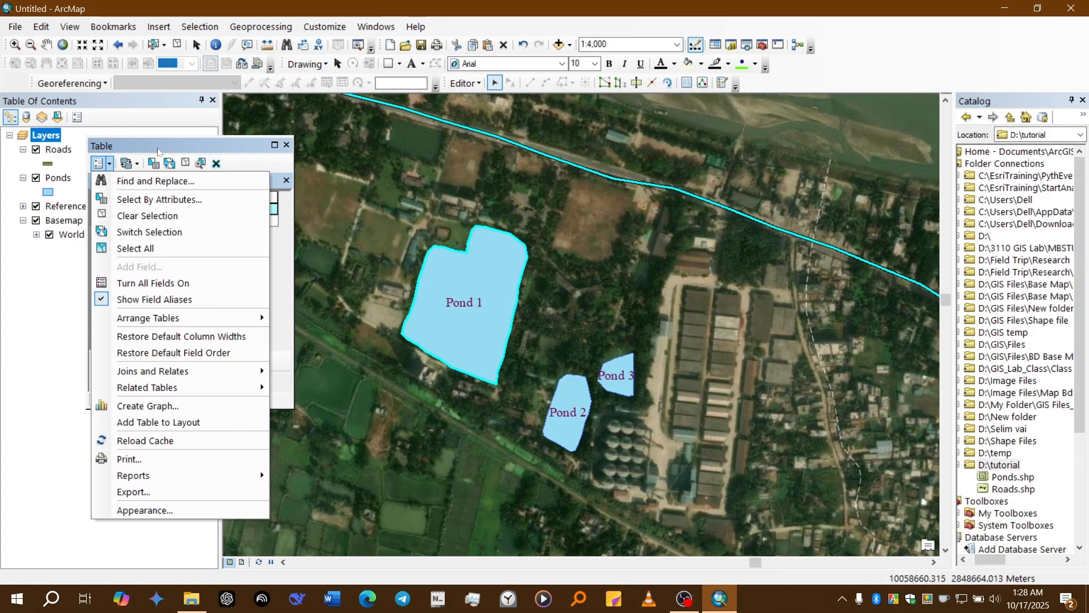
{"action": "left_click", "coordinate": [286, 145]}
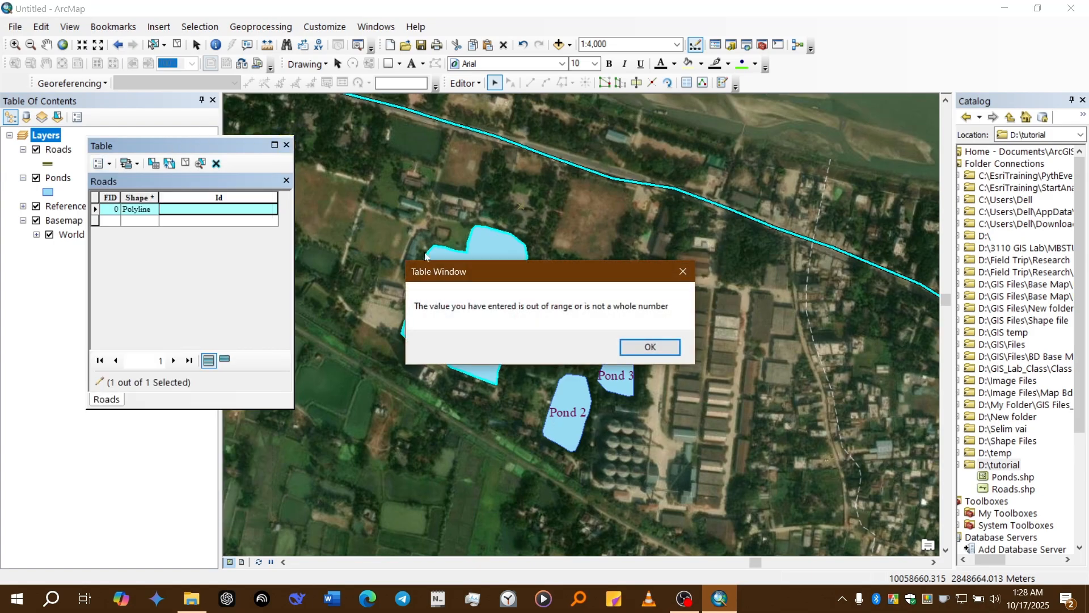
{"action": "left_click", "coordinate": [647, 347]}
{"action": "left_click", "coordinate": [286, 145]}
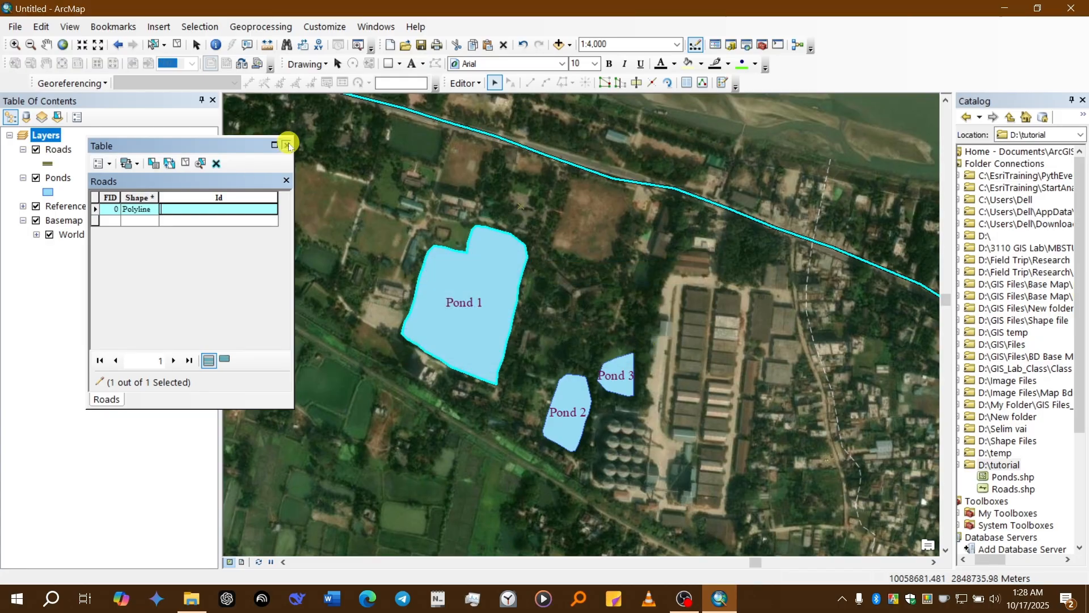
{"action": "left_click", "coordinate": [651, 347]}
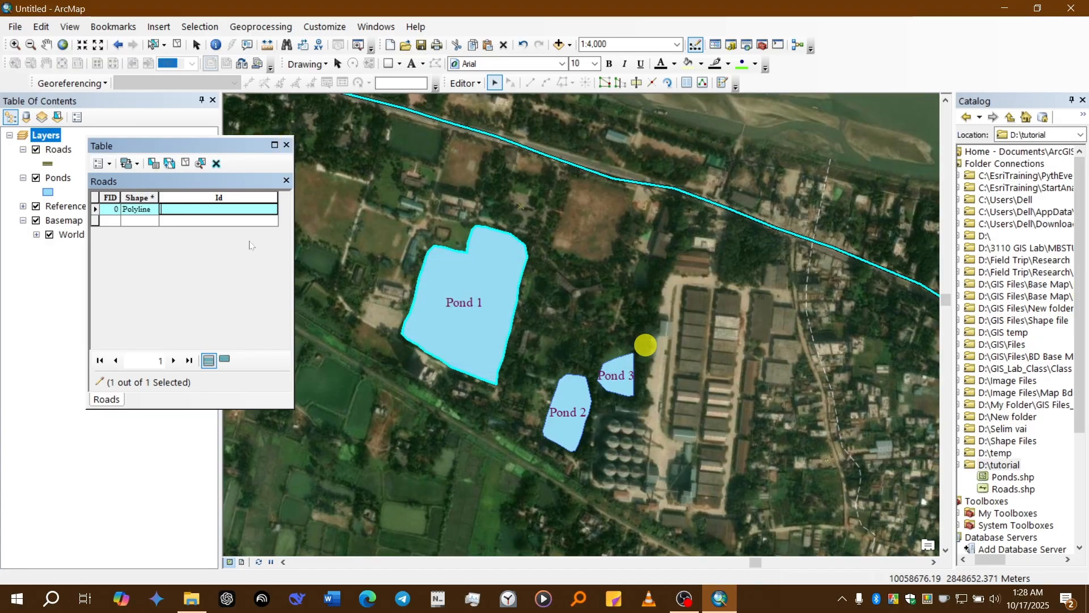
{"action": "type", "text": "1"}
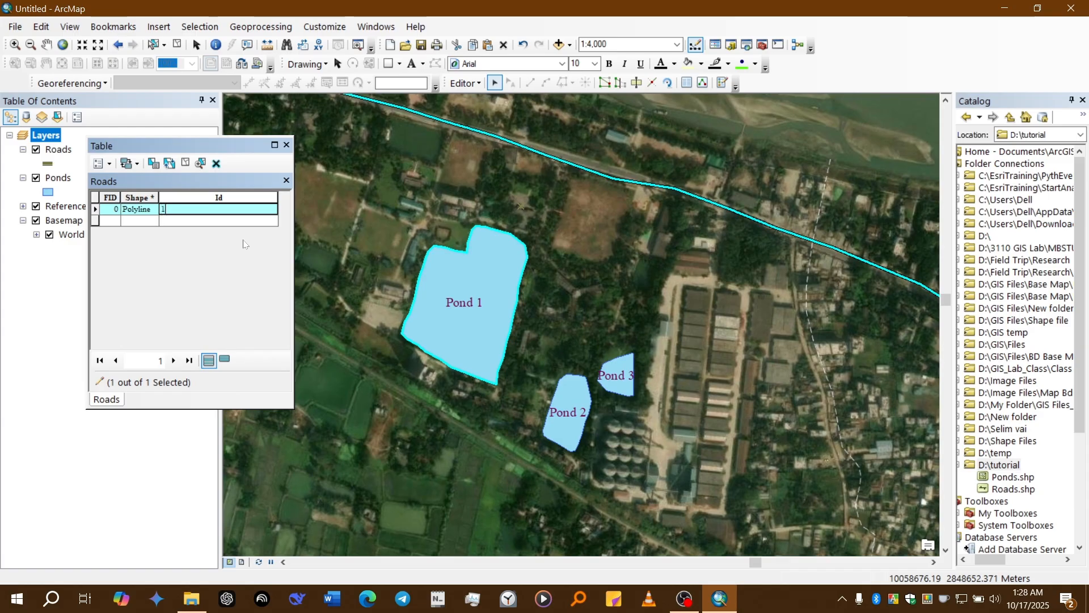
{"action": "key", "text": "Return"}
{"action": "left_click", "coordinate": [286, 146]}
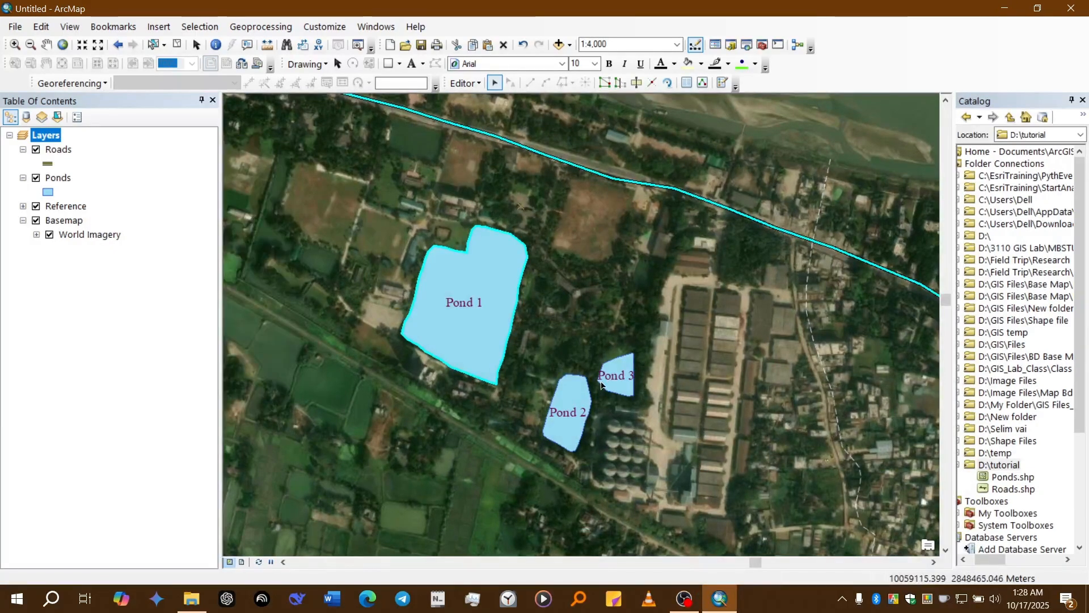
Examine the fields and table options of the Ponds attribute table, then close it
{"action": "left_click", "coordinate": [464, 83]}
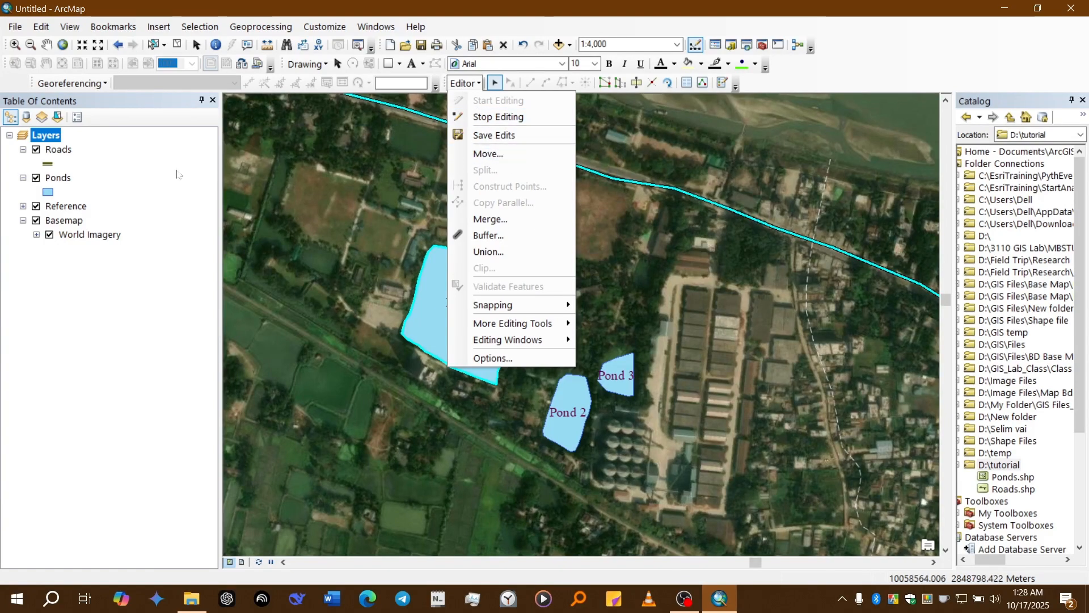
{"action": "left_click", "coordinate": [55, 182]}
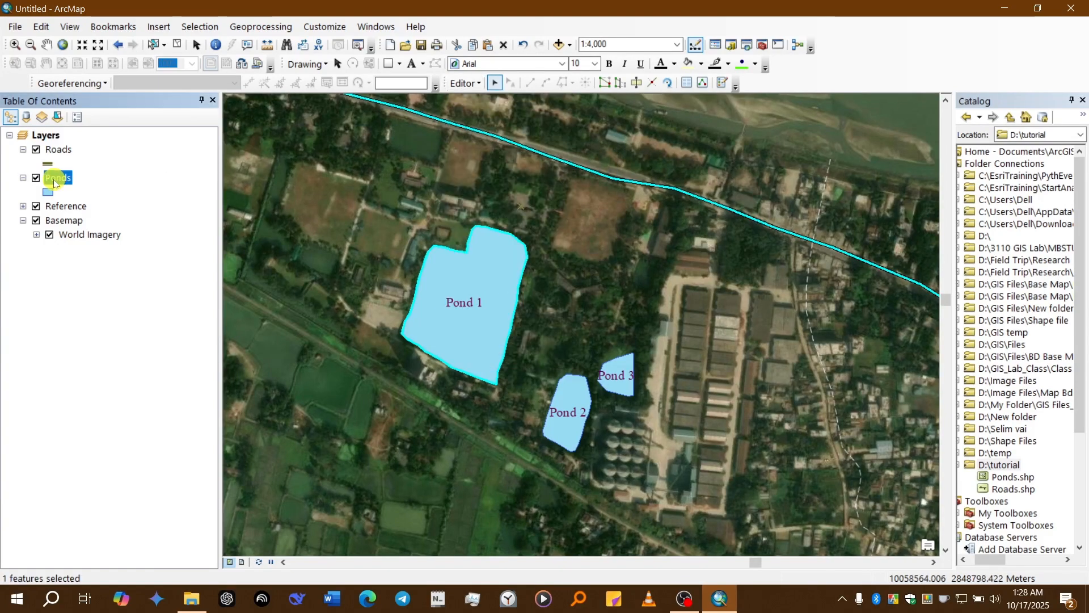
{"action": "right_click", "coordinate": [55, 180]}
{"action": "left_click", "coordinate": [84, 222]}
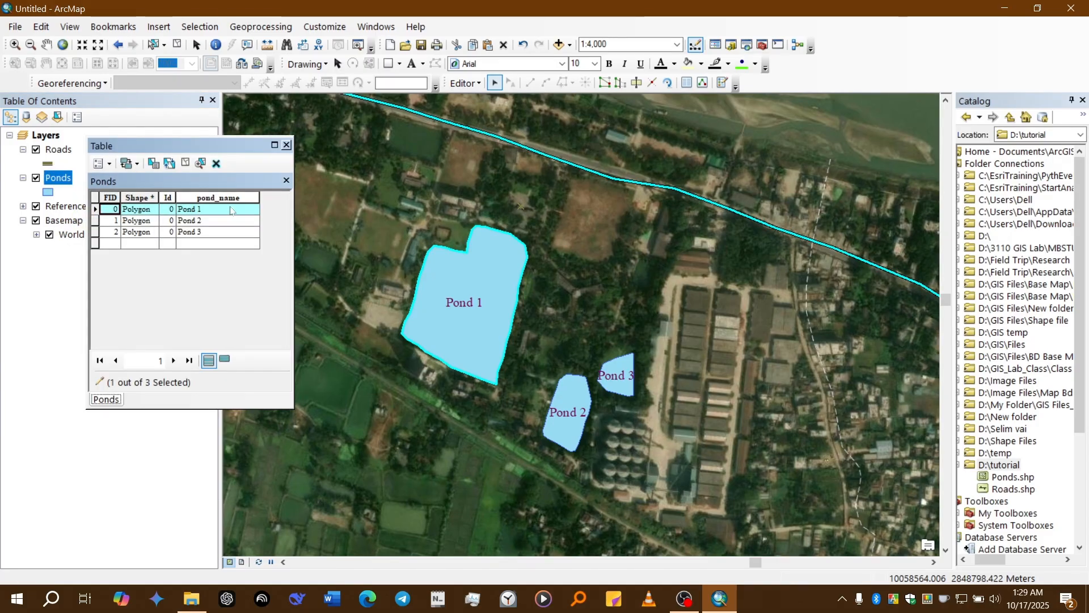
{"action": "left_click", "coordinate": [109, 164]}
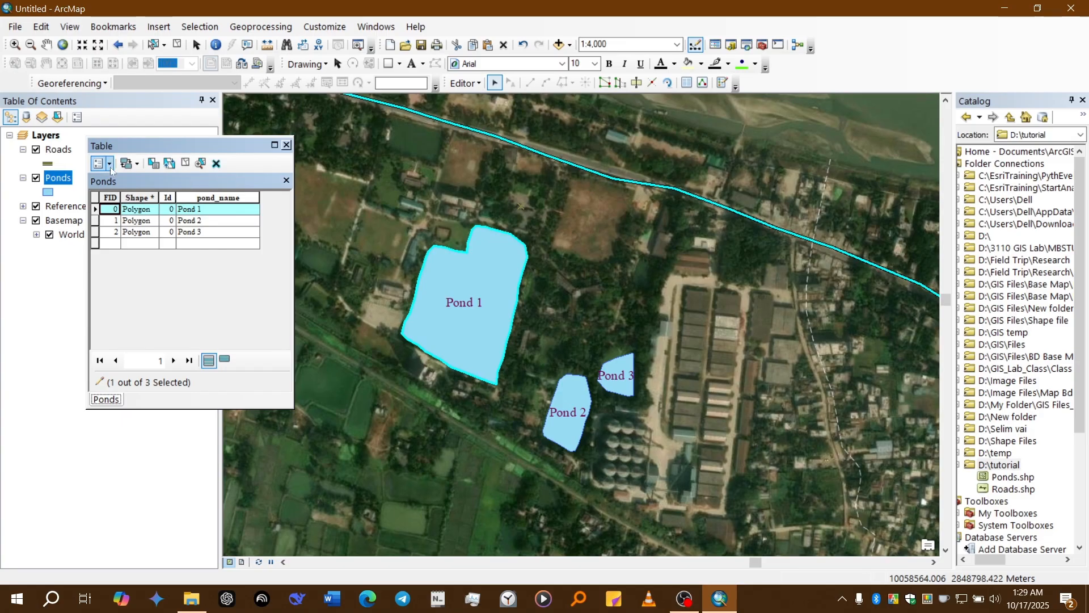
{"action": "left_click", "coordinate": [122, 149]}
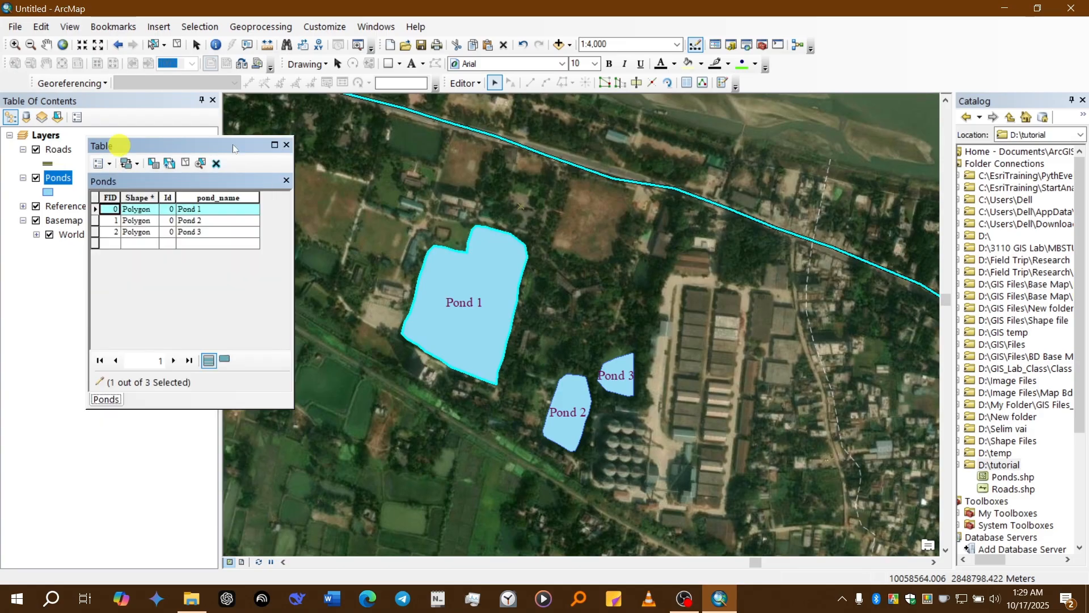
{"action": "left_click", "coordinate": [287, 145]}
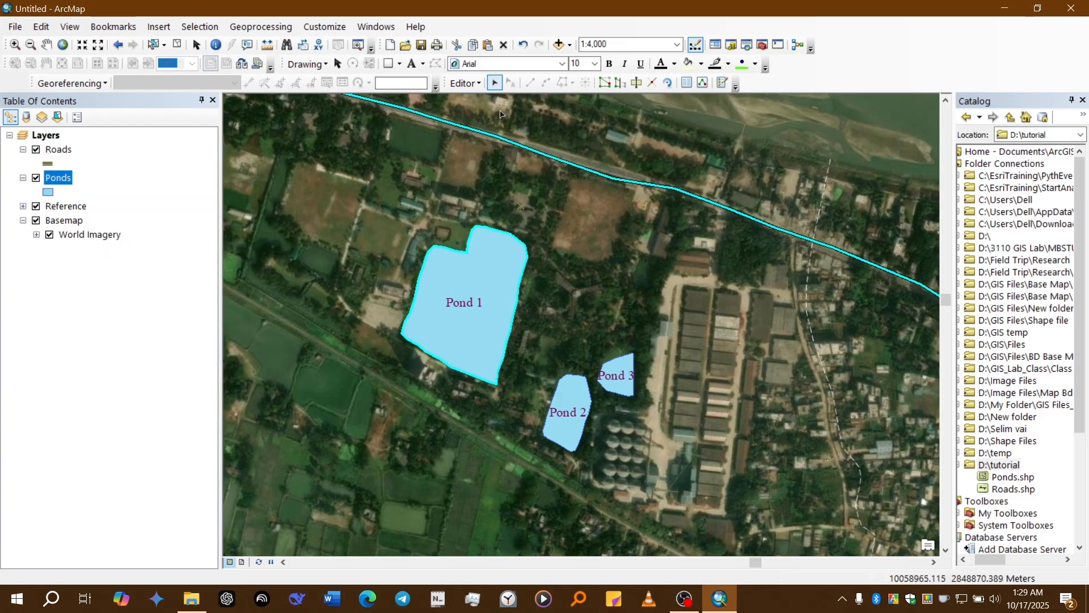
Stop the edit session and save the edits
{"action": "left_click", "coordinate": [470, 85]}
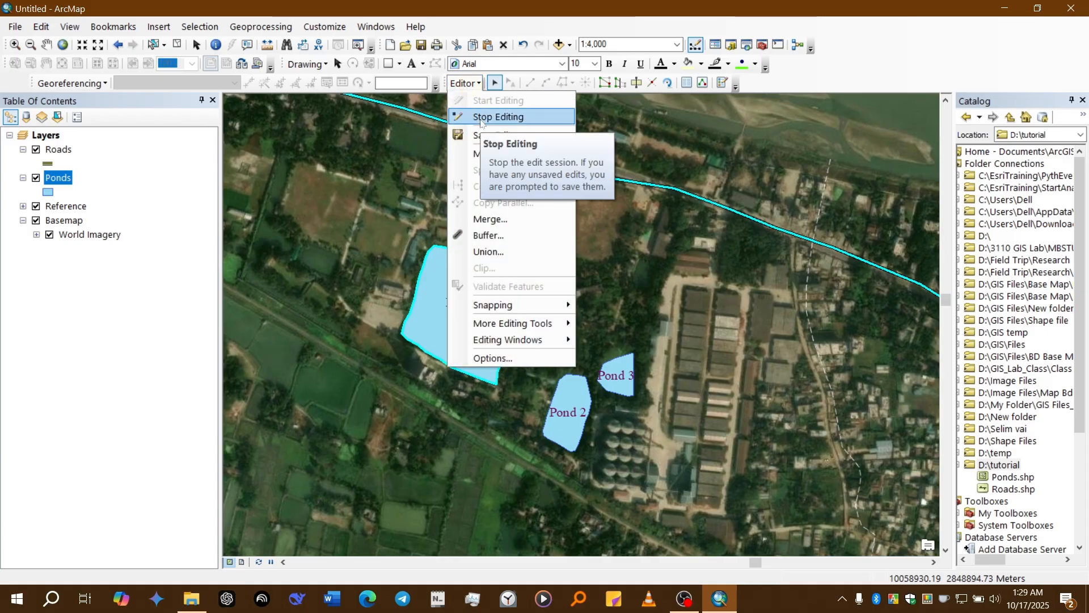
{"action": "left_click", "coordinate": [480, 119]}
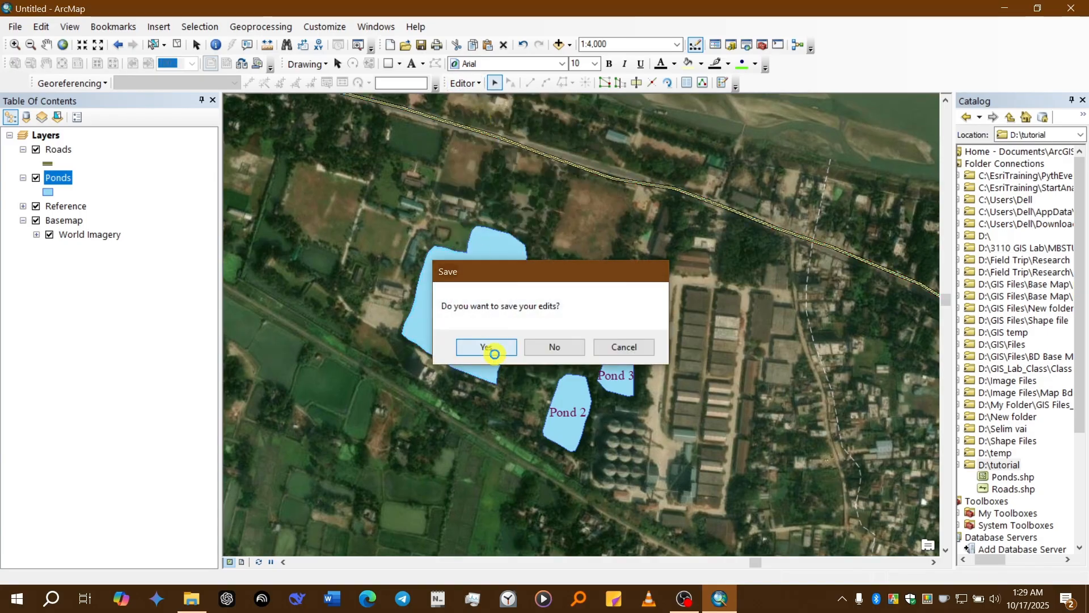
{"action": "left_click", "coordinate": [489, 347]}
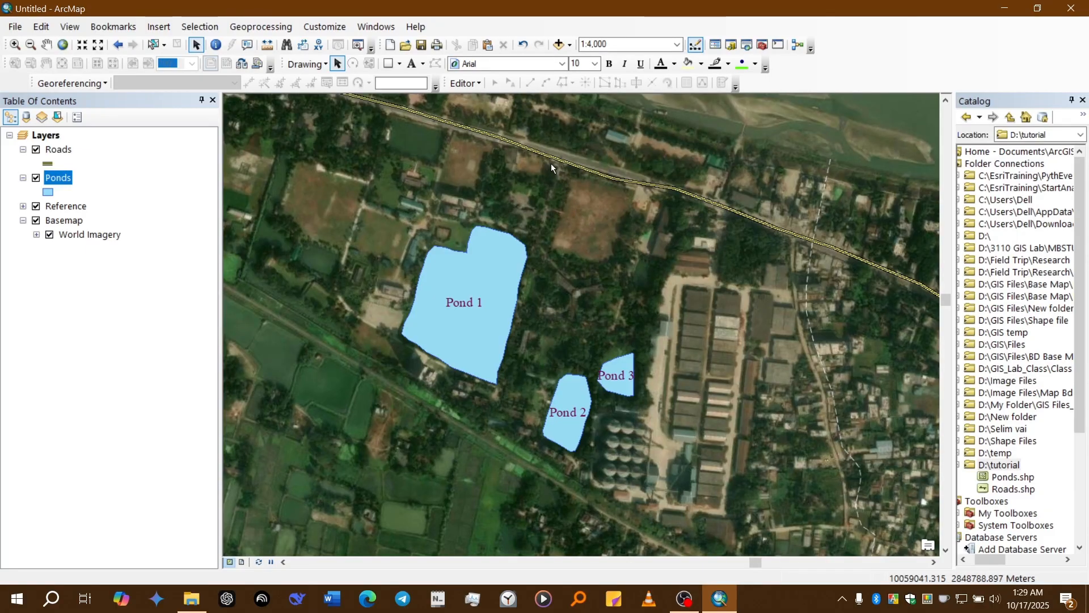
Add a Text field named Road_name to the Roads attribute table
{"action": "right_click", "coordinate": [68, 150]}
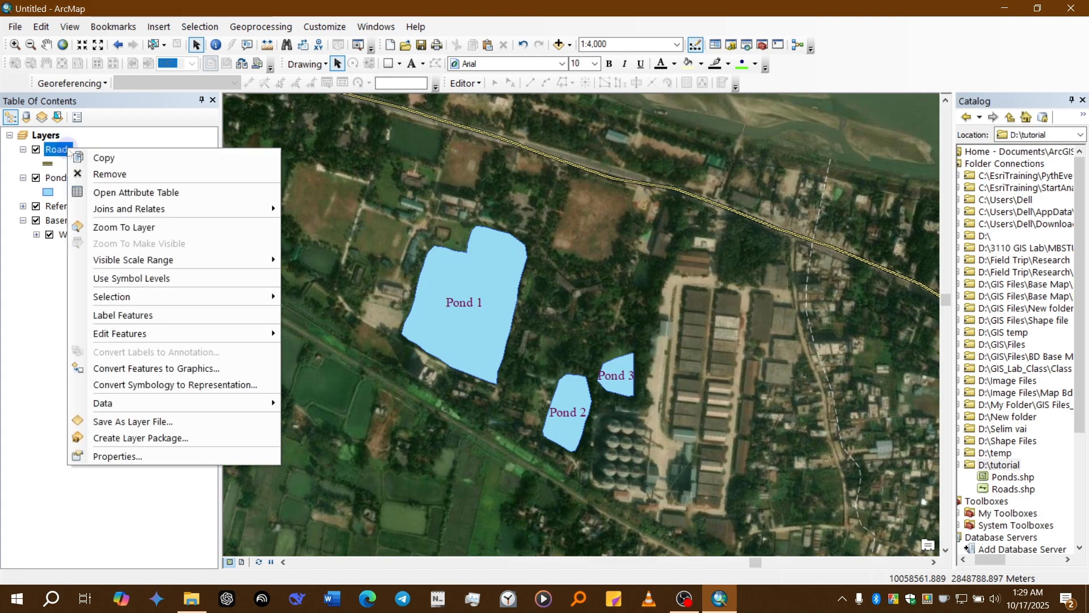
{"action": "left_click", "coordinate": [110, 195]}
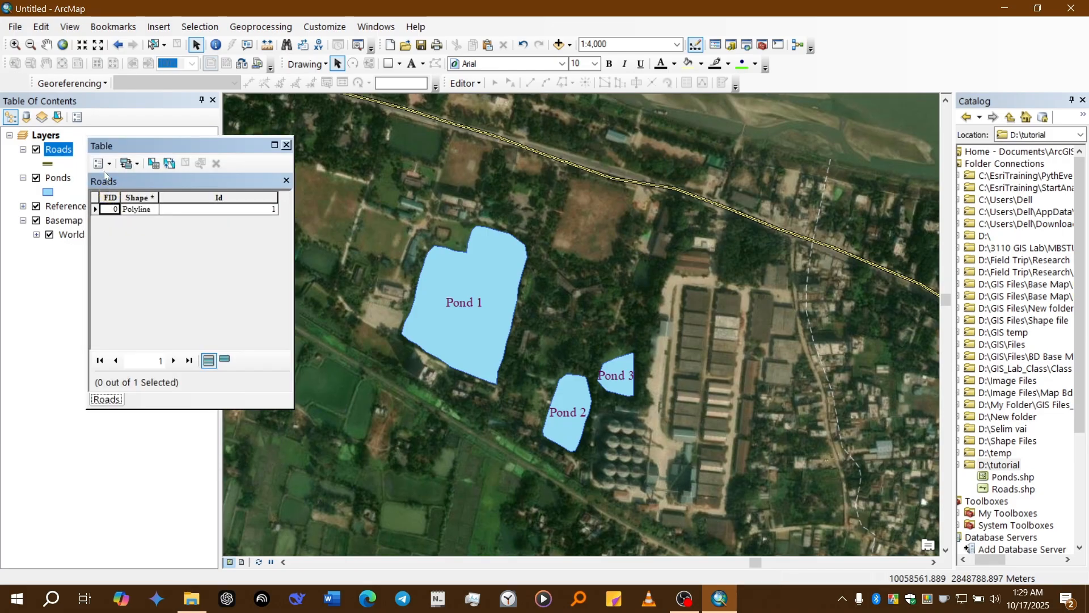
{"action": "left_click", "coordinate": [104, 164]}
{"action": "left_click", "coordinate": [125, 268]}
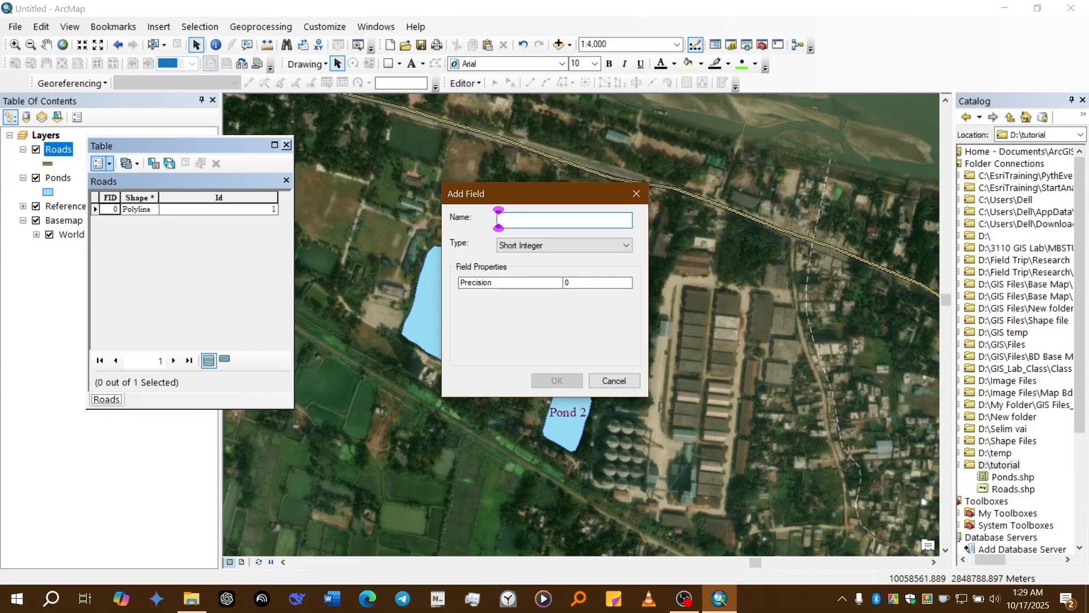
{"action": "type", "text": "Road"}
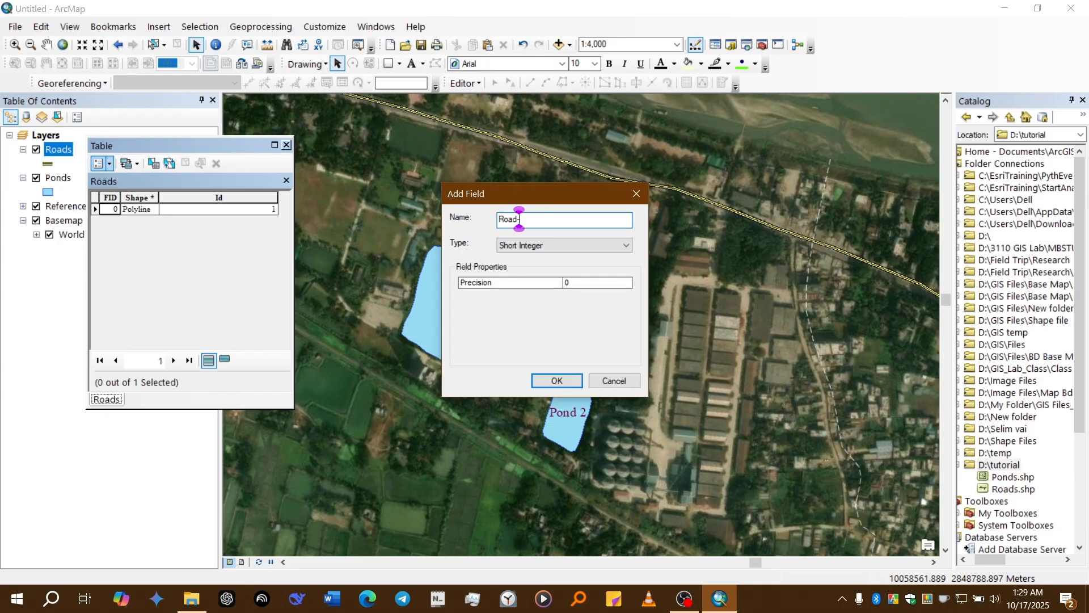
{"action": "key", "text": "BackSpace"}
{"action": "type", "text": "_name"}
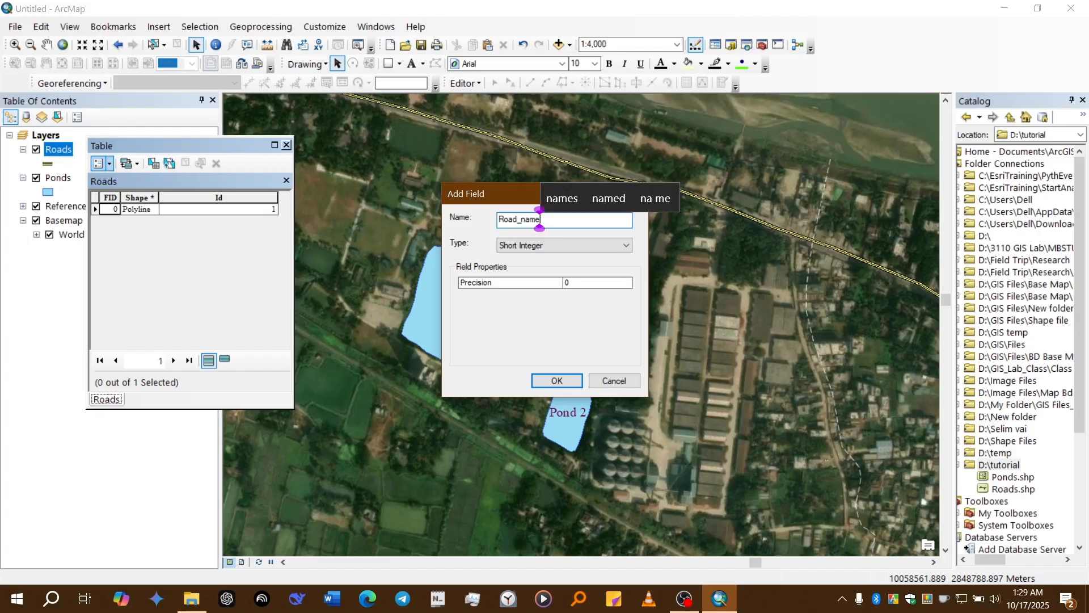
{"action": "left_click", "coordinate": [523, 244]}
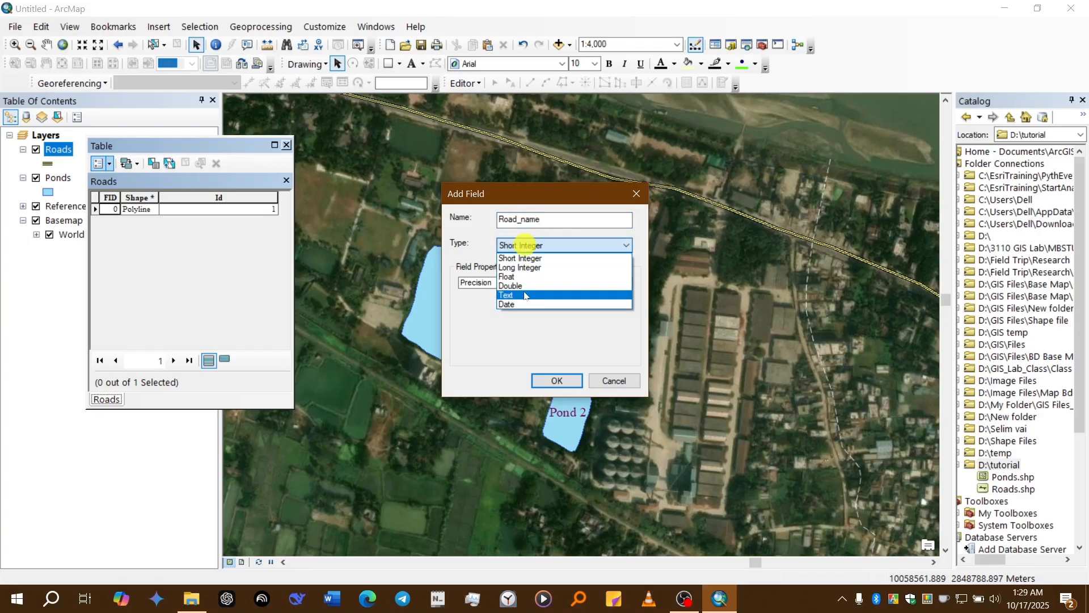
{"action": "left_click", "coordinate": [524, 291]}
{"action": "left_click", "coordinate": [556, 380]}
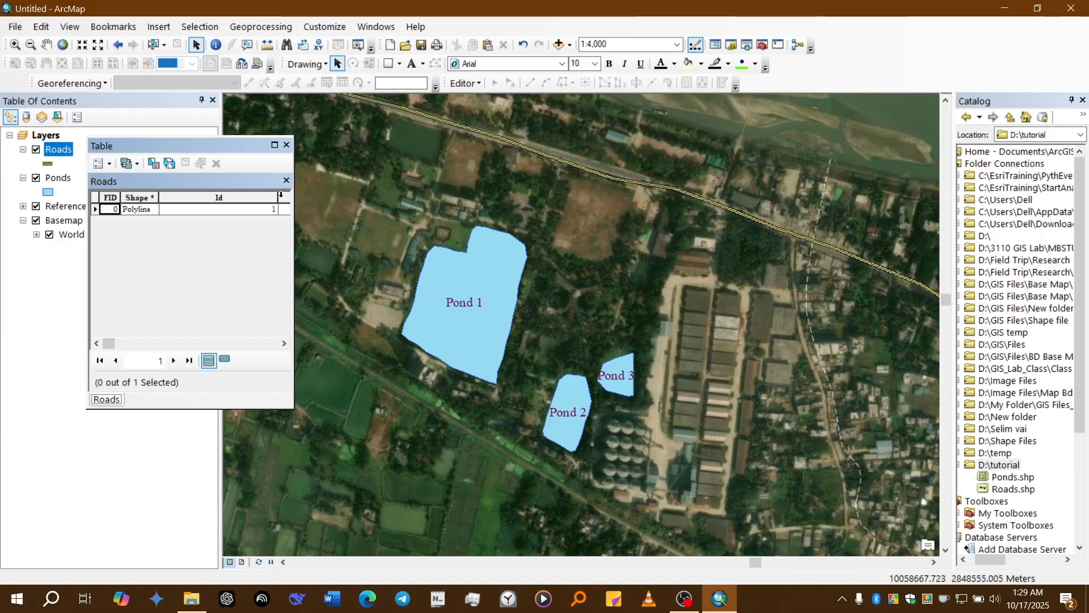
Narrow the Id and Road_name columns so that both fit in the Roads table window
{"action": "left_click_drag", "start_coordinate": [278, 197], "coordinate": [178, 198]}
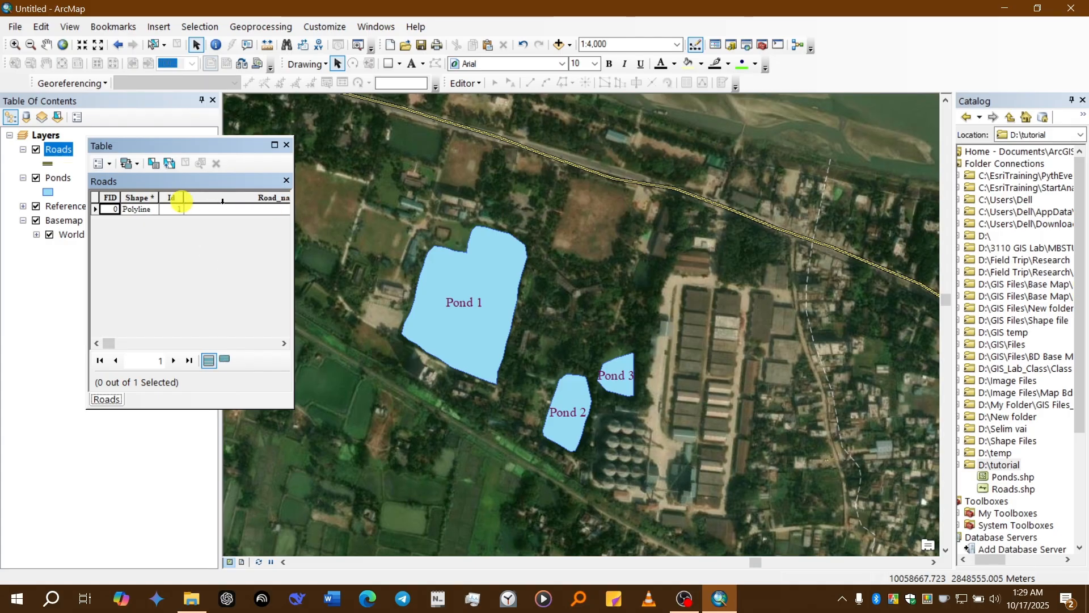
{"action": "left_click", "coordinate": [244, 342]}
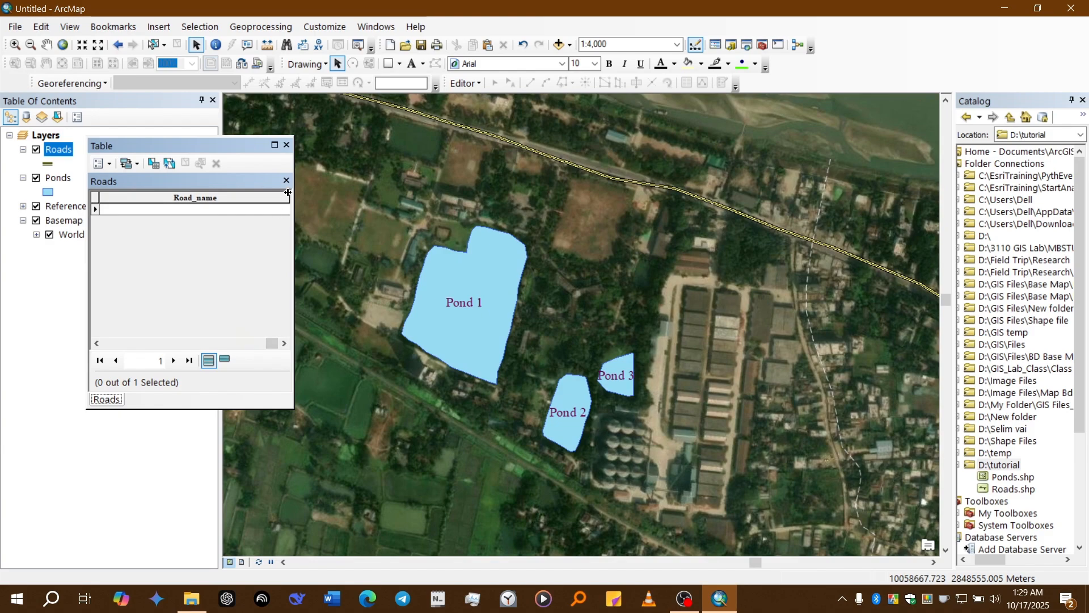
{"action": "left_click_drag", "start_coordinate": [289, 197], "coordinate": [202, 199]}
{"action": "left_click", "coordinate": [211, 209]}
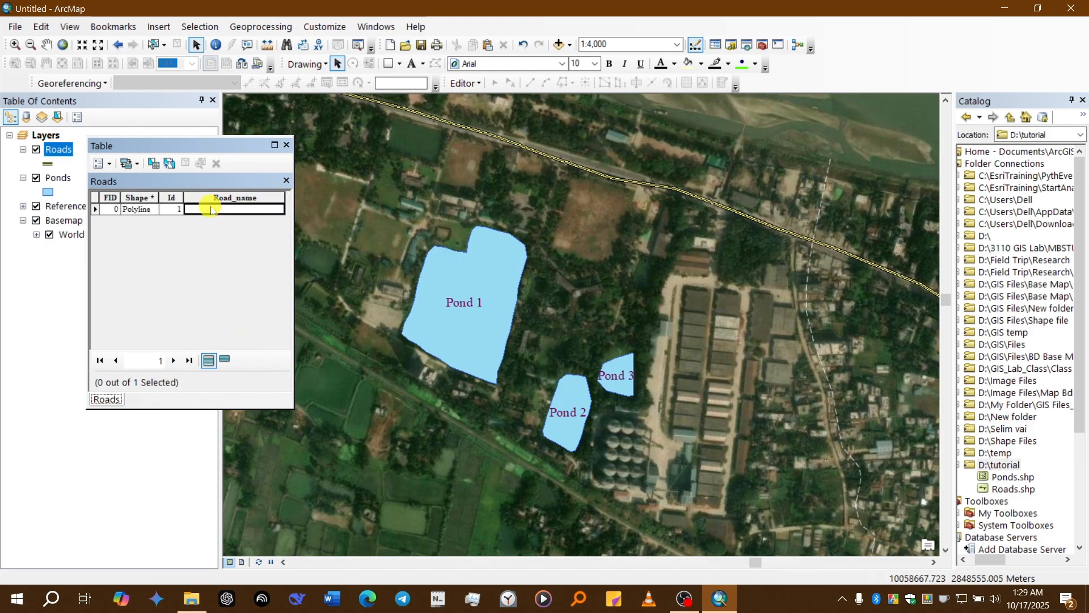
Start a new edit session, continuing past the spatial reference warnings for Ponds and Roads
{"action": "left_click", "coordinate": [467, 83]}
{"action": "left_click", "coordinate": [472, 101]}
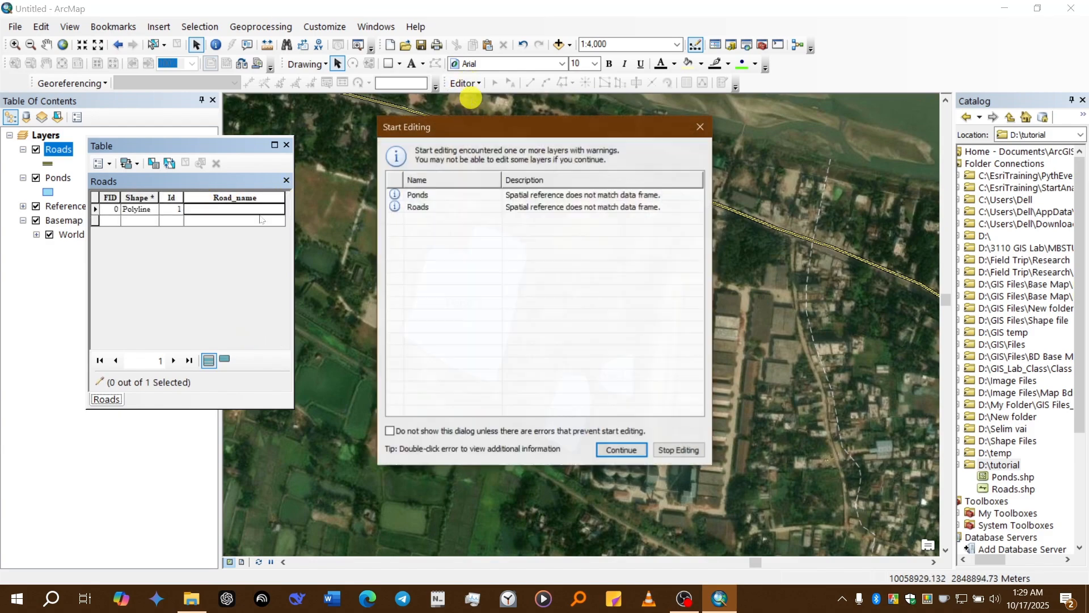
{"action": "left_click", "coordinate": [449, 208]}
{"action": "left_click", "coordinate": [621, 451]}
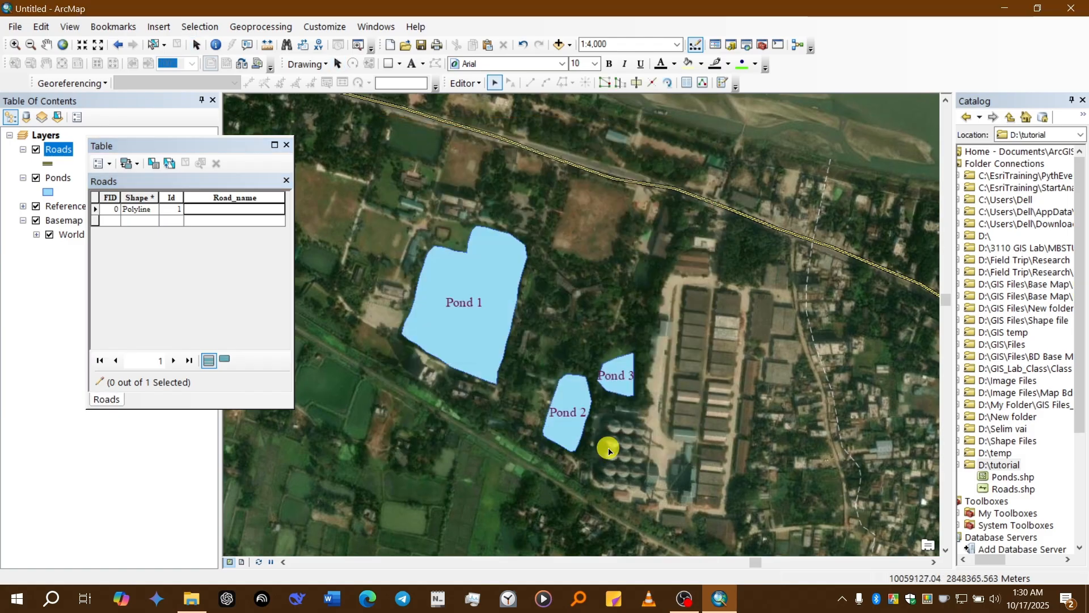
Enter Mymensingh Tangail Highway as the Road_name of the first record in the Roads table
{"action": "left_click", "coordinate": [217, 221]}
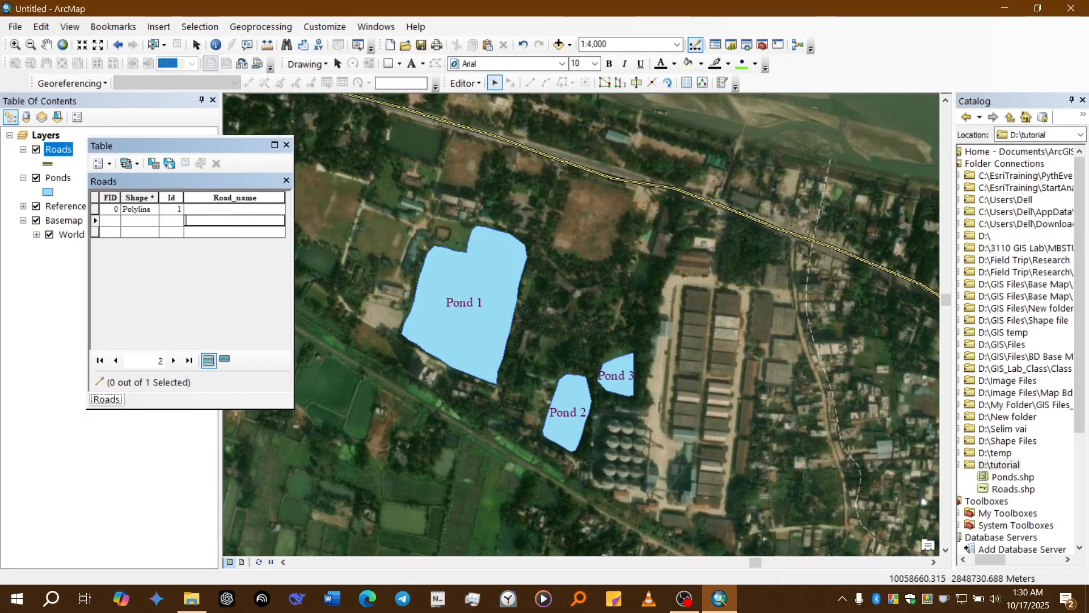
{"action": "left_click", "coordinate": [219, 210]}
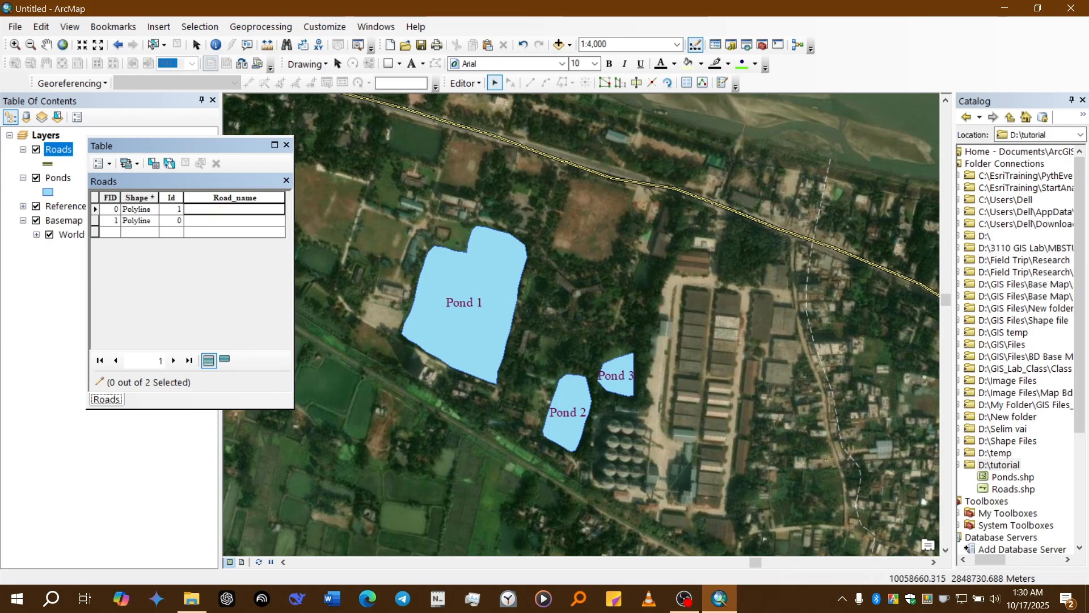
{"action": "type", "text": "Dhaka"}
{"action": "key", "text": "BackSpace"}
{"action": "key", "text": "BackSpace"}
{"action": "key", "text": "BackSpace"}
{"action": "key", "text": "BackSpace"}
{"action": "key", "text": "BackSpace"}
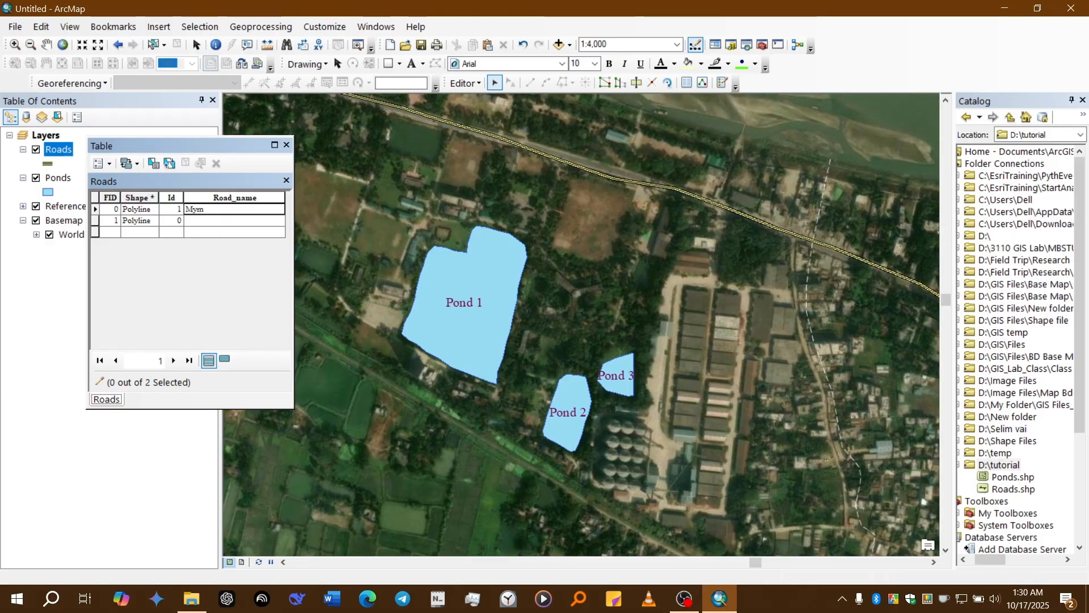
{"action": "type", "text": "Mymensingh Tangail Hugh"}
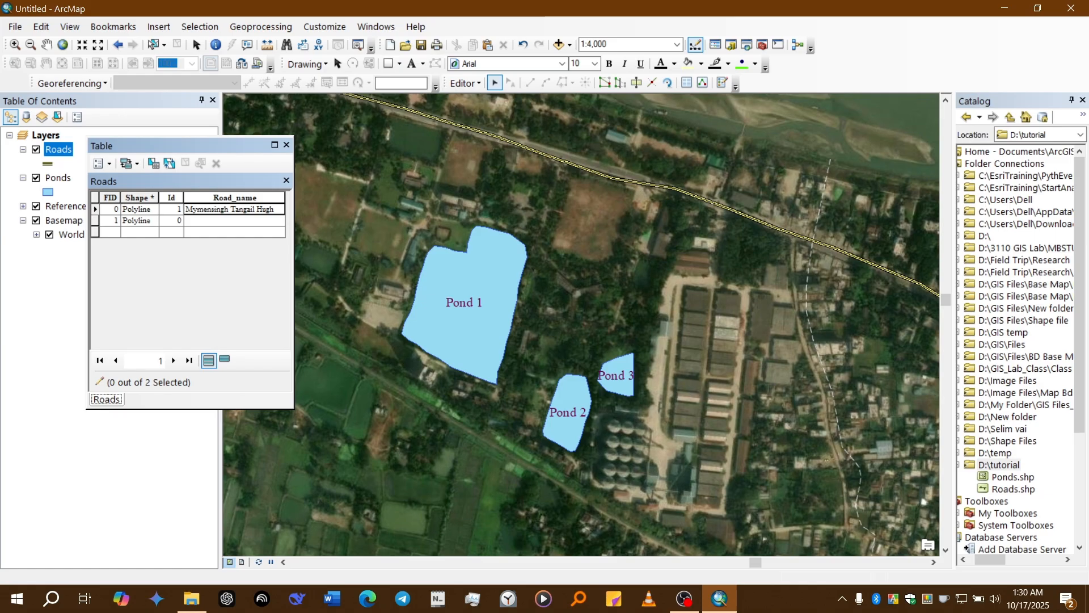
{"action": "key", "text": "BackSpace"}
{"action": "type", "text": "ghway"}
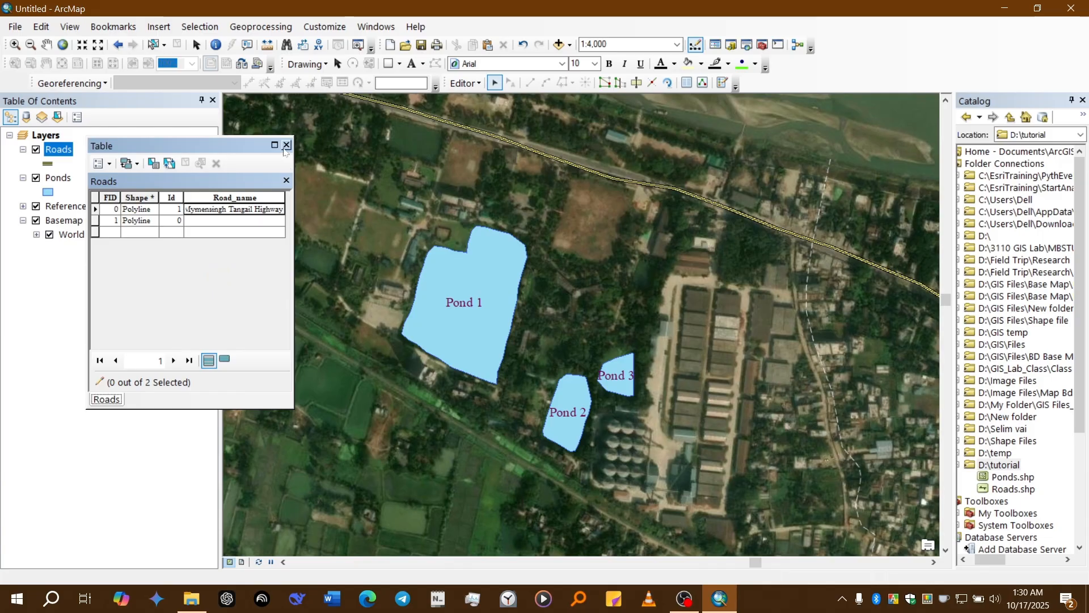
Close the Roads table, stop editing and save the road name edits
{"action": "left_click", "coordinate": [287, 144]}
{"action": "left_click", "coordinate": [474, 83]}
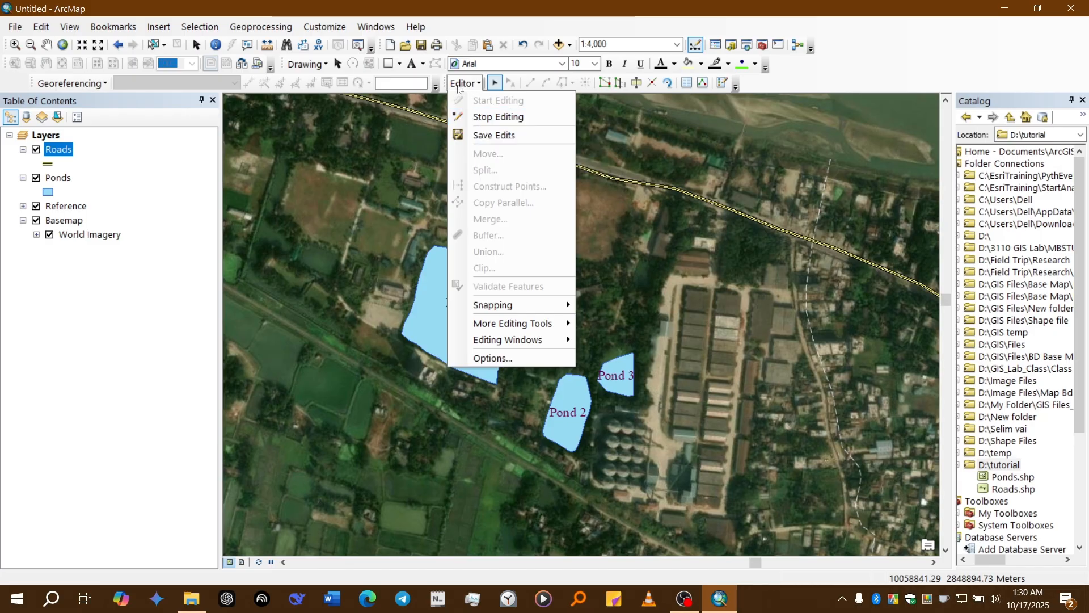
{"action": "left_click", "coordinate": [483, 117]}
{"action": "left_click", "coordinate": [488, 346]}
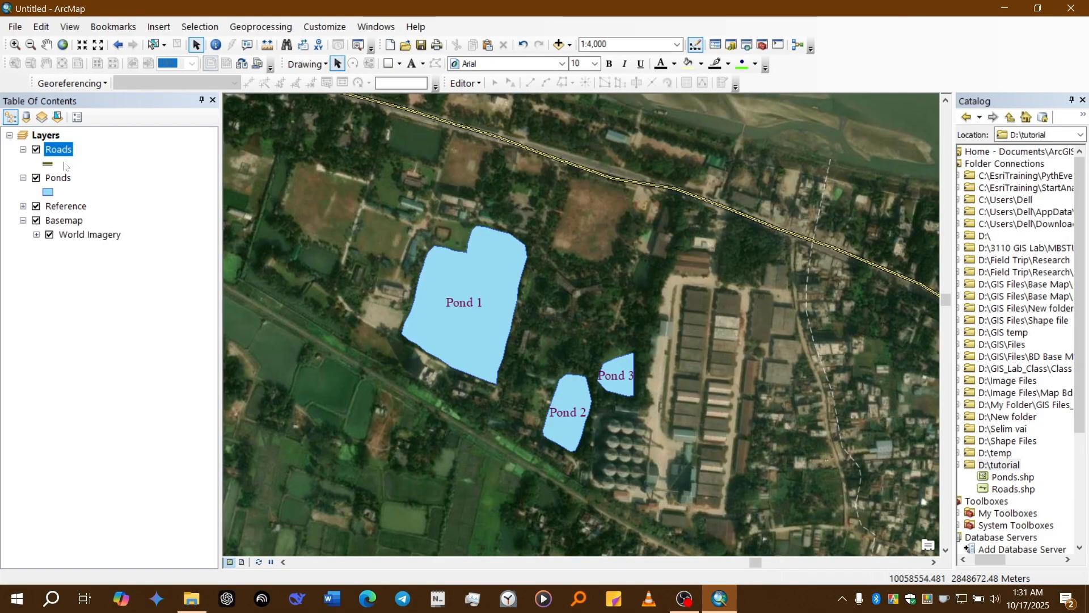
Turn on labels for the Roads layer and use Road_name as the label field
{"action": "right_click", "coordinate": [64, 153]}
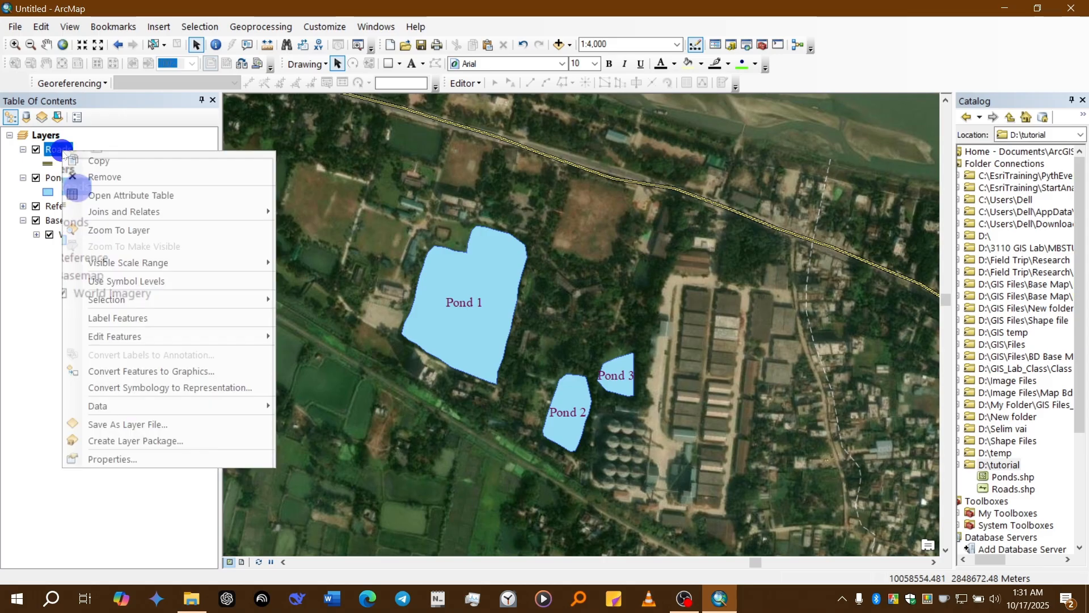
{"action": "left_click", "coordinate": [111, 458]}
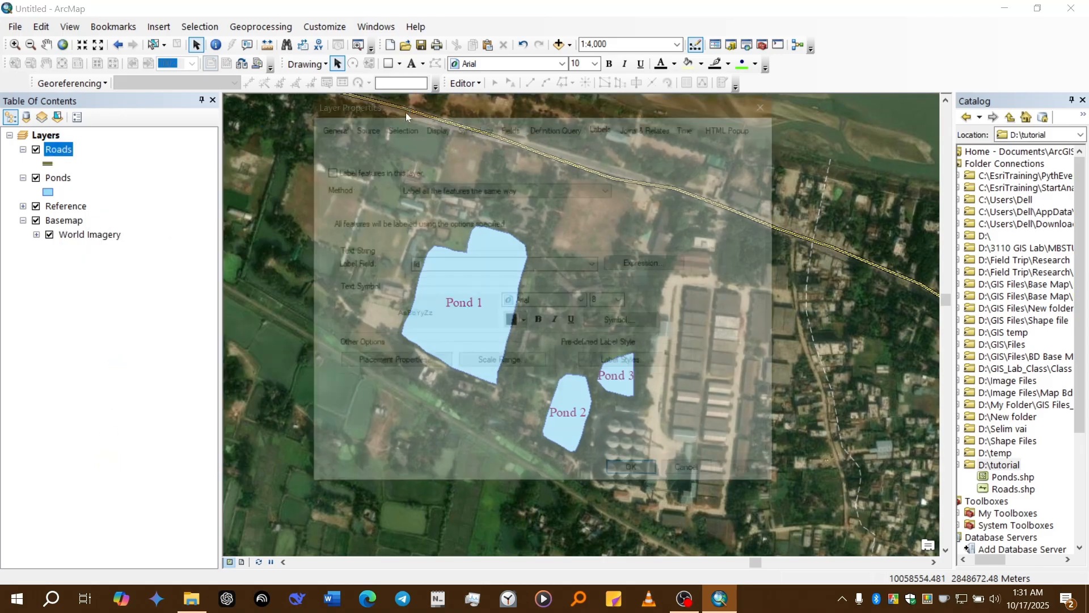
{"action": "left_click", "coordinate": [377, 171]}
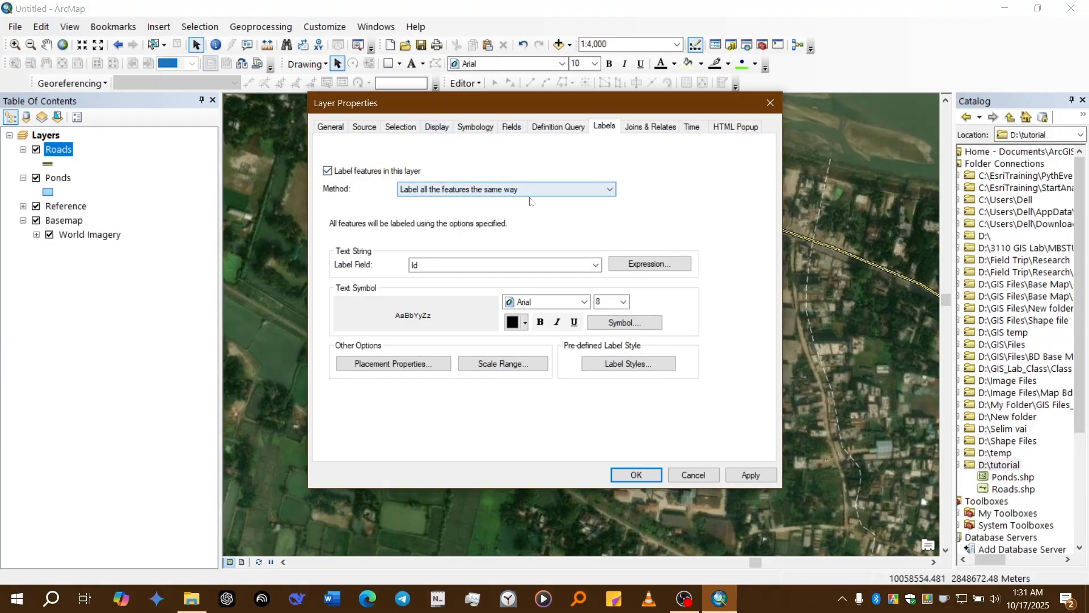
{"action": "left_click", "coordinate": [538, 265]}
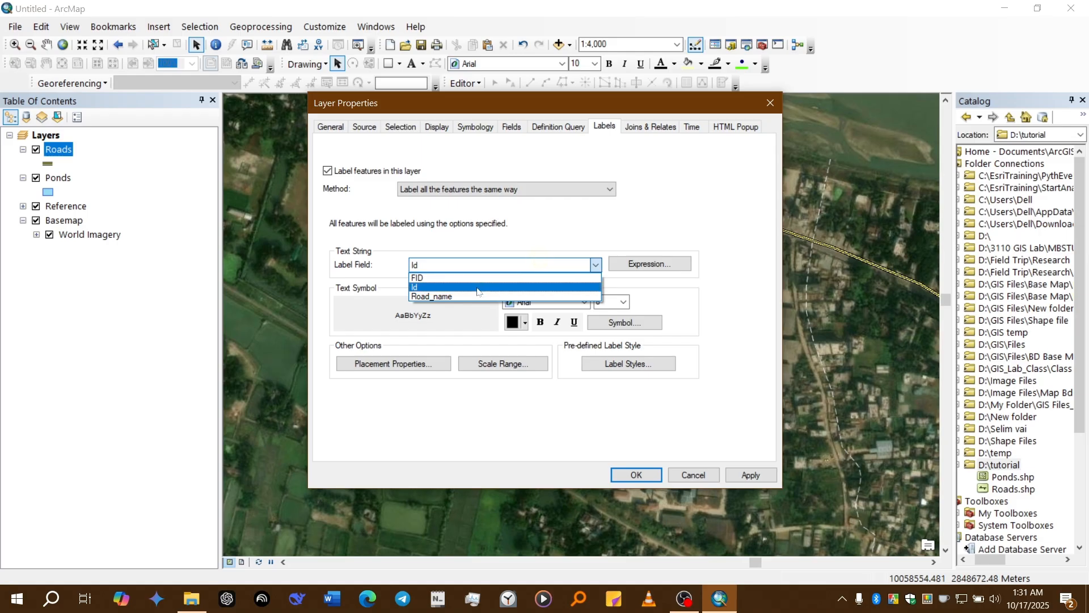
{"action": "left_click", "coordinate": [458, 295]}
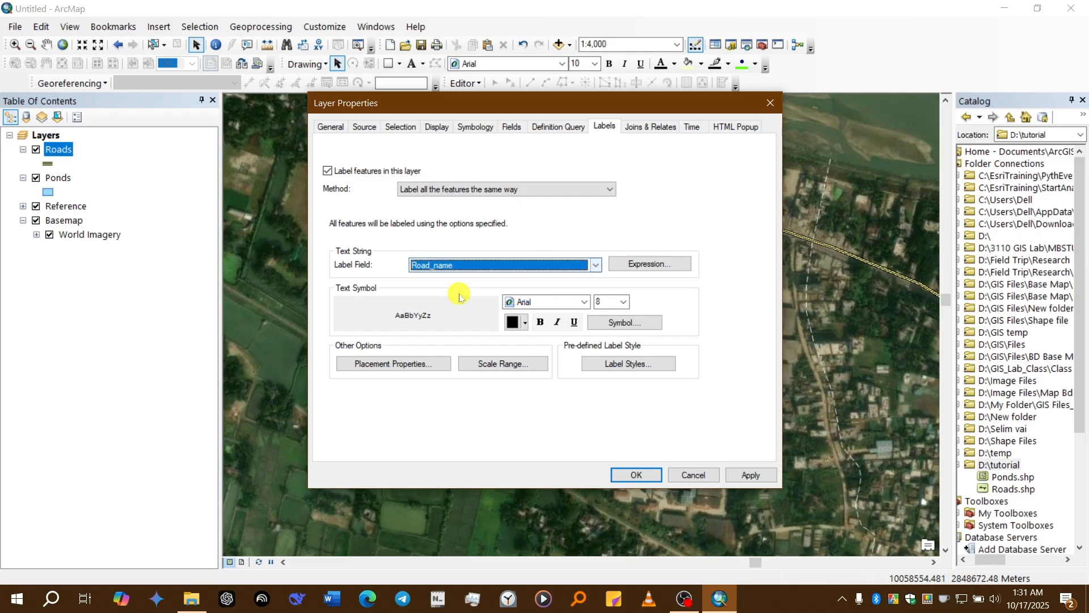
Format the Roads labels in Times New Roman, size 14, in pale yellow and apply the layer properties
{"action": "left_click", "coordinate": [573, 301]}
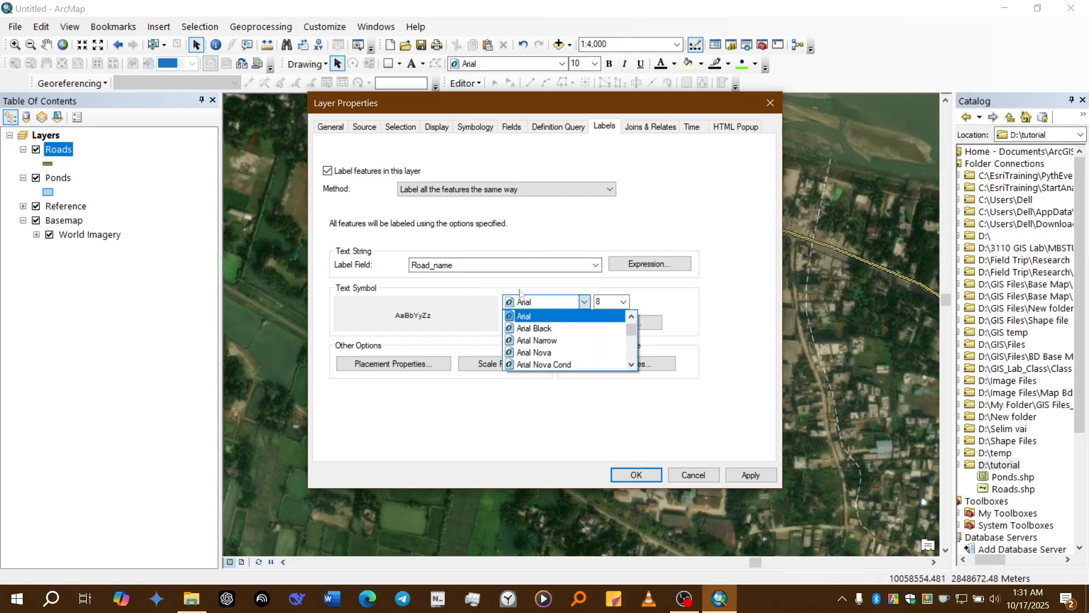
{"action": "type", "text": "ti"}
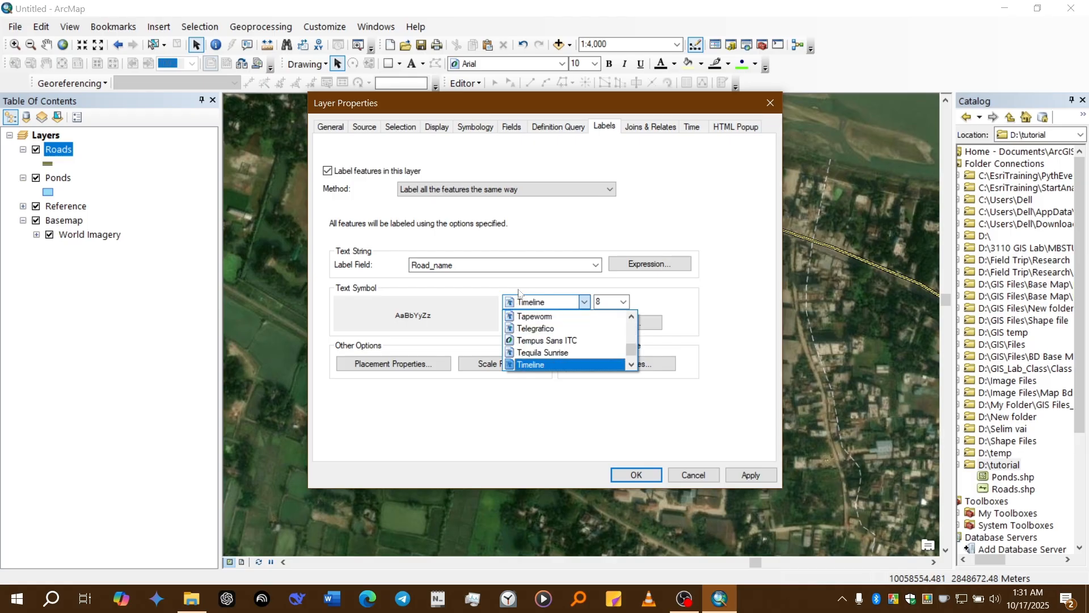
{"action": "key", "text": "Down"}
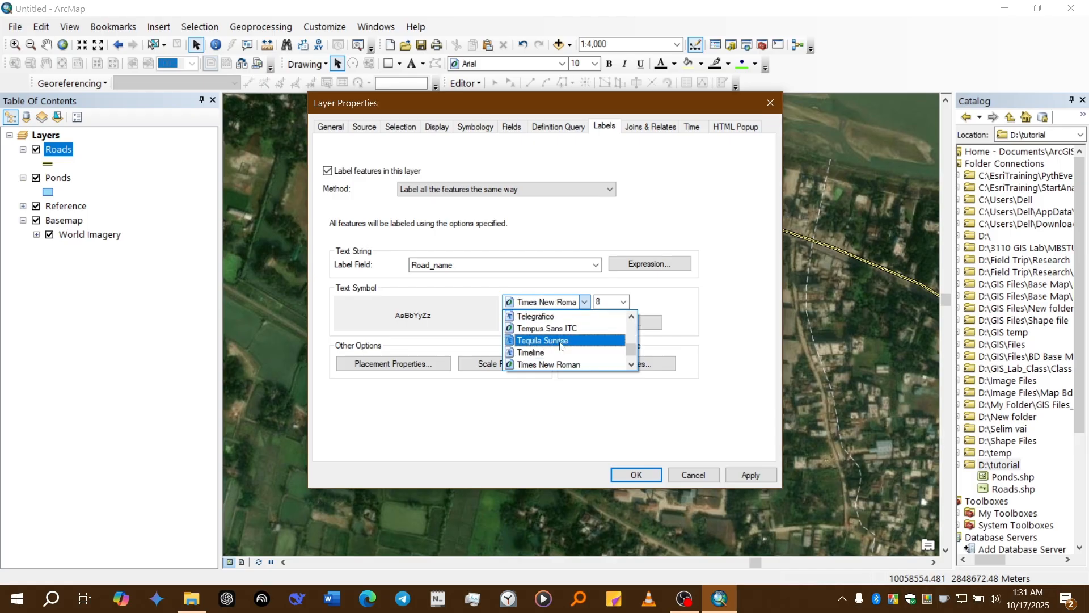
{"action": "left_click", "coordinate": [564, 364]}
{"action": "left_click", "coordinate": [624, 301]}
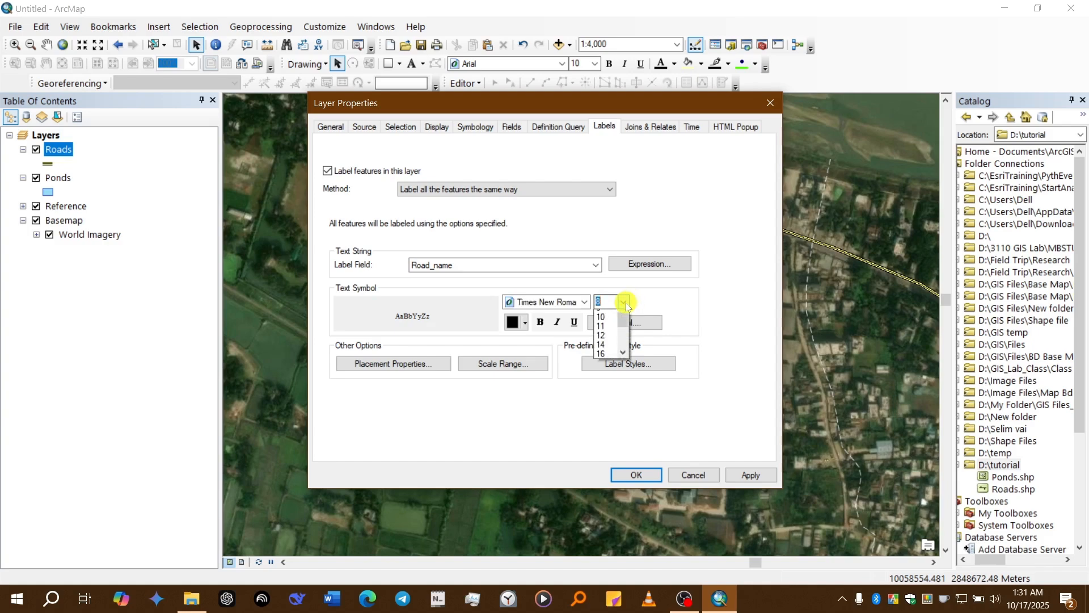
{"action": "left_click", "coordinate": [604, 356]}
{"action": "left_click", "coordinate": [519, 322]}
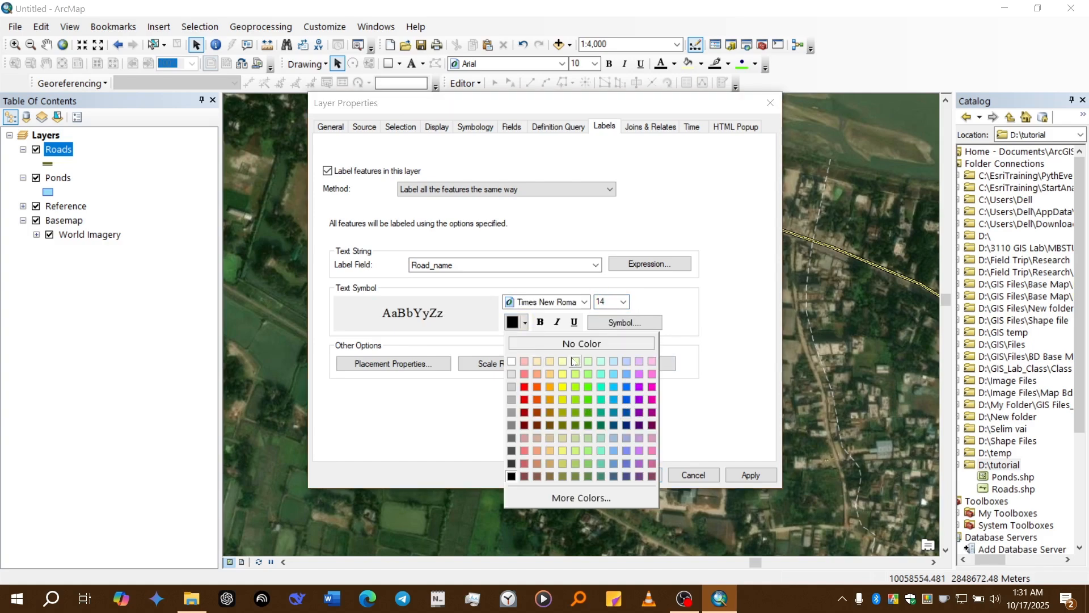
{"action": "left_click", "coordinate": [562, 361]}
{"action": "left_click", "coordinate": [636, 475]}
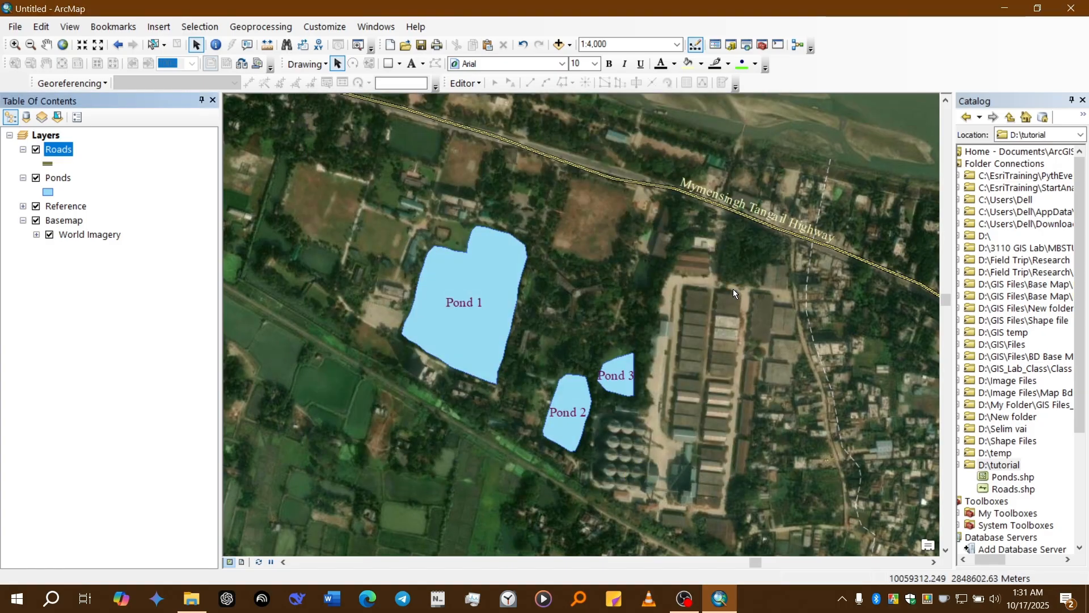
{"action": "key", "text": "ctrl"}
{"action": "key", "text": "ctrl"}
{"action": "left_click", "coordinate": [782, 226]}
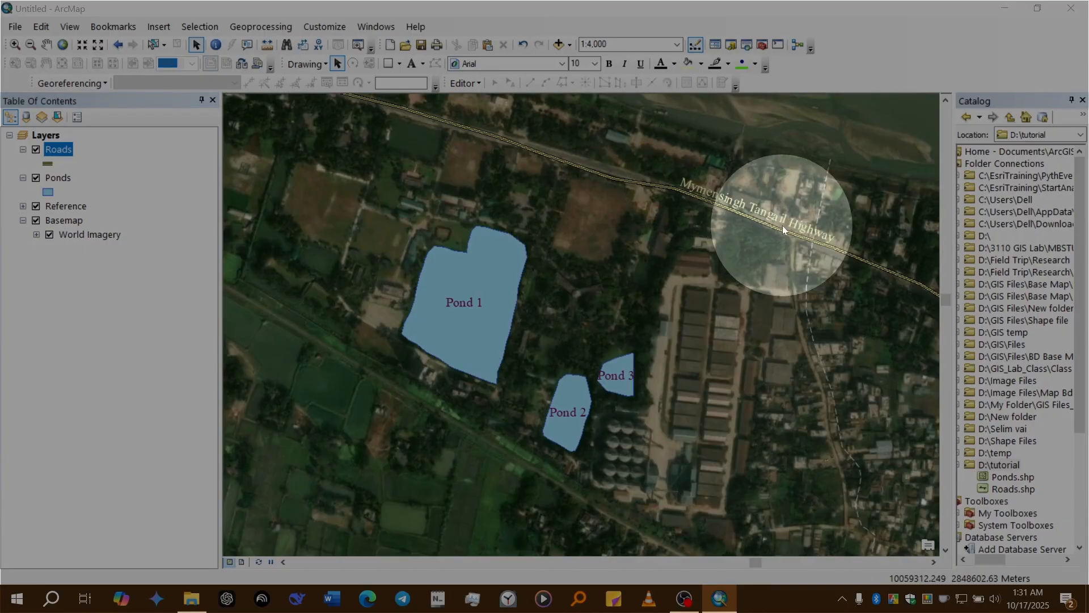
{"action": "scroll", "coordinate": [703, 300], "scroll_direction": "down", "scroll_amount": 2}
{"action": "scroll", "coordinate": [701, 300], "scroll_direction": "up", "scroll_amount": 5}
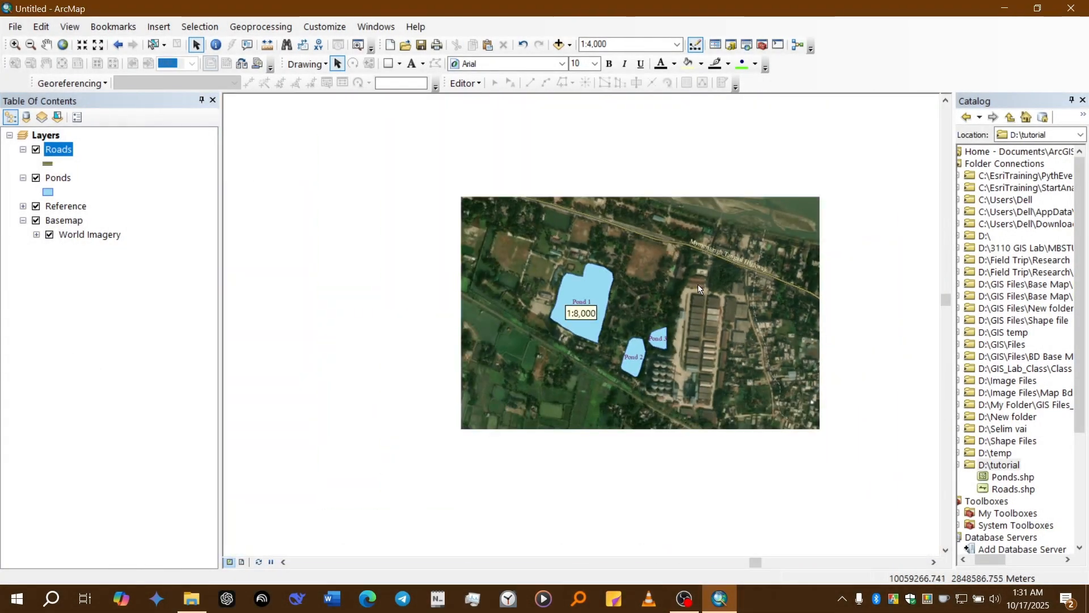